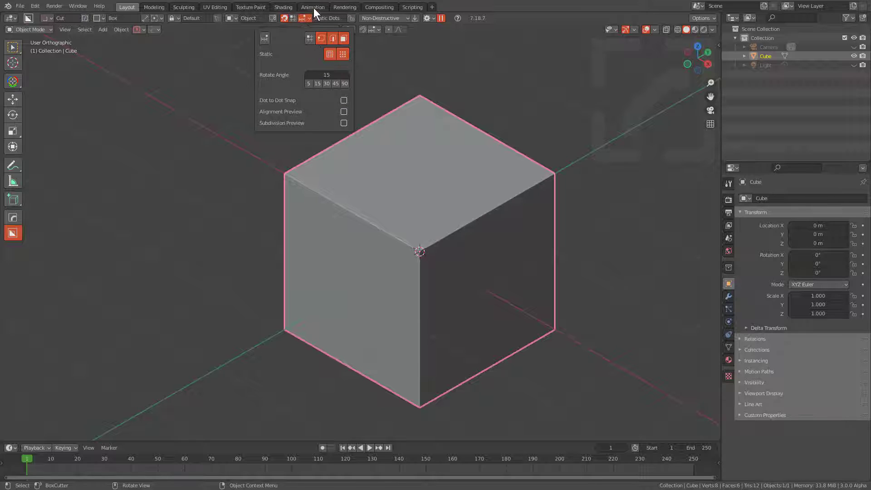
Step: Switch snapping to Static Grid, extend the grid beyond the cube's front face and increase its density
left_click(294, 17)
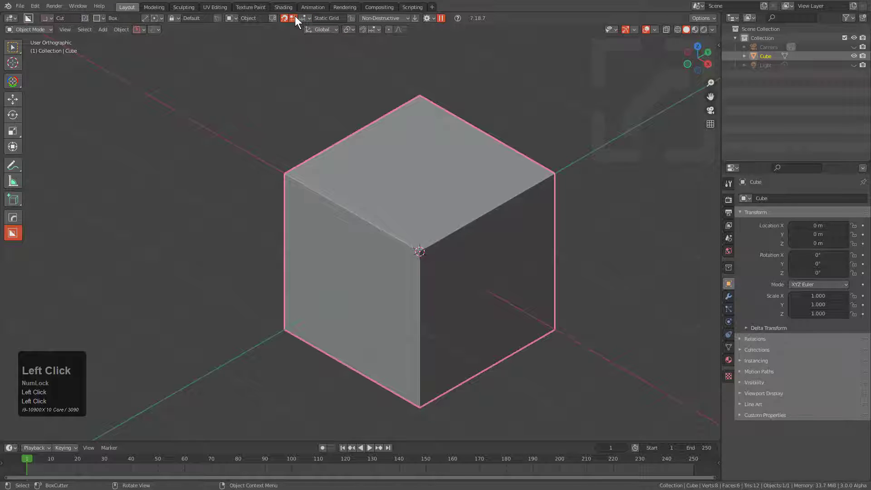
key("ctrl")
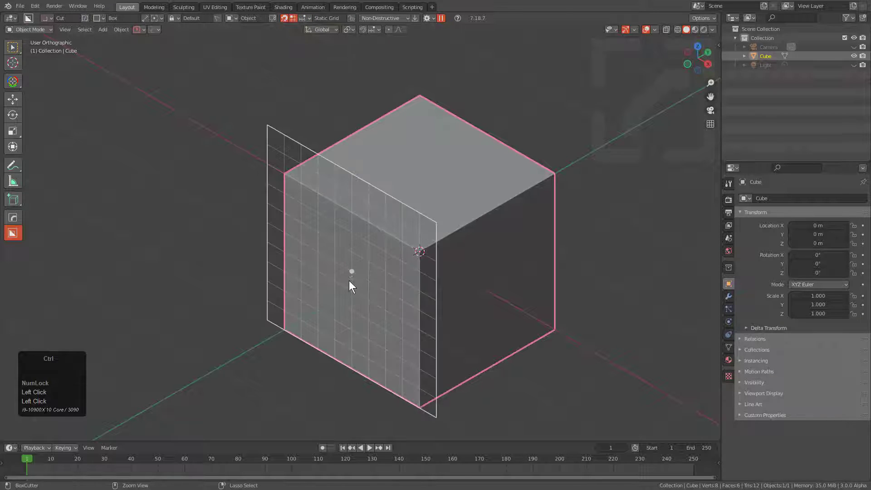
right_click_drag(350, 286, 569, 285, "ctrl")
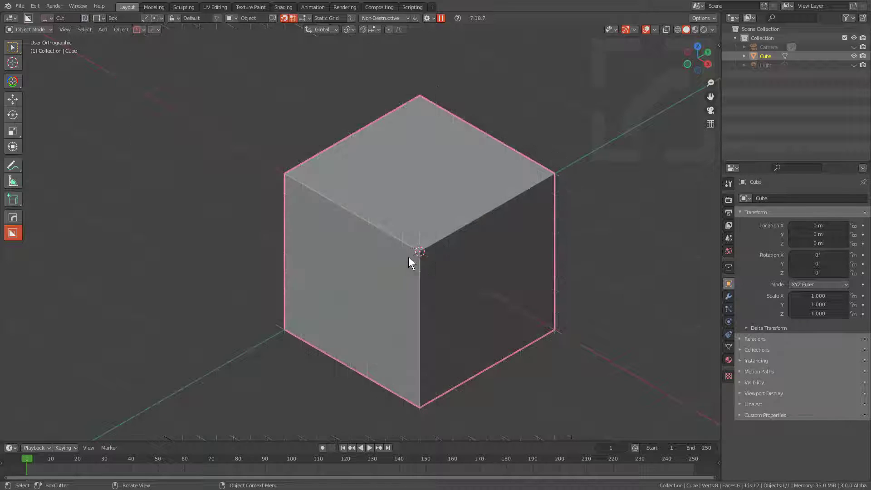
right_click_drag(352, 291, 633, 295, "ctrl")
middle_click_drag(632, 296, 426, 263)
scroll(481, 274, "up", 1)
scroll(451, 293, "up", 1, "shift")
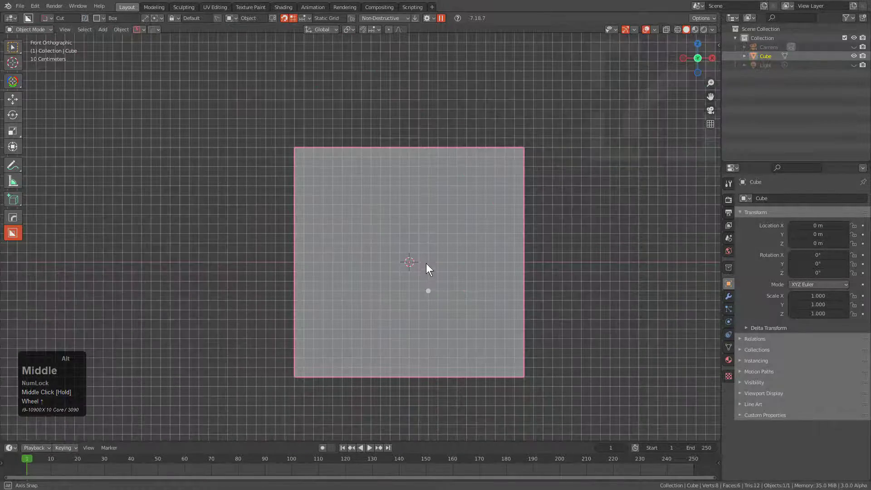
Step: With the Ngon shape, cut a stepped profile with angled shoulders through the cube along the front face's left edge
key("d")
left_click(359, 246)
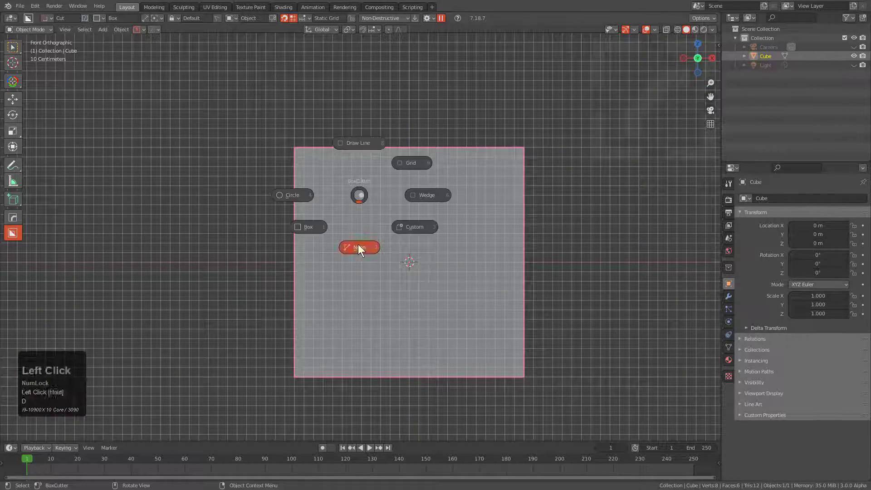
left_click(283, 366)
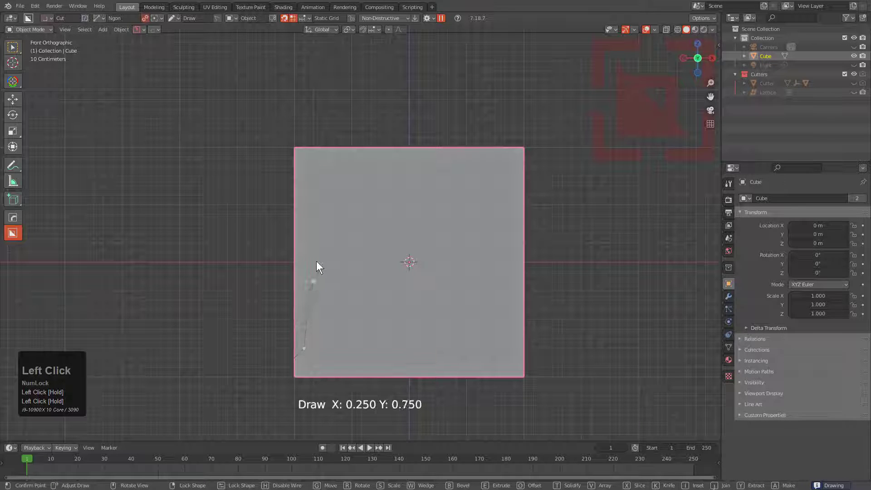
left_click(287, 227)
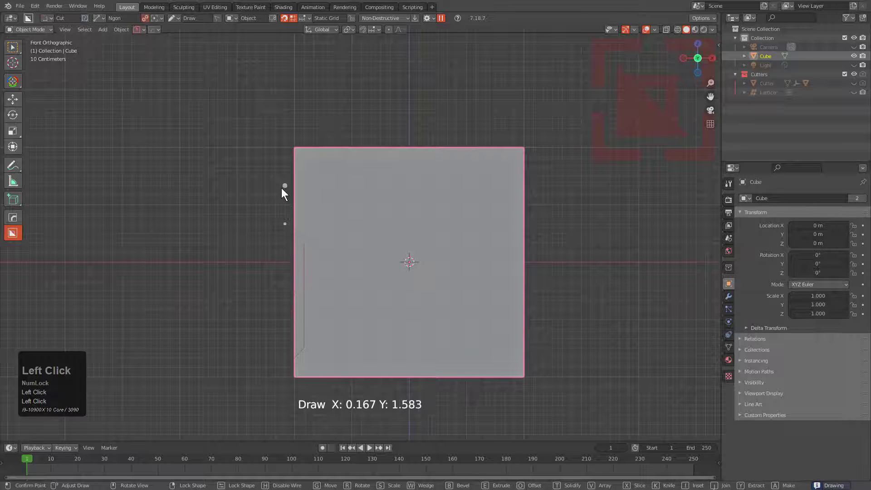
left_click(282, 187)
left_click(304, 176)
left_click(303, 131)
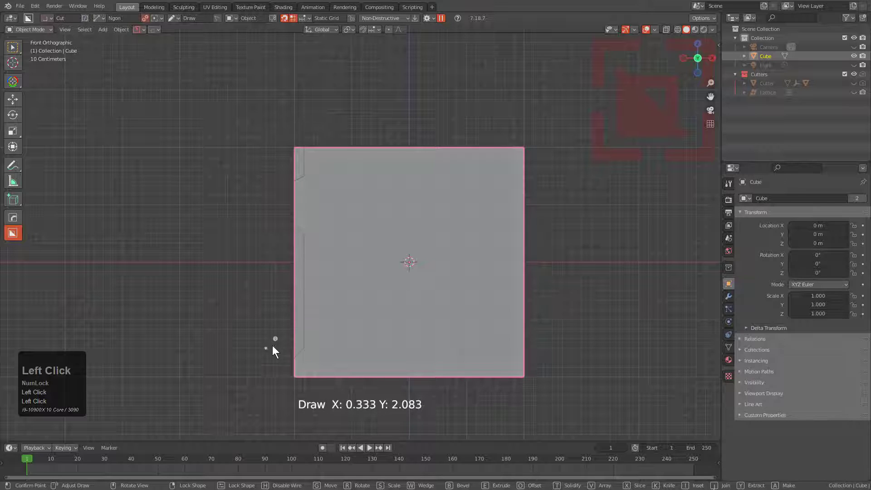
double_click(264, 364)
middle_click_drag(283, 224, 221, 175)
left_click(246, 142)
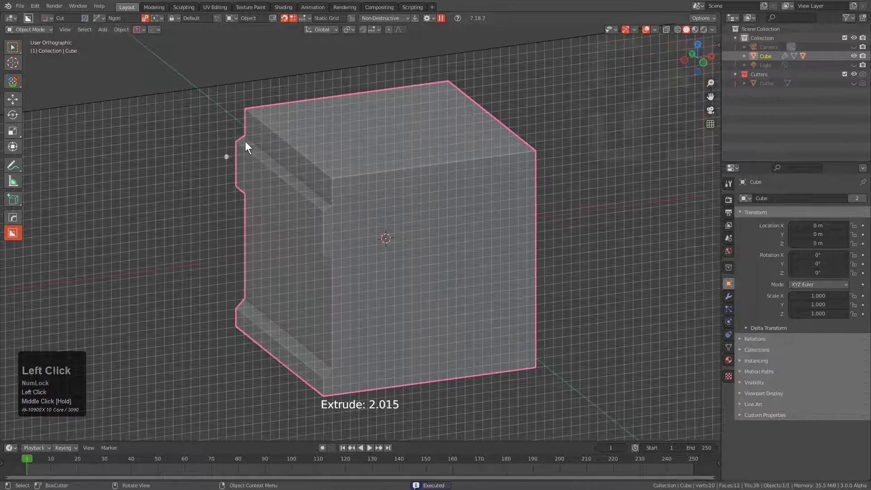
left_click(307, 19)
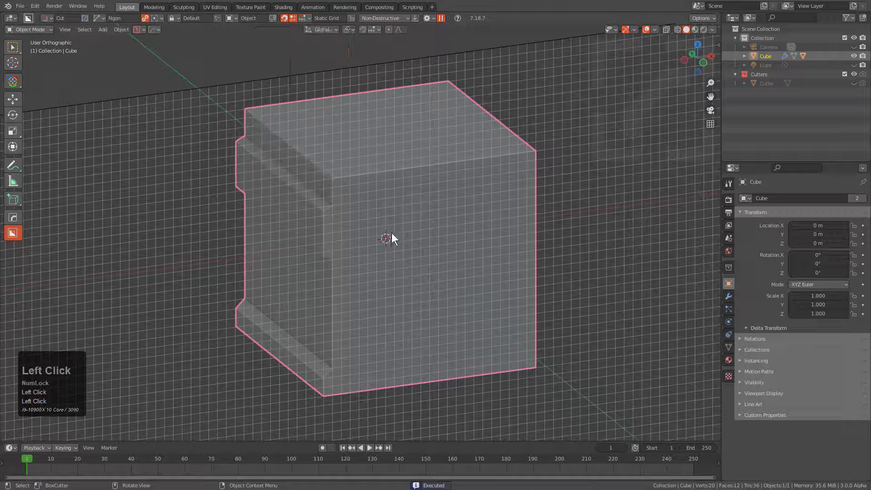
middle_click_drag(391, 236, 374, 239, "alt")
left_click(336, 149)
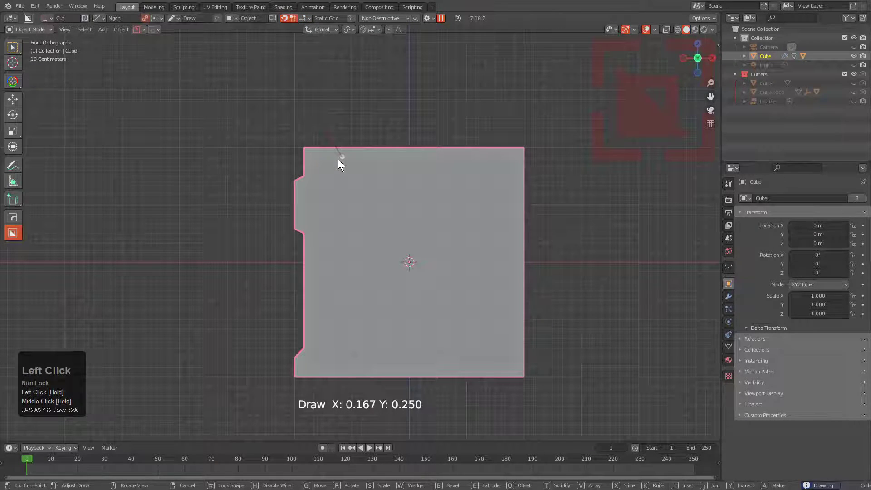
right_click(341, 159)
Step: Examine the snapping options with the side-view grid overlay toggle, and compare the right and front views
left_click(302, 17)
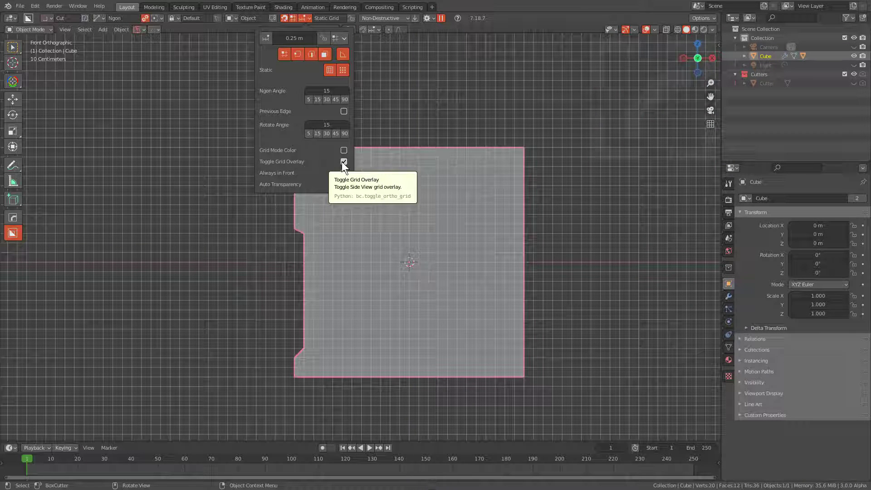
mouse_move(400, 186)
middle_mouse_down()
mouse_move(453, 209)
mouse_move(364, 188)
mouse_move(387, 183)
middle_mouse_up()
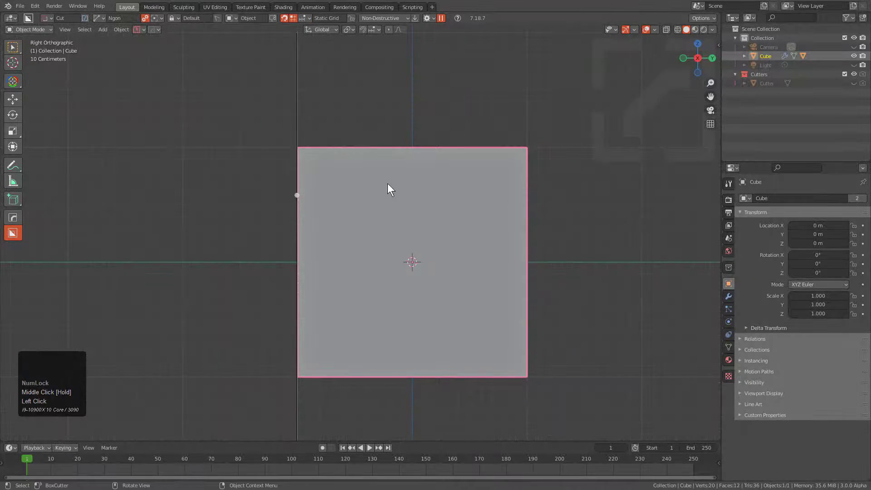
middle_click_drag(423, 264, 415, 224)
Step: Place a new static grid on the front face, extend it past the cube's outline and refine its subdivisions
key("ctrl")
key("ctrl")
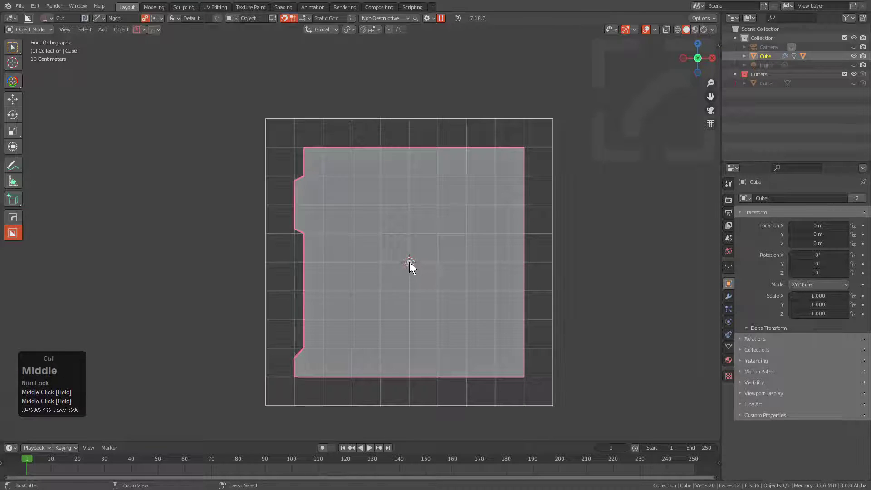
right_click_drag(409, 262, 611, 349, "ctrl")
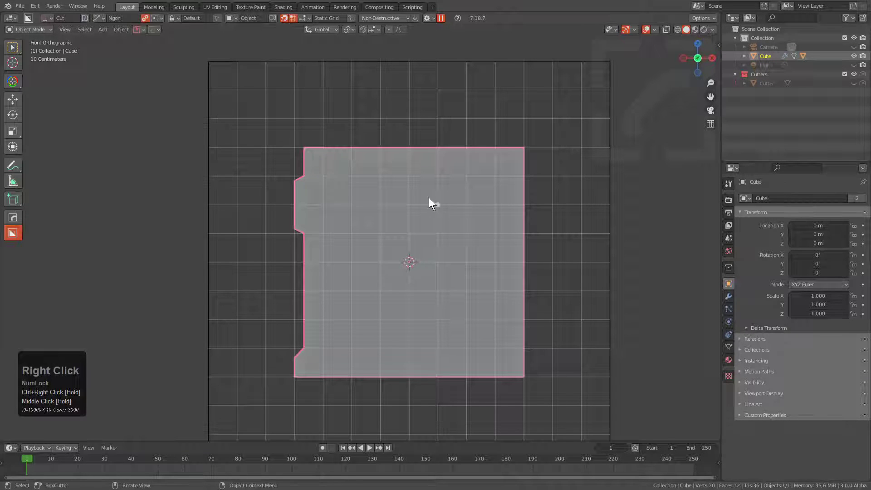
scroll(369, 191, "up", 2, "shift")
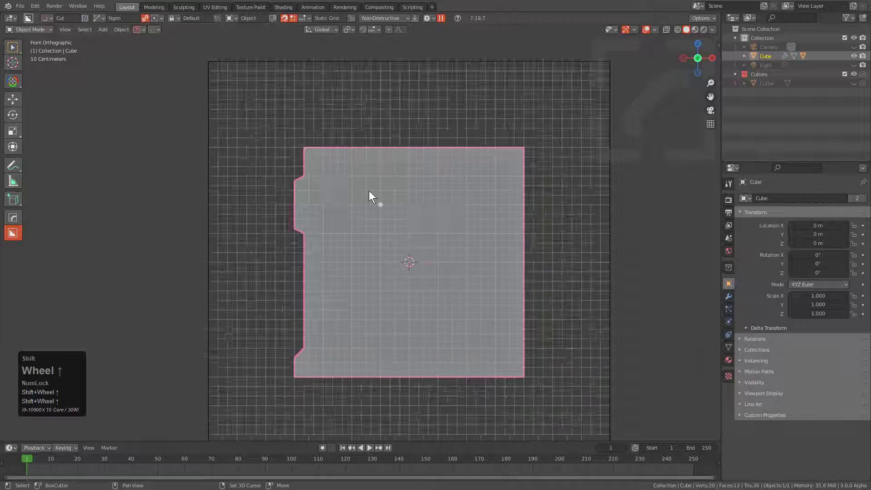
scroll(368, 191, "down", 1, "shift")
scroll(370, 190, "up", 1, "shift")
scroll(368, 190, "down", 1, "shift")
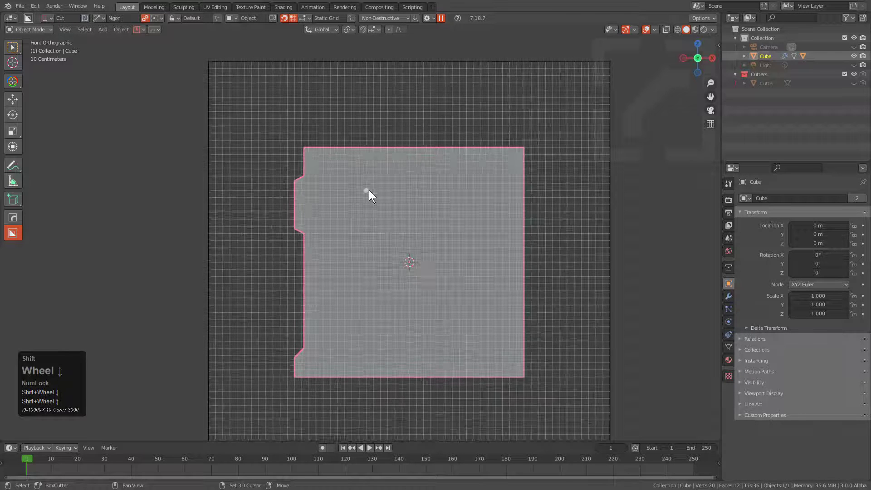
Step: Cut a shallow angled notch into the front profile's top edge near the upper-left corner, and start another outline farther right
scroll(383, 160, "up", 1)
key("d")
left_click(359, 140)
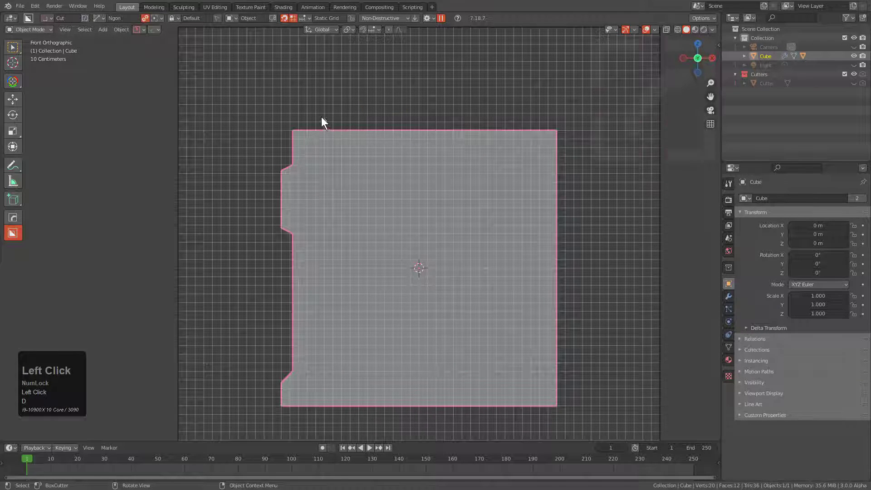
mouse_move(328, 132)
left_mouse_down()
mouse_move(386, 144)
mouse_move(412, 122)
mouse_move(451, 137)
left_mouse_up()
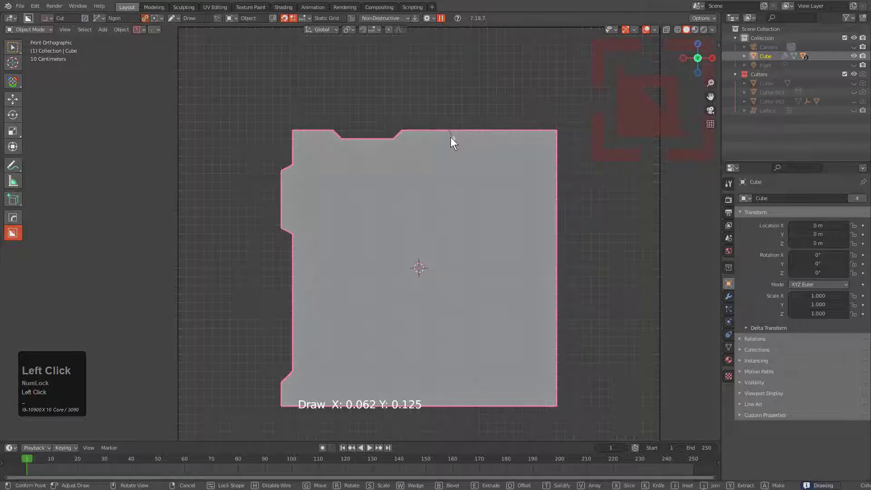
Step: Finish the Ngon cut that chamfers the upper-right corner and steps the right side down to a thin ledge at the base
left_click(522, 140)
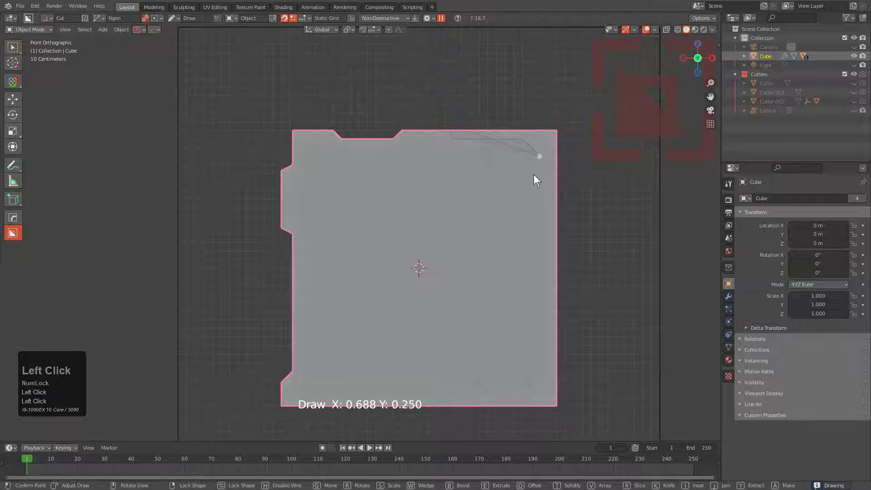
left_click(542, 232)
left_click(547, 239)
left_click(548, 332)
left_click(539, 340)
left_click(539, 384)
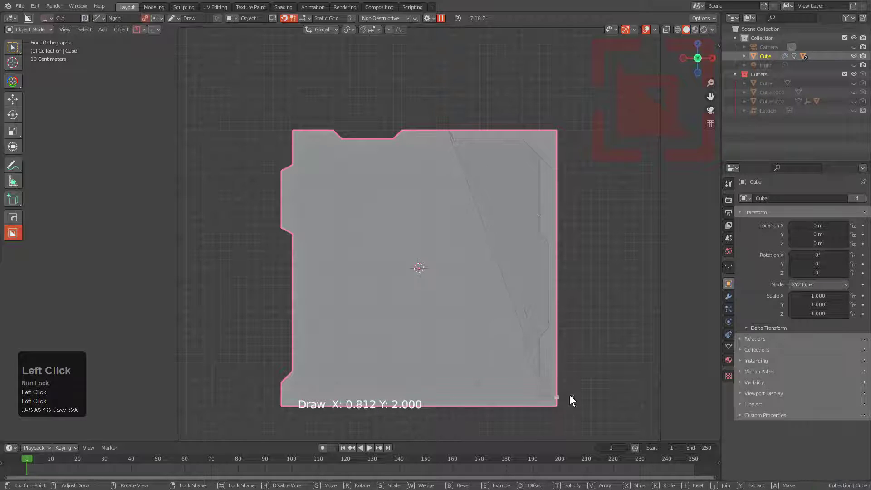
left_click(572, 393)
key("space")
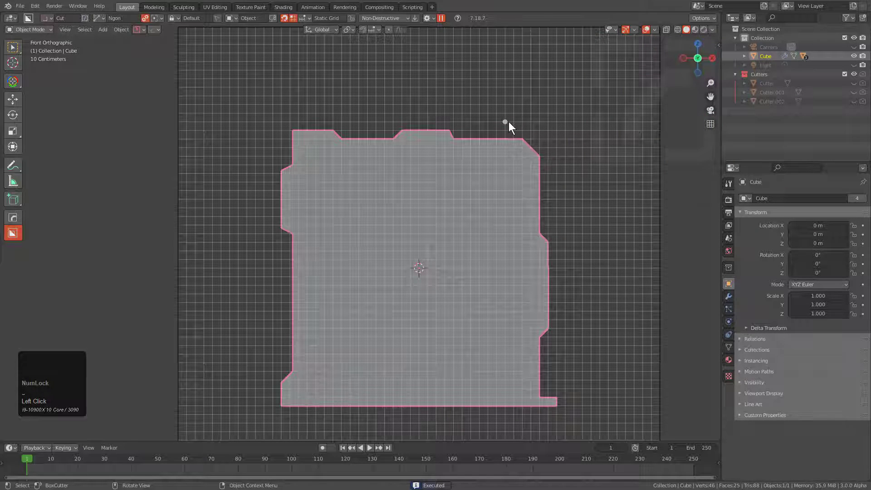
Step: Move the static grid to a new place over the front face and rescale it to extend past the cube
scroll(509, 121, "down", 2)
key("g")
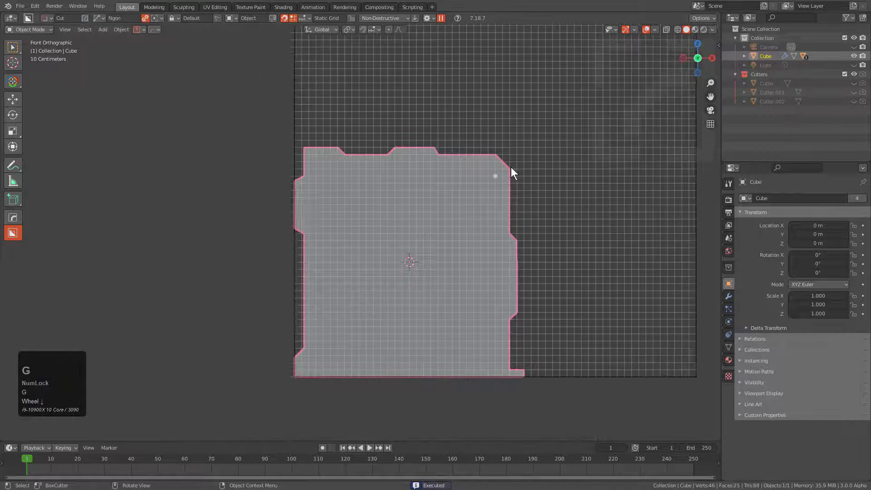
left_click(460, 208)
key("s")
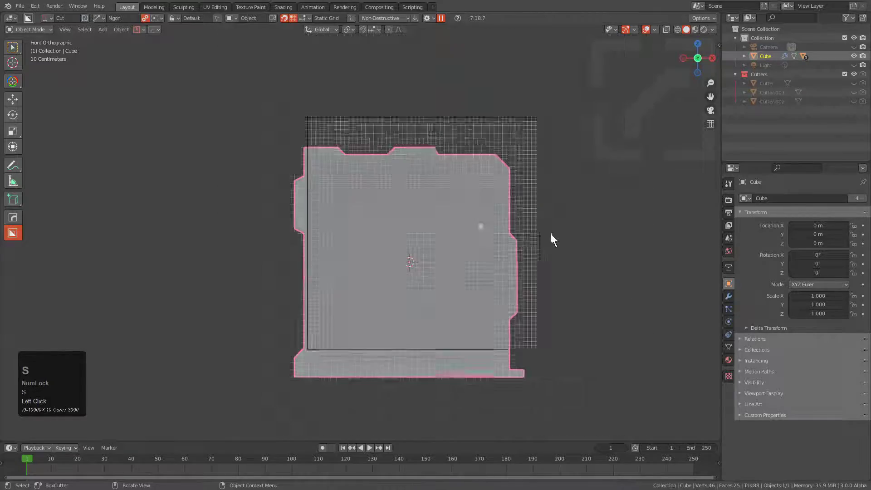
left_click(637, 255)
Step: Rotate the static grid diagonally and move it over the upper-right part of the front face
key("r")
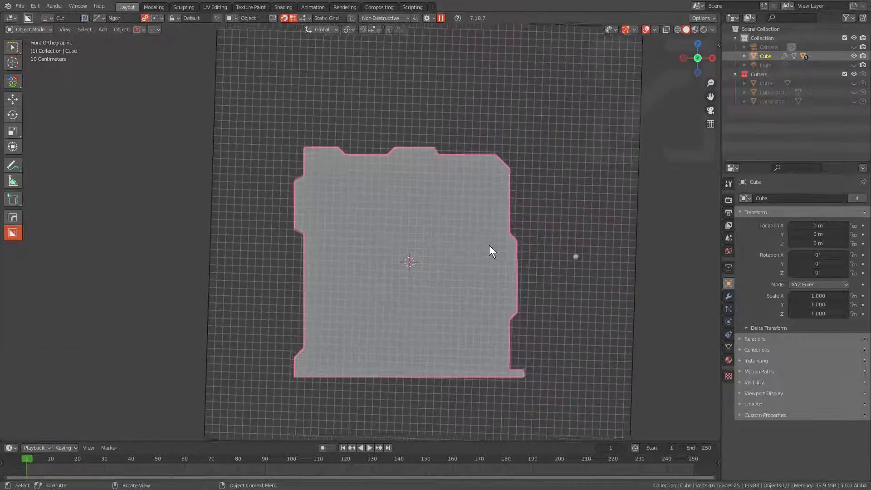
left_click(508, 177)
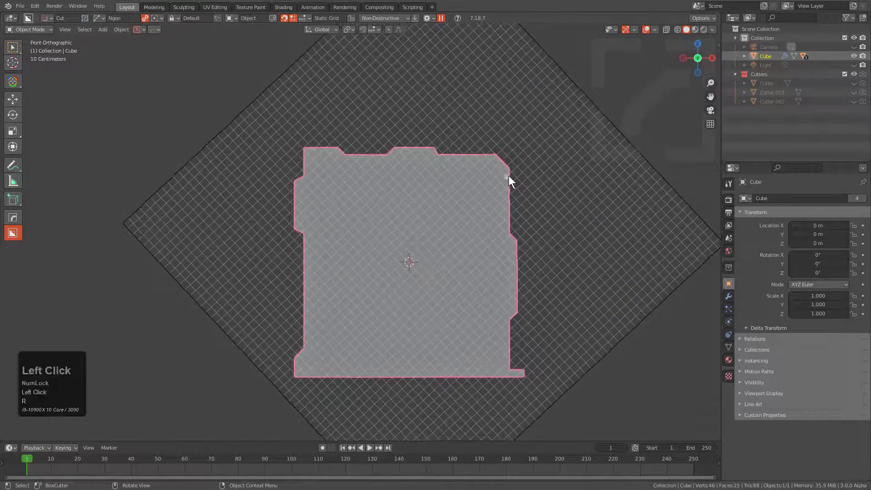
key("g")
left_click(527, 189)
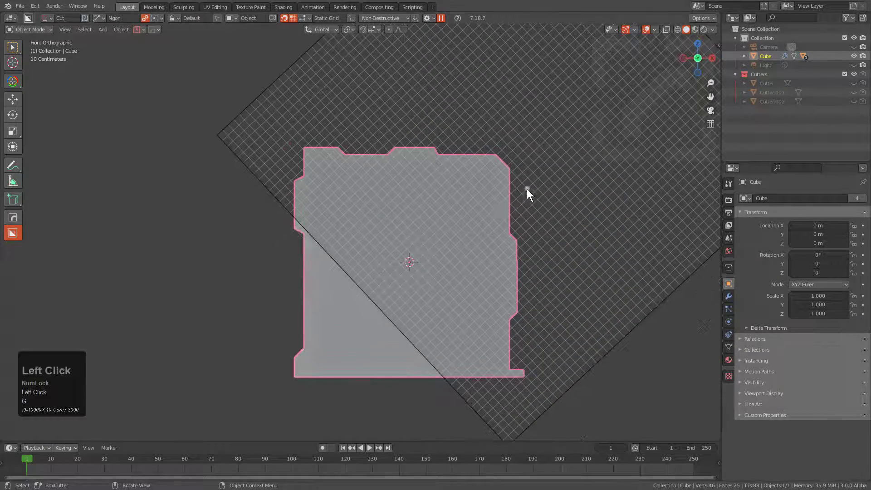
Step: Draw an Ngon cutter outline with a stepped right side inside the front face near its upper-right corner, following the rotated grid
scroll(552, 165, "up", 4)
mouse_move(428, 124)
left_mouse_down()
mouse_move(536, 126)
mouse_move(517, 128)
left_mouse_up()
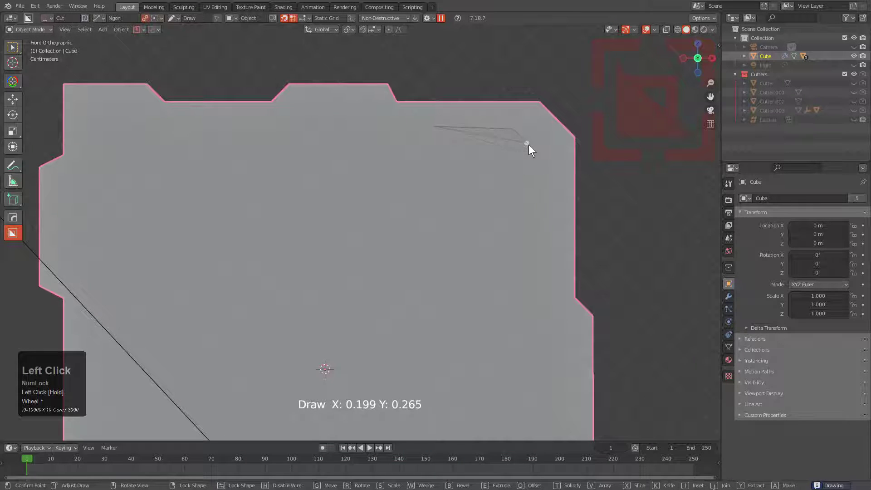
left_click(527, 146)
left_click(527, 169)
left_click(546, 188)
left_click(564, 185)
left_click(564, 239)
left_click(548, 256)
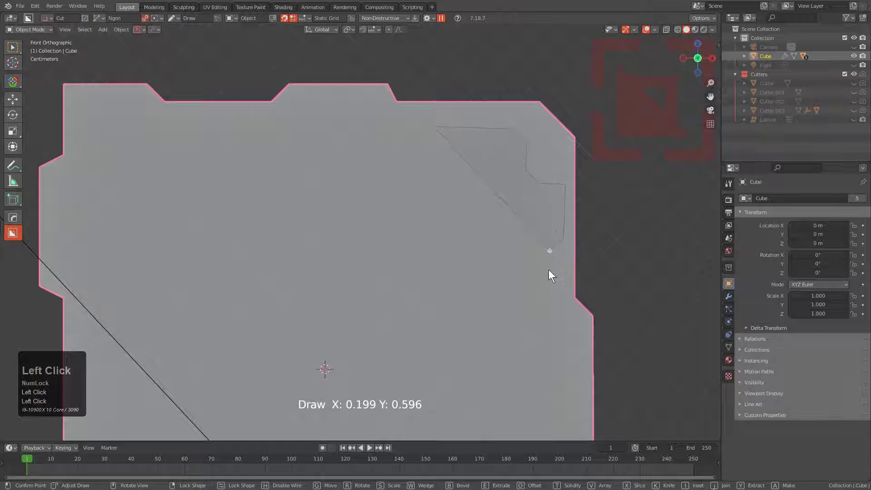
left_click(549, 290)
Step: Undo the last outline point, place it again to finish the shape, and cut it into the front face as a recess
key("ctrl+z")
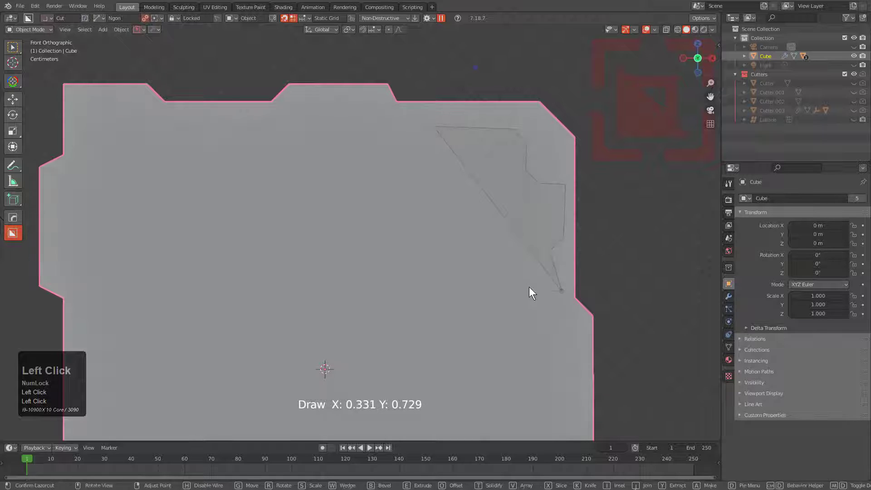
left_click(544, 274)
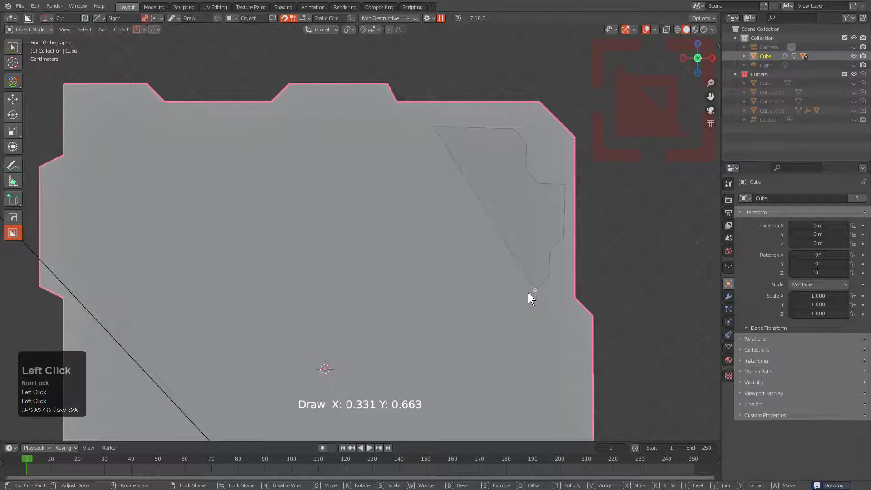
left_click(408, 146)
middle_click_drag(506, 189, 463, 214)
scroll(393, 278, "down", 3)
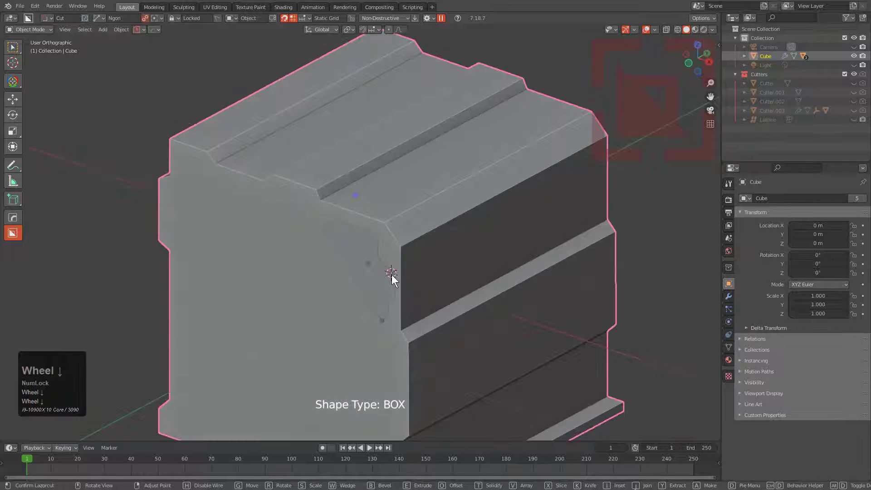
left_click(647, 148)
middle_click_drag(493, 186, 434, 243)
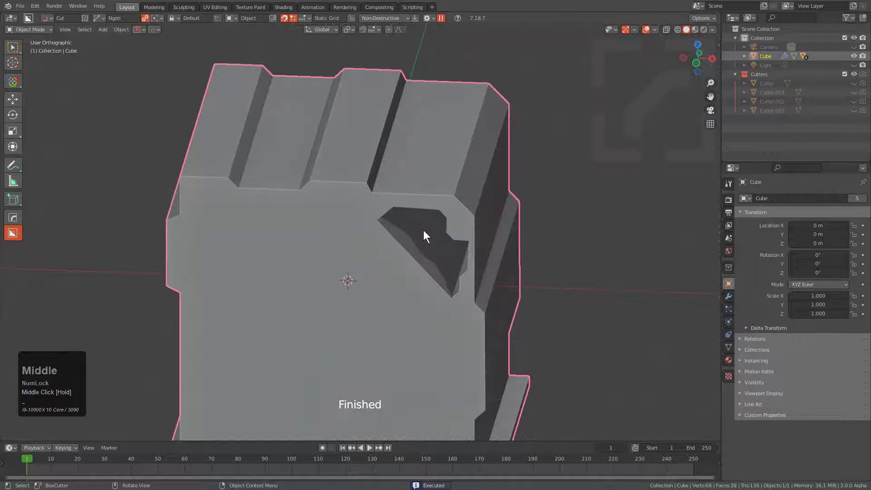
Step: Set the orient method for drawing on object surfaces to Nearest Edge
key("shift+v")
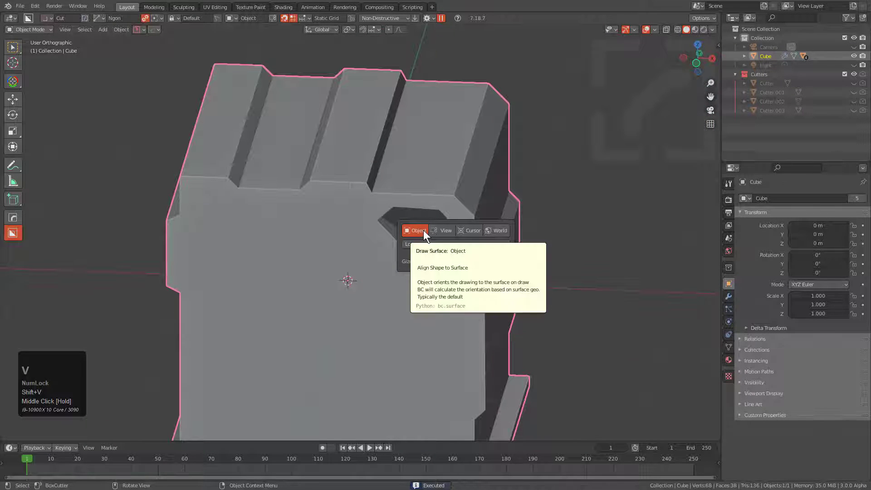
left_click(429, 245)
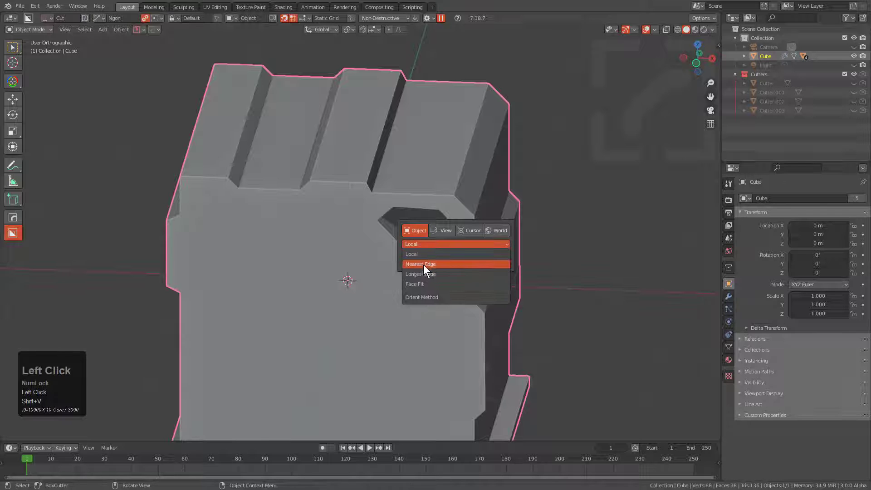
left_click(423, 266)
Step: Align the static grid with the recess's diagonal edge and reshape it into a long rectangle across the front face's upper-right area
middle_click(316, 241)
scroll(404, 189, "up", 3)
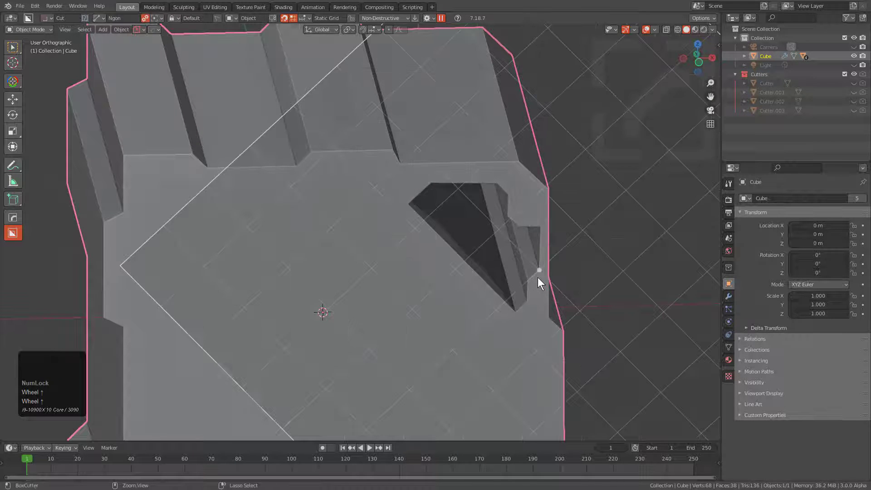
key("ctrl")
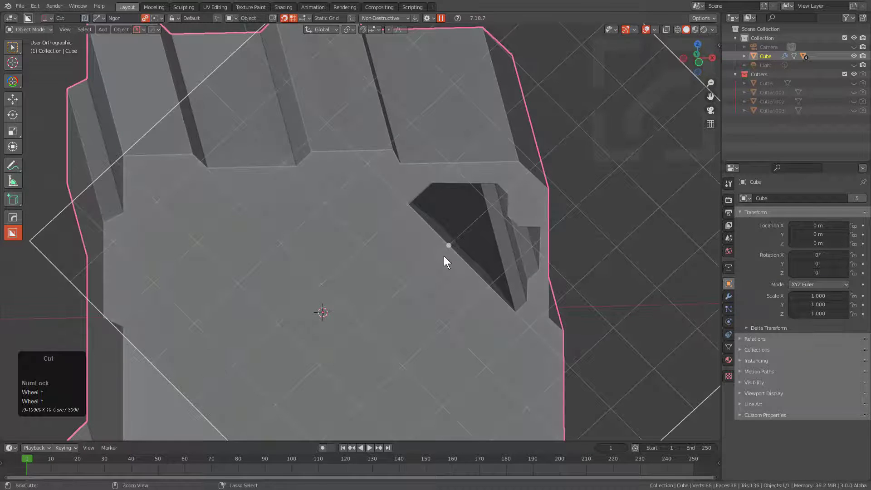
right_click_drag(459, 260, 711, 380, "ctrl+shift")
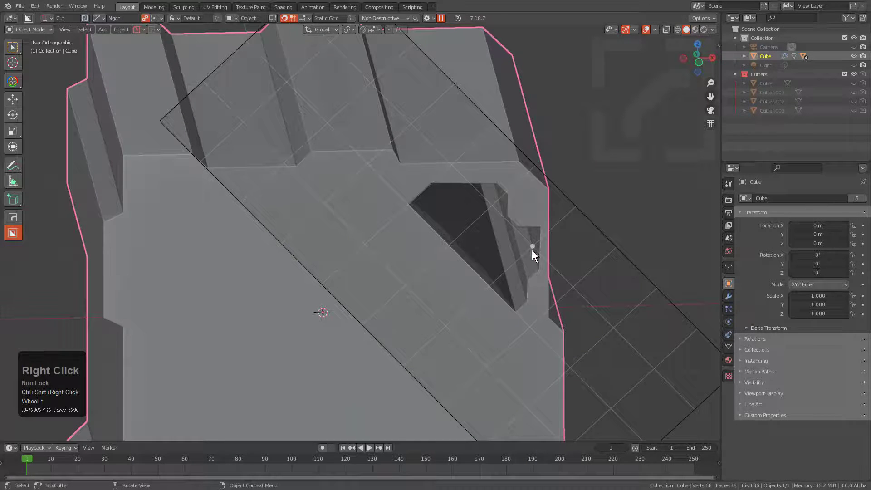
scroll(495, 261, "down", 3)
scroll(454, 265, "up", 1)
middle_click_drag(460, 265, 424, 253)
scroll(453, 265, "up", 2, "shift")
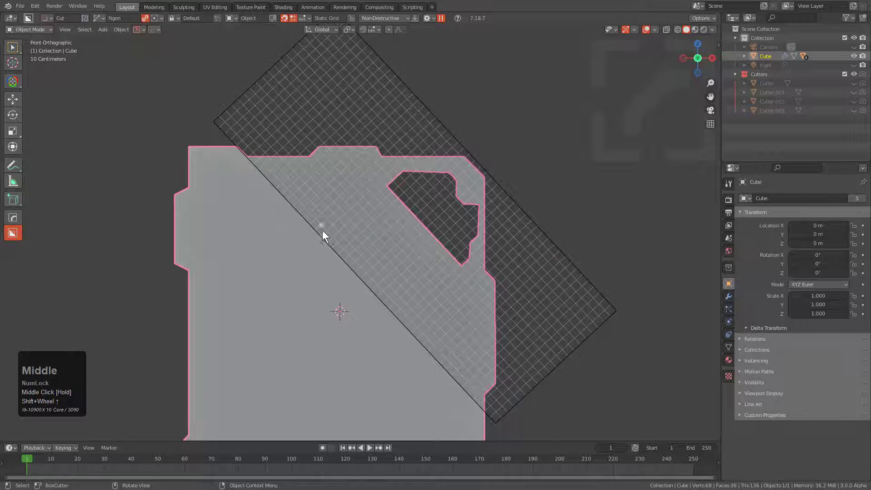
Step: Try a shallow Ngon cut along the middle of the front face's bottom edge, and undo it
middle_click_drag(321, 234, 381, 195, "shift")
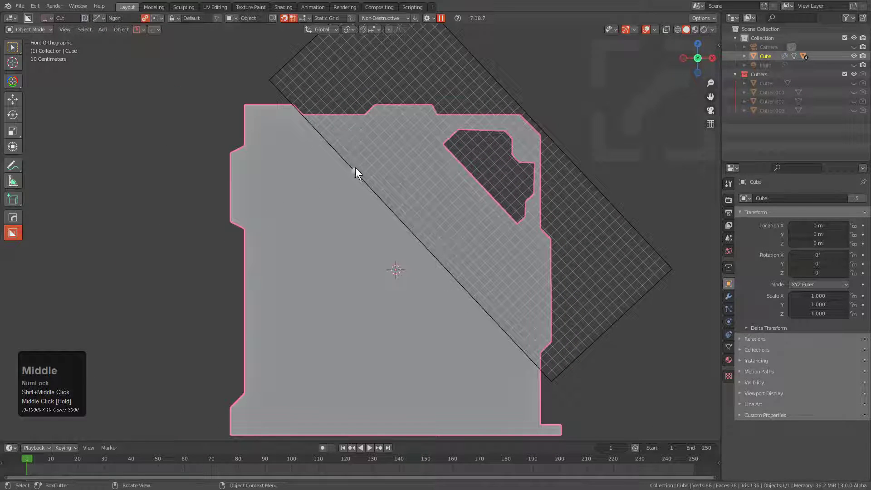
key("d")
left_click(354, 214)
middle_click_drag(349, 274, 386, 194, "shift")
scroll(413, 239, "down", 1, "shift")
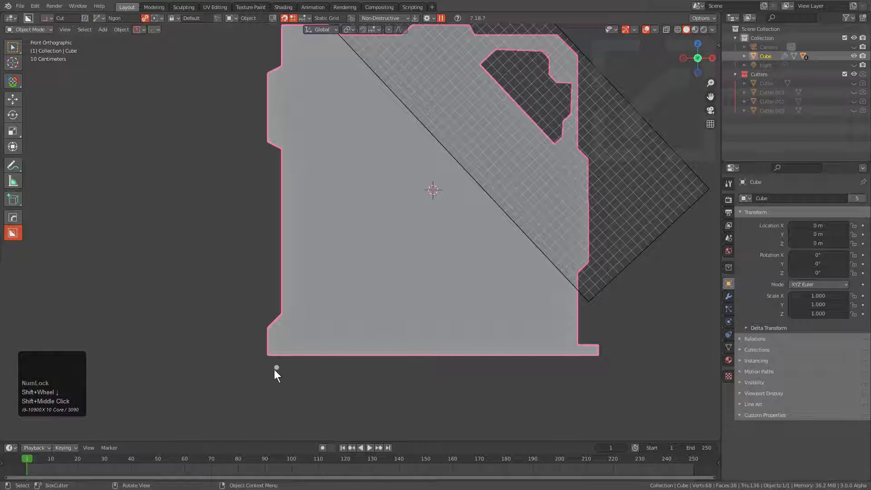
mouse_move(299, 366)
left_mouse_down()
mouse_move(315, 346)
mouse_move(438, 346)
mouse_move(478, 380)
left_mouse_up()
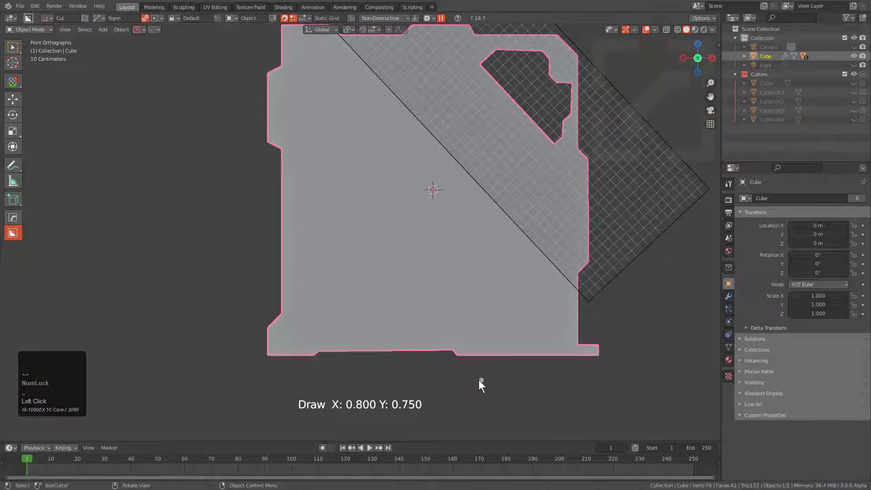
key("ctrl+z")
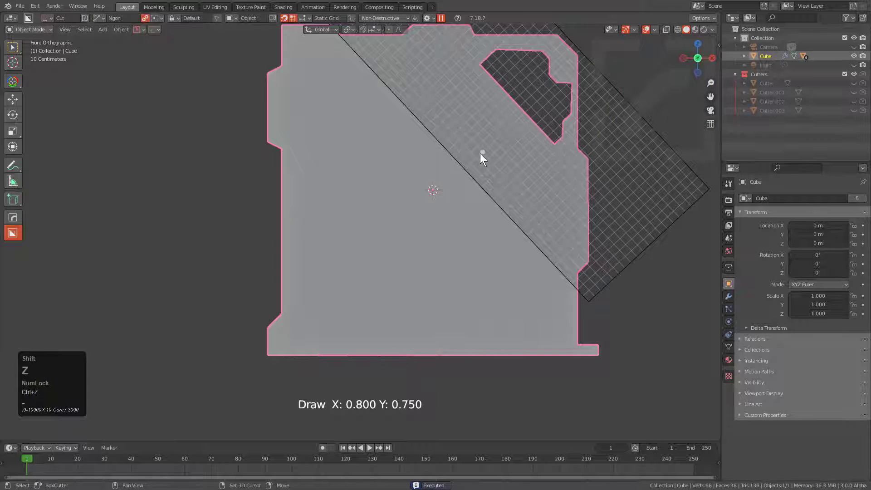
Step: Cut a pointed Ngon notch about 0.25 by 0.3 through the bottom edge near the front face's lower-left corner
middle_click_drag(480, 155, 488, 278, "shift")
scroll(489, 279, "up", 3)
scroll(447, 249, "down", 2)
mouse_move(446, 250)
middle_mouse_down("shift")
mouse_move(417, 226)
mouse_move(434, 145)
middle_mouse_up("shift")
scroll(434, 145, "down", 1, "shift")
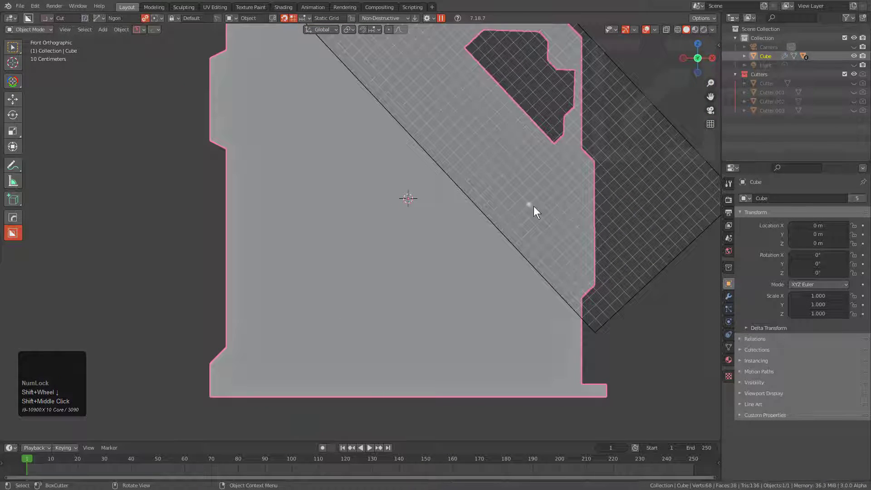
left_click_drag(264, 408, 312, 364)
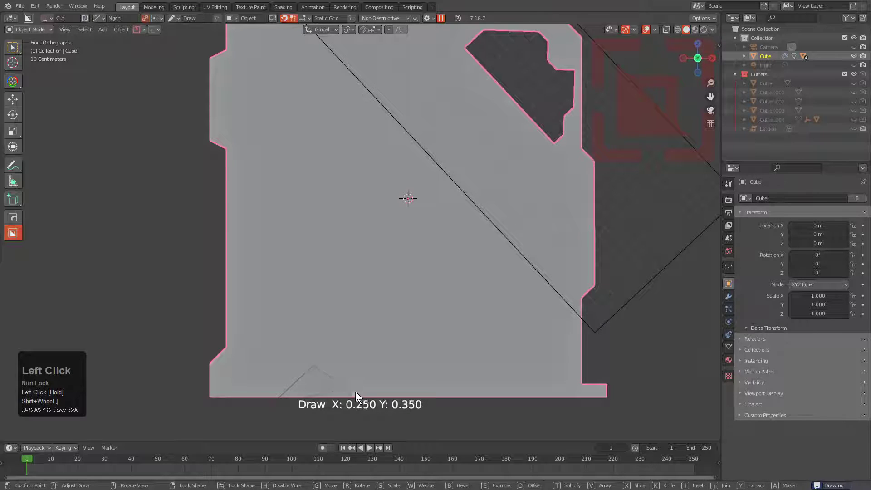
left_click(330, 385)
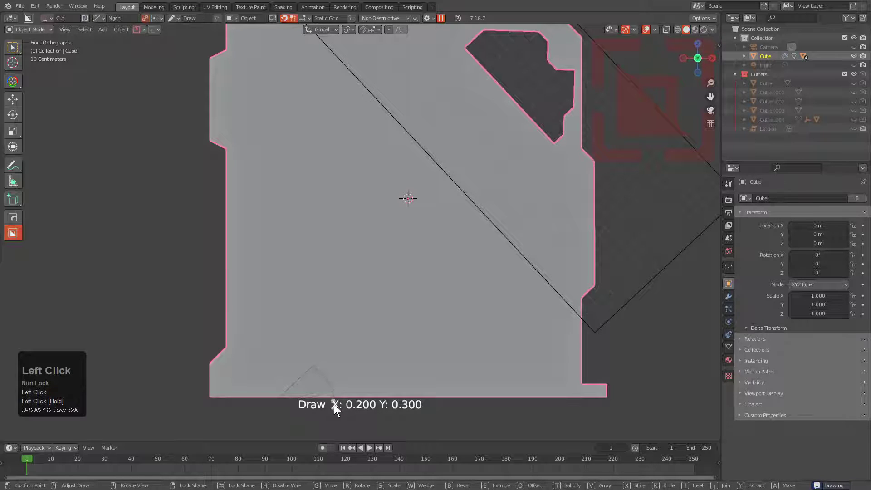
left_click(335, 405)
key("space")
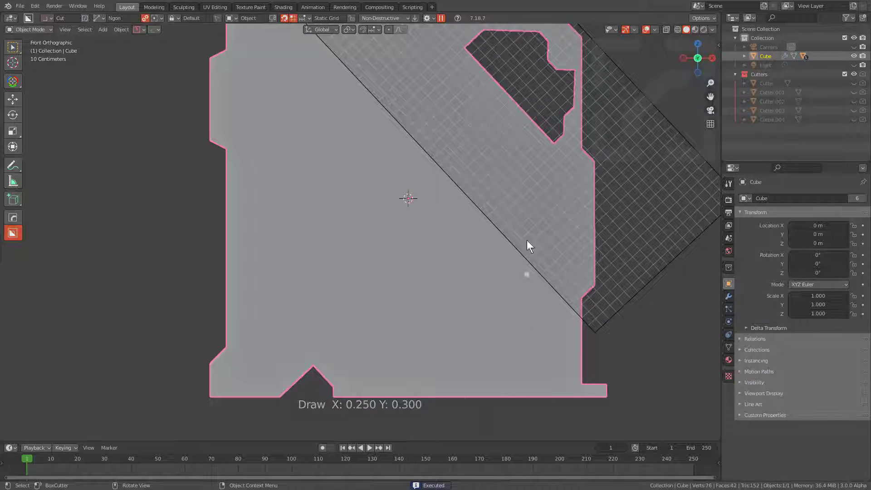
Step: Switch to the Box shape and try box cuts on the cube's top and side faces, cancelling each one
middle_click_drag(527, 244, 355, 82, "shift")
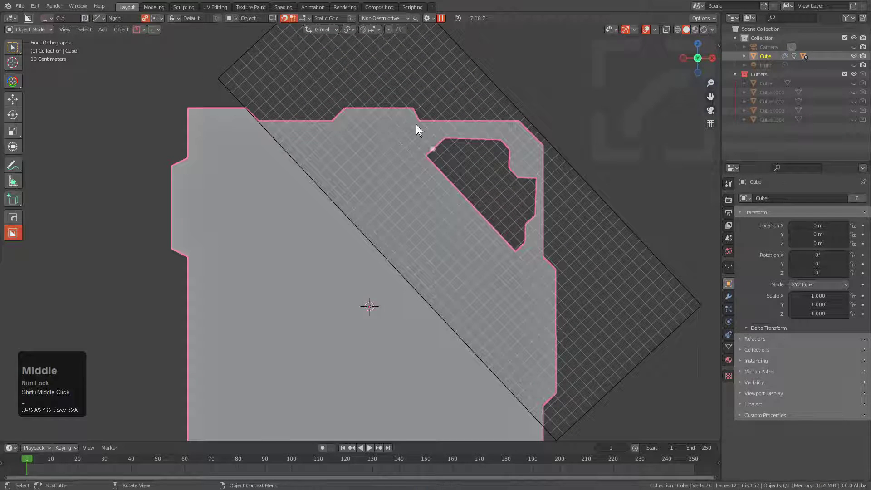
scroll(331, 177, "down", 3)
middle_click_drag(298, 177, 344, 223)
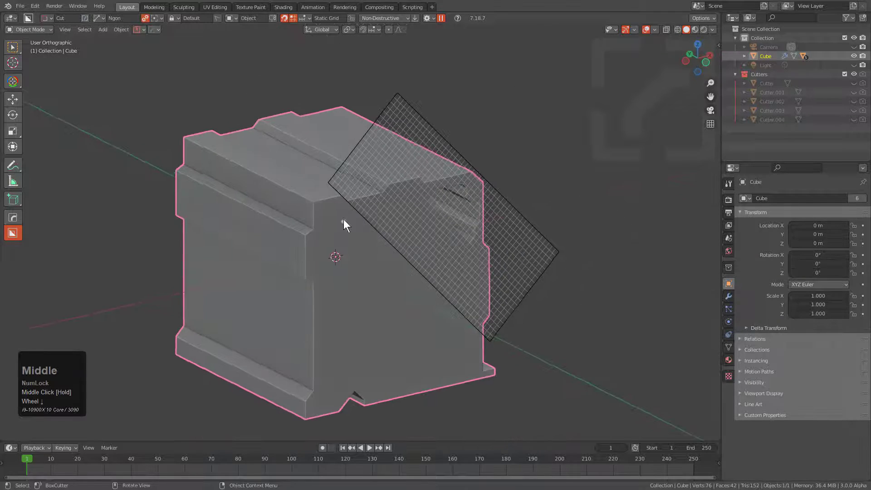
scroll(358, 188, "down", 2)
scroll(368, 196, "up", 4)
key("d")
left_click(331, 235)
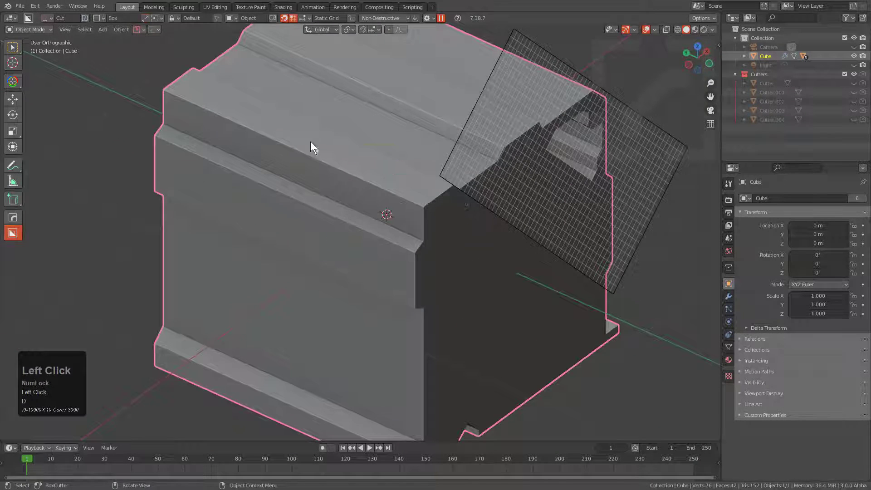
left_click_drag(312, 144, 381, 219)
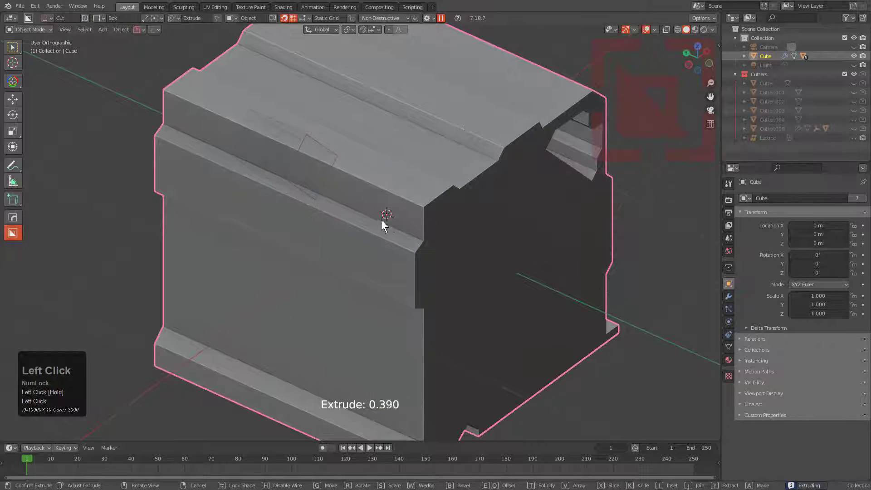
right_click(292, 176)
mouse_move(244, 114)
left_mouse_down()
mouse_move(225, 189)
mouse_move(287, 272)
left_mouse_up()
right_click(253, 221)
right_click(335, 252)
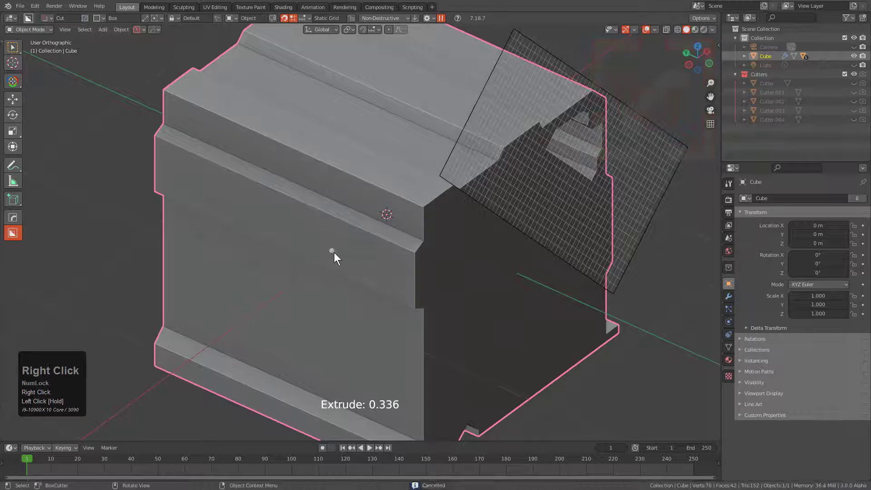
Step: Switch to the Ngon shape, draw a narrow stepped slot beside the recess's diagonal edge, and cut it through at an extrude depth of 2.015
middle_click_drag(334, 253, 395, 274)
middle_click_drag(424, 126, 404, 195)
scroll(466, 211, "up", 3)
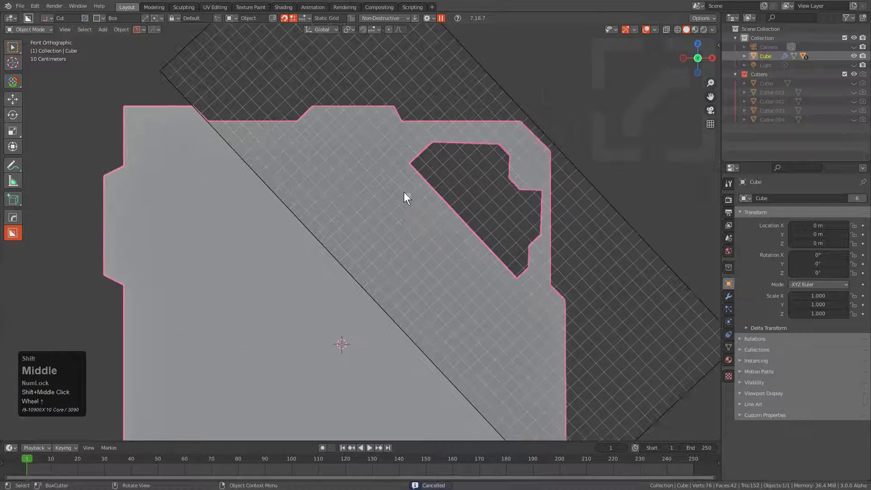
key("d")
left_click(367, 151)
mouse_move(338, 147)
left_mouse_down()
mouse_move(378, 145)
mouse_move(423, 218)
mouse_move(437, 212)
mouse_move(477, 258)
mouse_move(471, 287)
left_mouse_up()
double_click(472, 287)
middle_click_drag(422, 248, 370, 279)
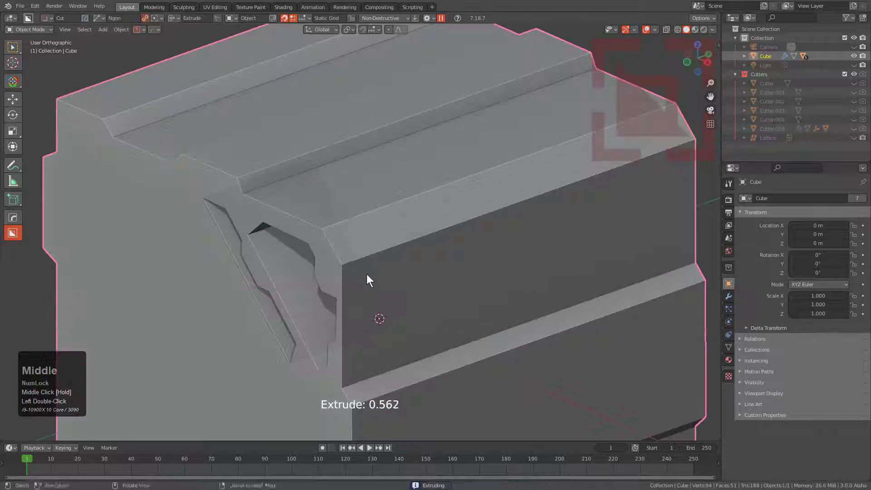
left_click(653, 160)
mouse_move(652, 159)
middle_mouse_down()
mouse_move(406, 232)
mouse_move(452, 241)
middle_mouse_up()
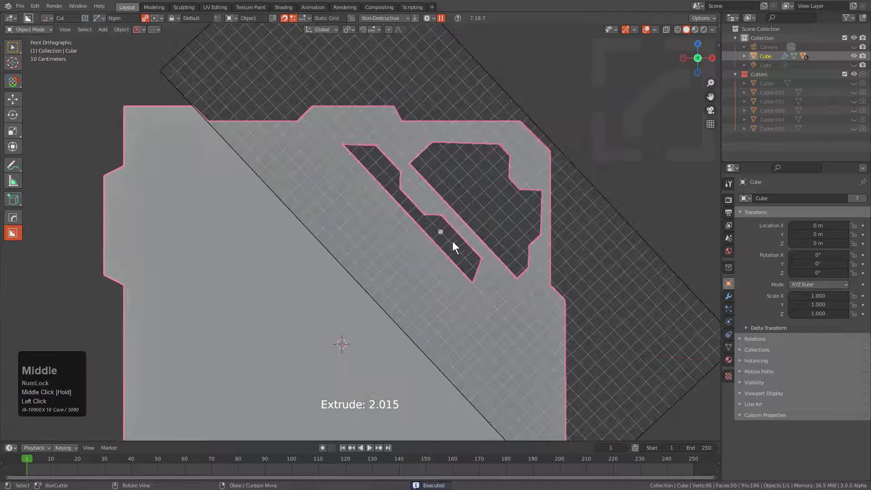
Step: Draw a second narrow diagonal Ngon slot in line below the first and cut it through with an extrude of 2.015
scroll(420, 185, "up", 3)
mouse_move(448, 172)
left_mouse_down()
mouse_move(441, 217)
mouse_move(437, 207)
left_mouse_up()
left_click(540, 314)
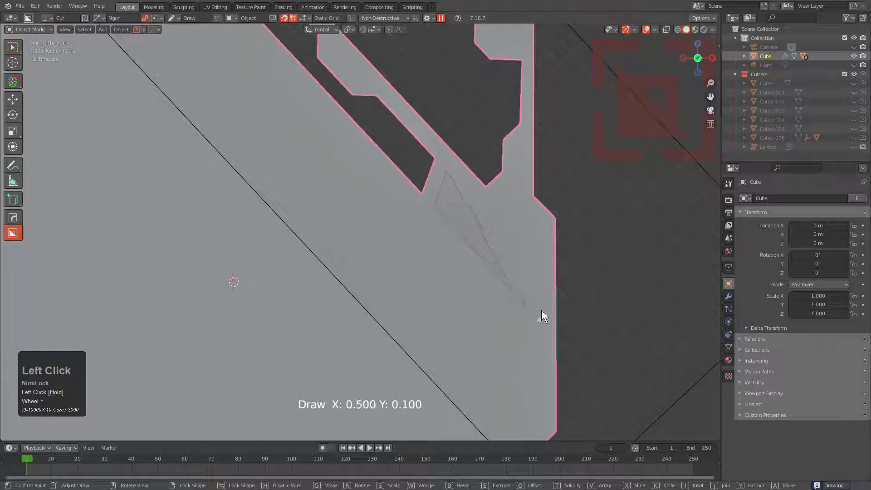
left_click(544, 269)
left_click(543, 267)
middle_click_drag(543, 267, 508, 276)
scroll(485, 291, "down", 4)
left_click(607, 238)
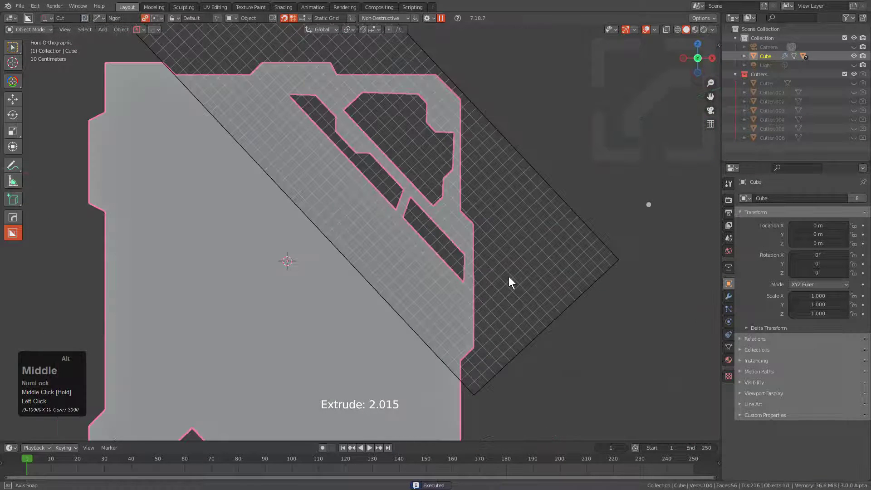
Step: Change the snapping type from static grid to static dots and display the dots on the chamfer beside the top face
scroll(401, 197, "up", 1)
scroll(362, 187, "down", 1)
middle_click_drag(321, 199, 223, 5, "shift")
middle_click_drag(313, 118, 341, 159)
scroll(362, 159, "down", 2, "shift")
scroll(358, 207, "down", 1)
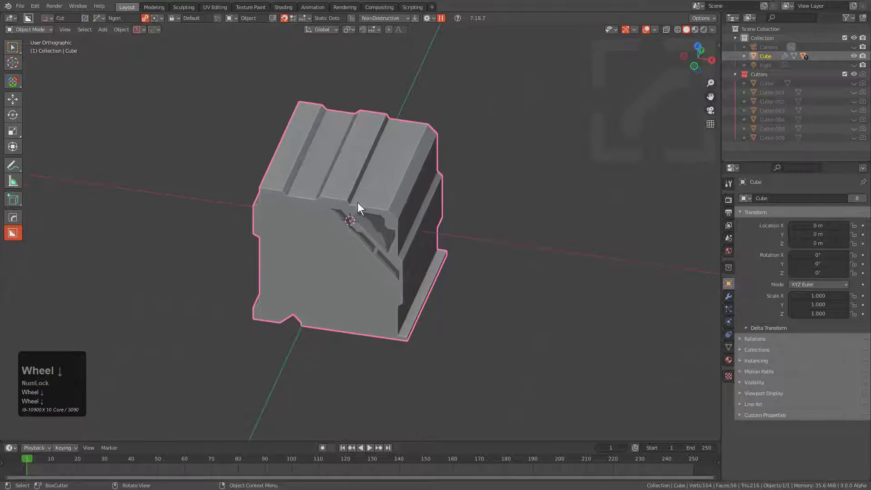
scroll(318, 236, "up", 2)
key("ctrl")
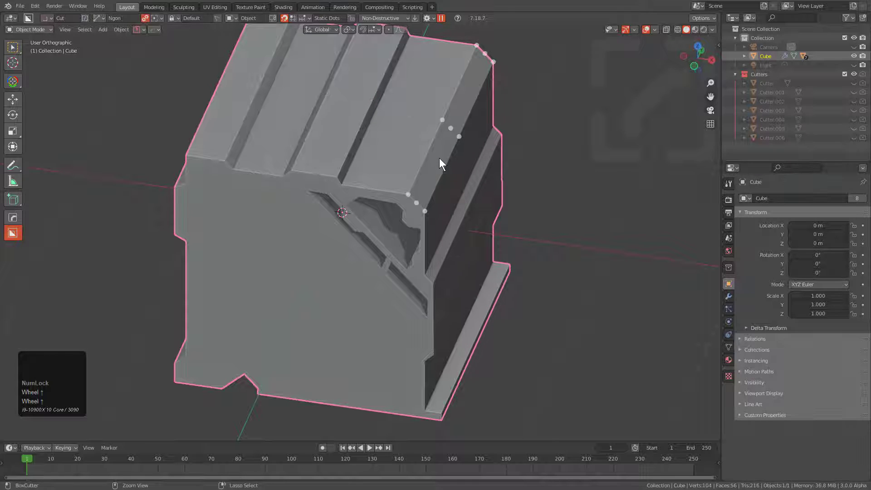
Step: Turn off static mode to try regular dot snapping on the cube, and switch back to static dots
left_click(300, 18)
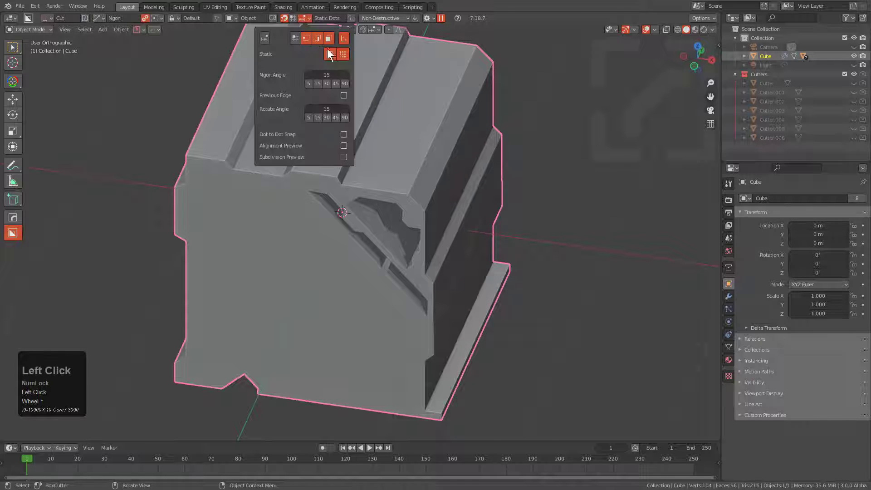
left_click(340, 52)
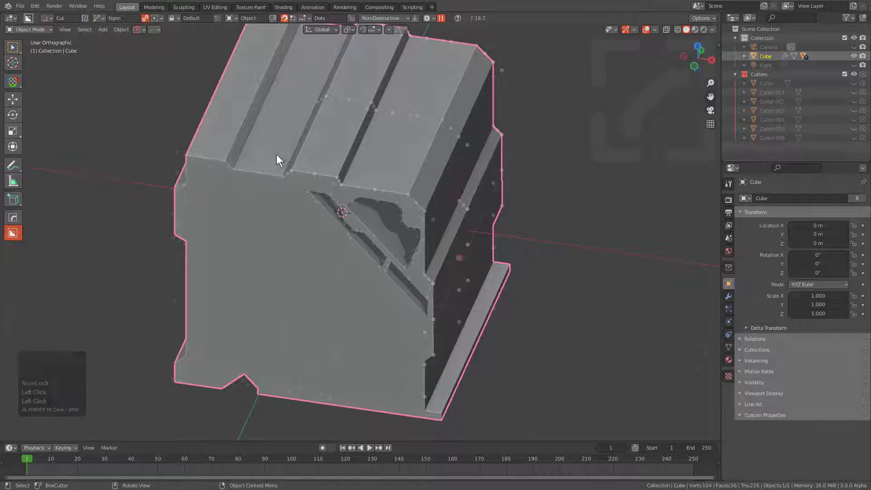
left_click(302, 19)
left_click(332, 55)
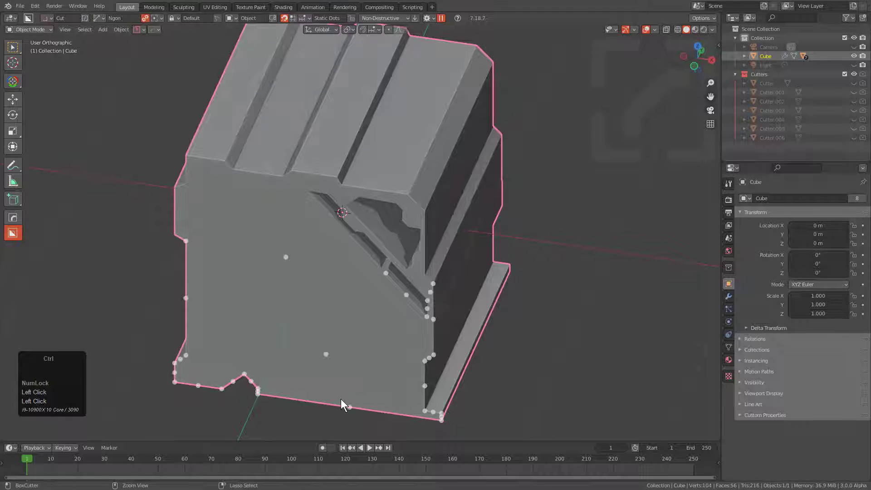
Step: Start a cut from the middle snap dot on the top's outer strip, cancel it, and switch to the Box shape
middle_click_drag(454, 276, 423, 275)
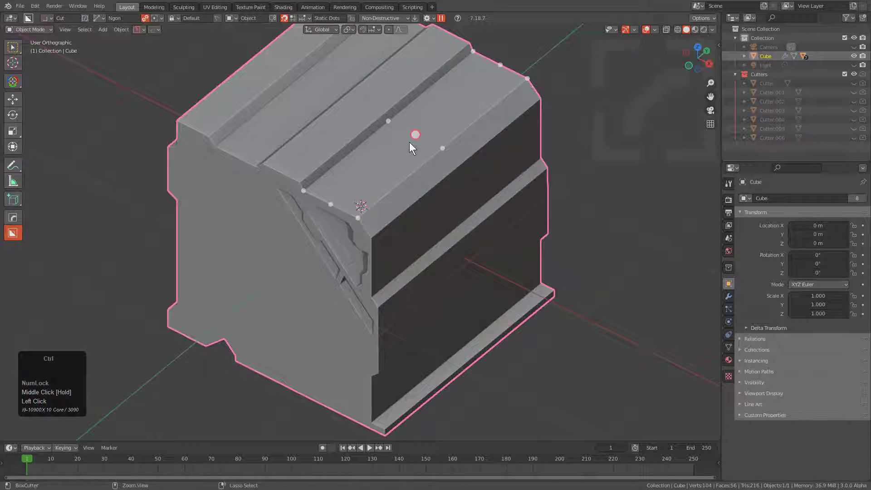
mouse_move(414, 135)
left_mouse_down("ctrl")
mouse_move(392, 179)
mouse_move(386, 173)
left_mouse_up("ctrl")
key("d")
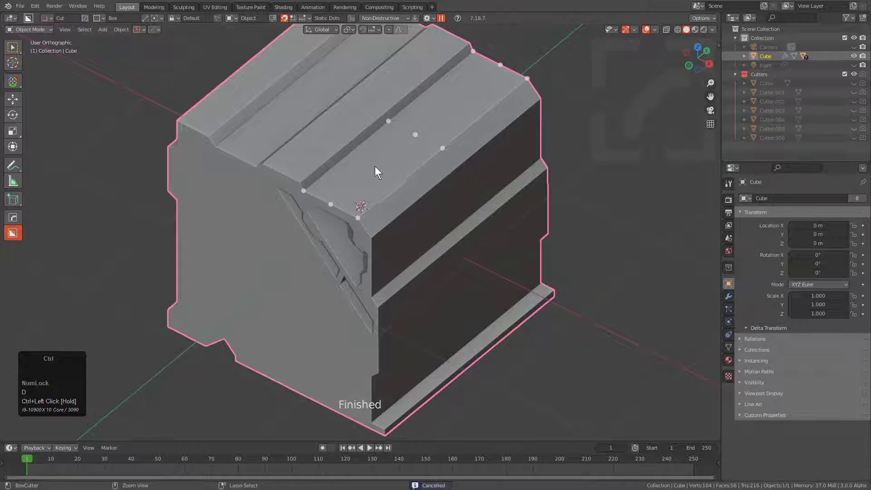
Step: Increase the density of the static snap dots on the top's outer strip
scroll(395, 161, "down", 2, "ctrl+shift")
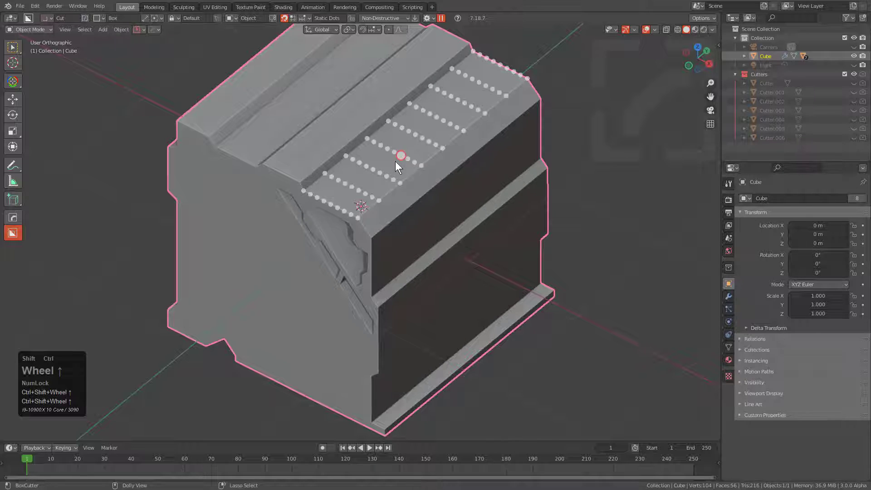
scroll(395, 161, "up", 4, "ctrl+shift")
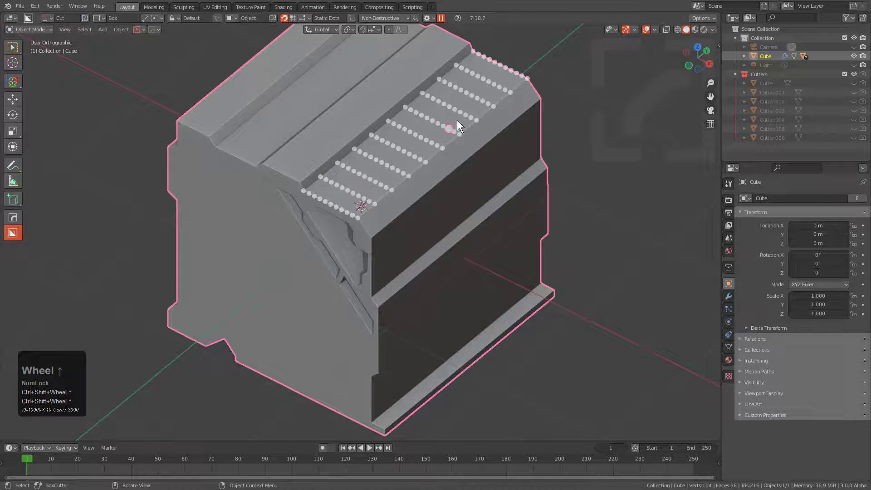
scroll(436, 154, "up", 6)
scroll(372, 220, "down", 3)
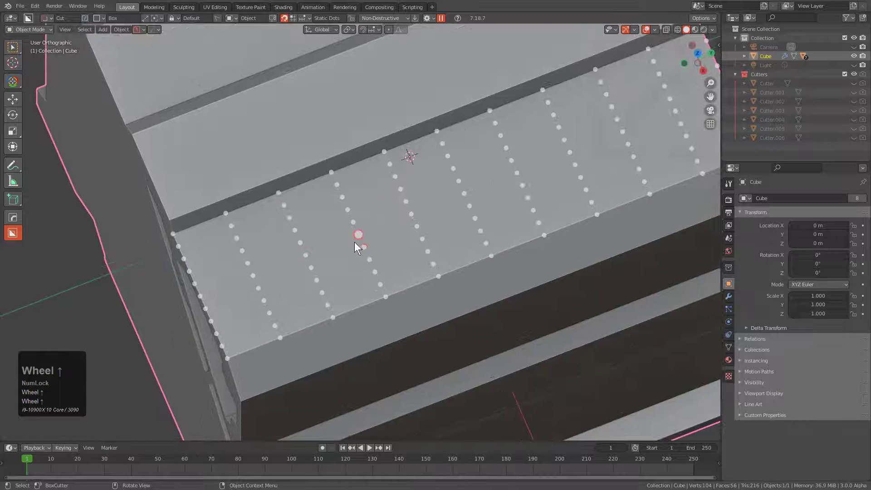
middle_click_drag(359, 243, 346, 175)
scroll(346, 172, "up", 3)
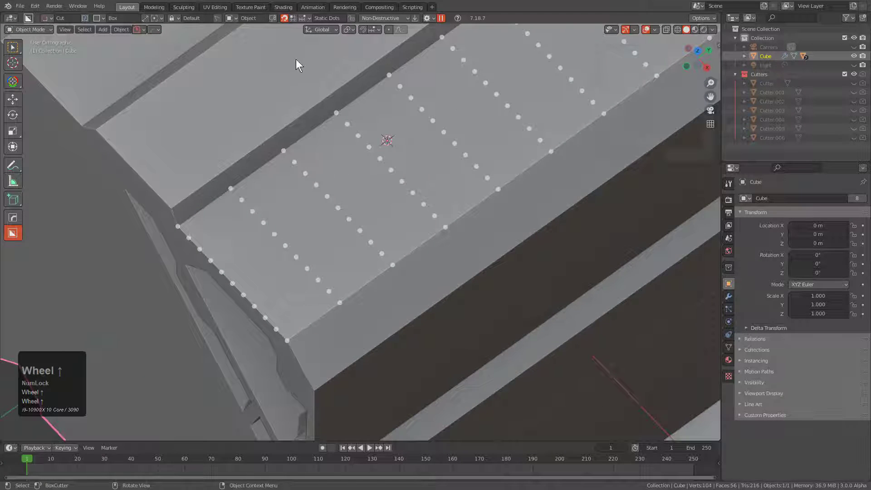
Step: Cut a thin slot about 0.053 deep over the first dot column and repeat it on the next three dots
left_click_drag(241, 200, 261, 188)
left_click(259, 207)
double_click(257, 210, "ctrl")
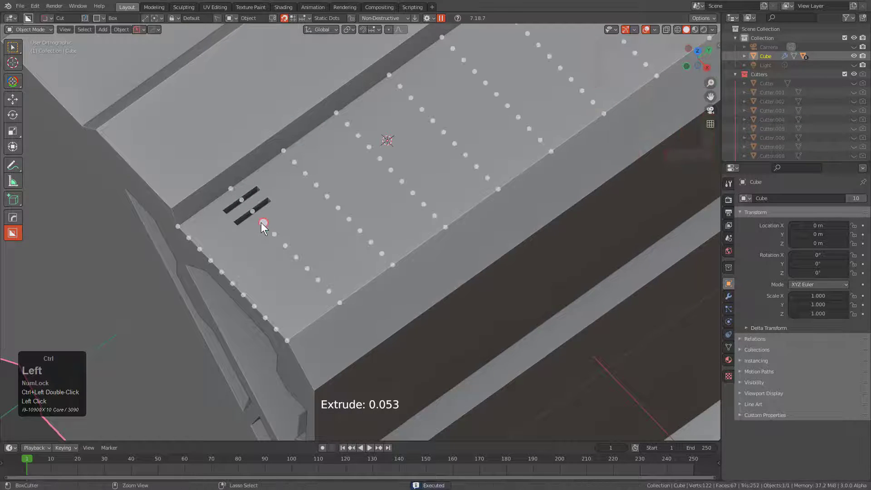
double_click(263, 224, "ctrl")
left_click(273, 232, "ctrl")
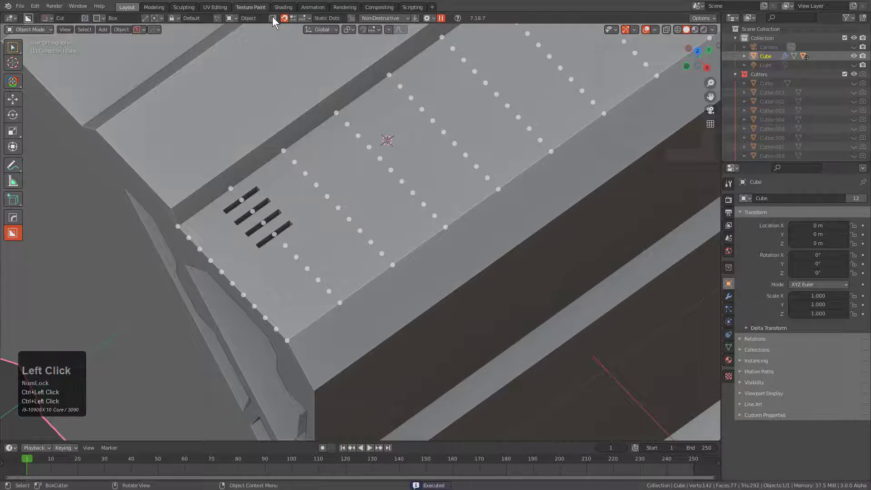
Step: Enable Dot to Dot Snap and cut a wide rectangular pocket spanning from the second dot column to the third
left_click(302, 19)
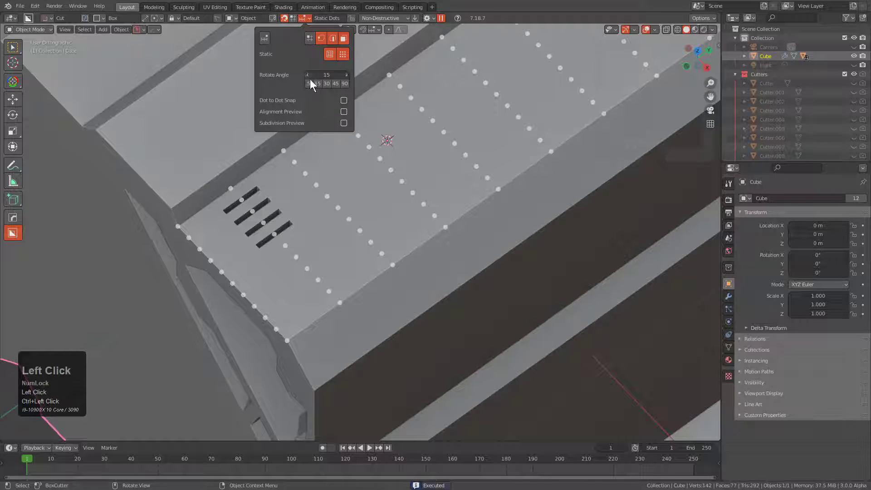
left_click(344, 101)
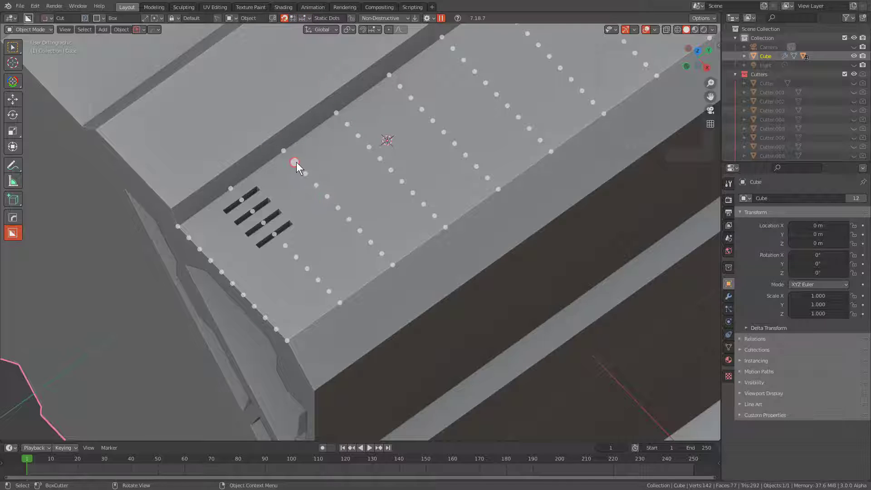
mouse_move(296, 162)
left_mouse_down()
mouse_move(346, 169)
mouse_move(369, 146)
mouse_move(330, 182)
mouse_move(387, 162)
mouse_move(393, 171)
mouse_move(366, 144)
left_mouse_up()
left_click(370, 181)
Step: Cut three narrower pockets between the same two dot columns, in line with the wide pocket, the last about 0.083 deep
mouse_move(326, 197)
left_mouse_down()
mouse_move(382, 186)
mouse_move(393, 170)
left_mouse_up()
left_click(345, 218)
left_click_drag(348, 219, 417, 188)
left_click(393, 214)
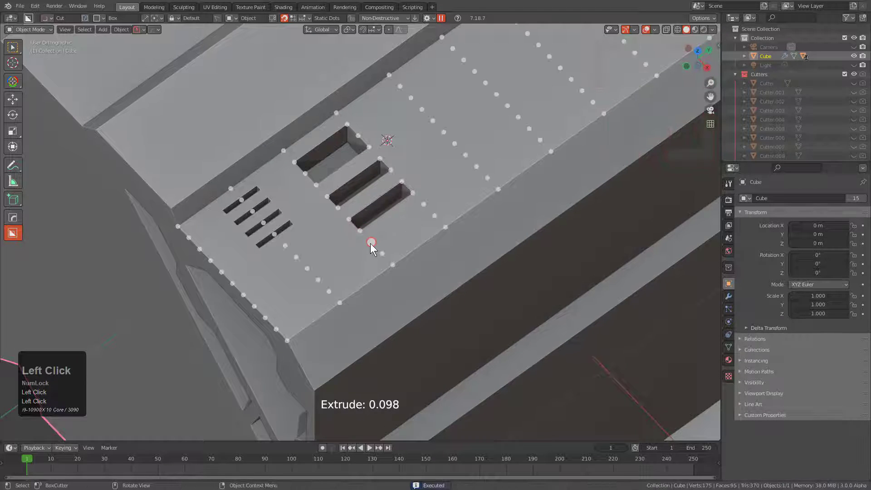
left_click_drag(371, 242, 438, 215)
left_click(427, 241)
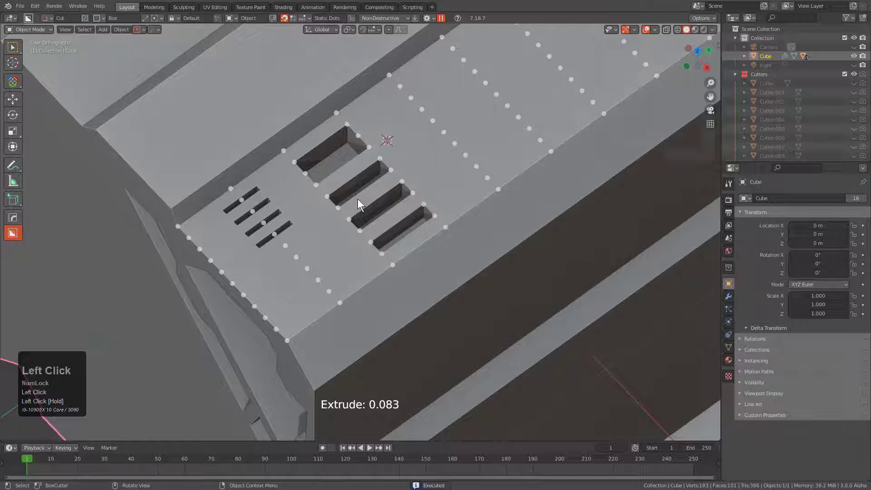
Step: Start a 0.200 by 0.200 dot-to-dot box beyond the pockets, cancel it, and turn off Dot to Dot Snap
mouse_move(401, 90)
left_mouse_down()
mouse_move(542, 51)
mouse_move(614, 120)
mouse_move(527, 51)
mouse_move(476, 80)
mouse_move(458, 63)
mouse_move(553, 142)
mouse_move(506, 115)
mouse_move(453, 65)
mouse_move(502, 105)
mouse_move(493, 101)
left_mouse_up()
key("Escape")
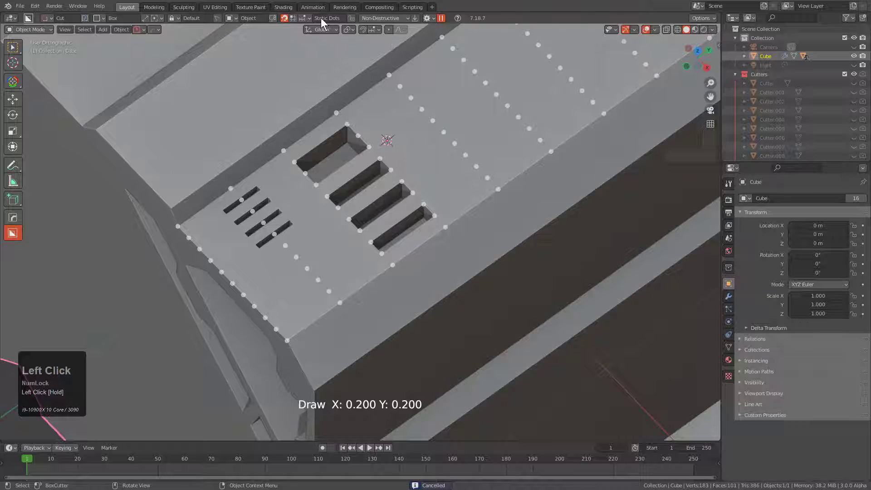
left_click(309, 18)
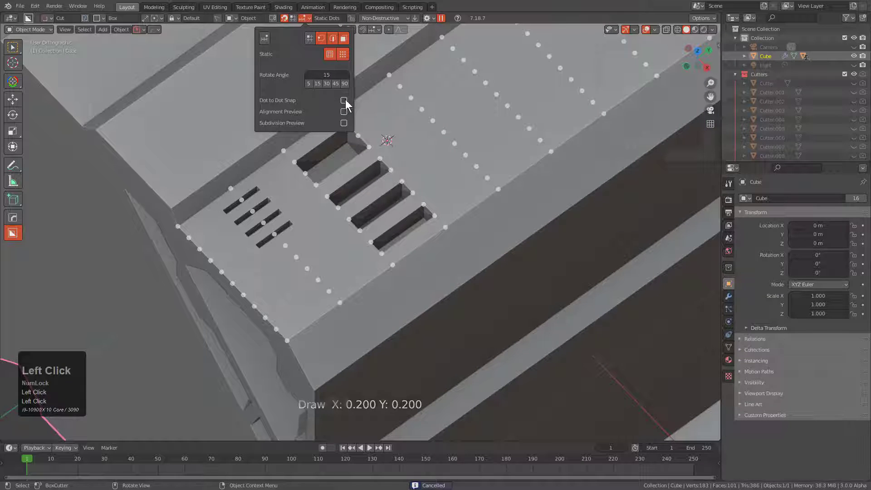
Step: Cut a thin slot about 0.021 by 0.152 and 0.043 deep beyond the pockets, and repeat it on the next two dots
mouse_move(401, 85)
left_mouse_down()
mouse_move(455, 83)
mouse_move(456, 73)
mouse_move(425, 73)
mouse_move(442, 79)
mouse_move(422, 73)
left_mouse_up()
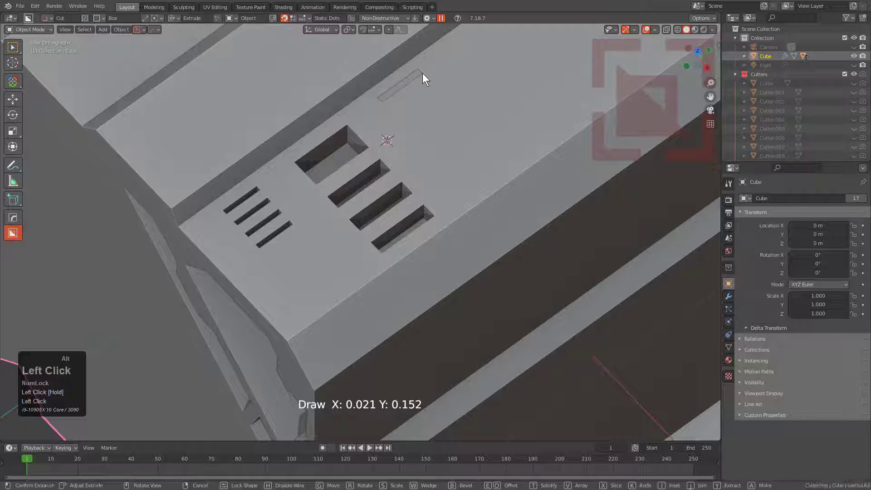
left_click(425, 87)
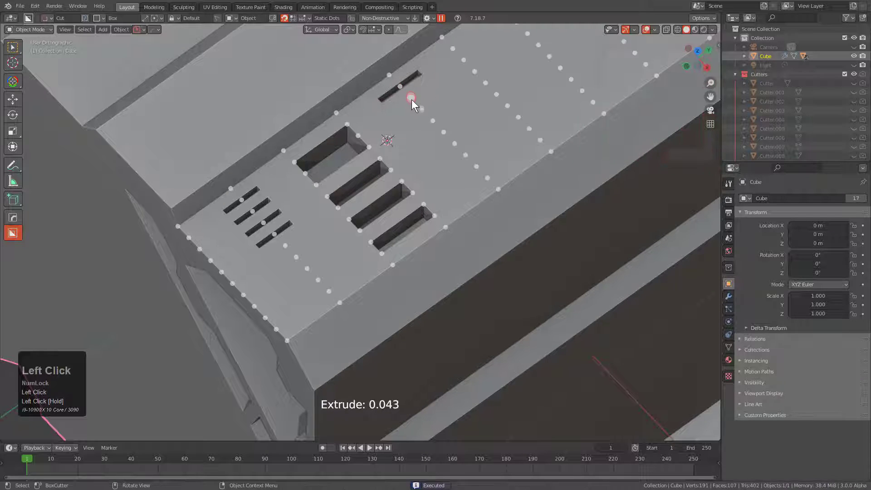
double_click(412, 98, "ctrl")
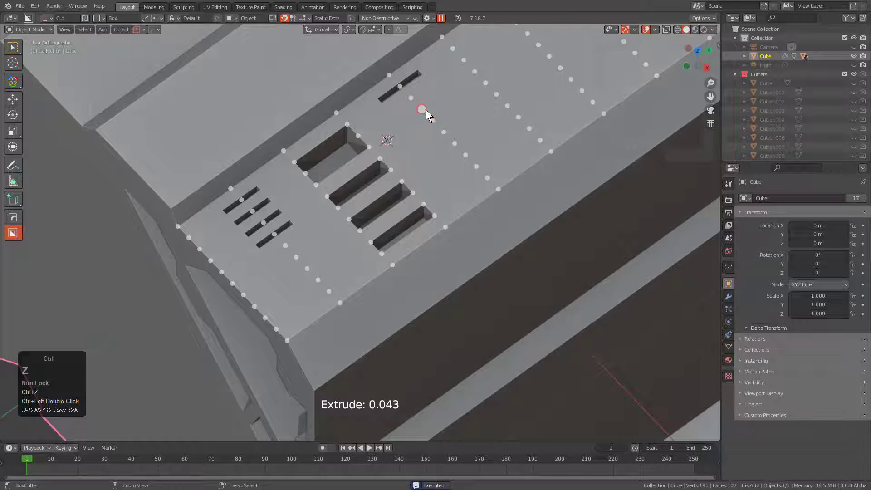
left_click(421, 106)
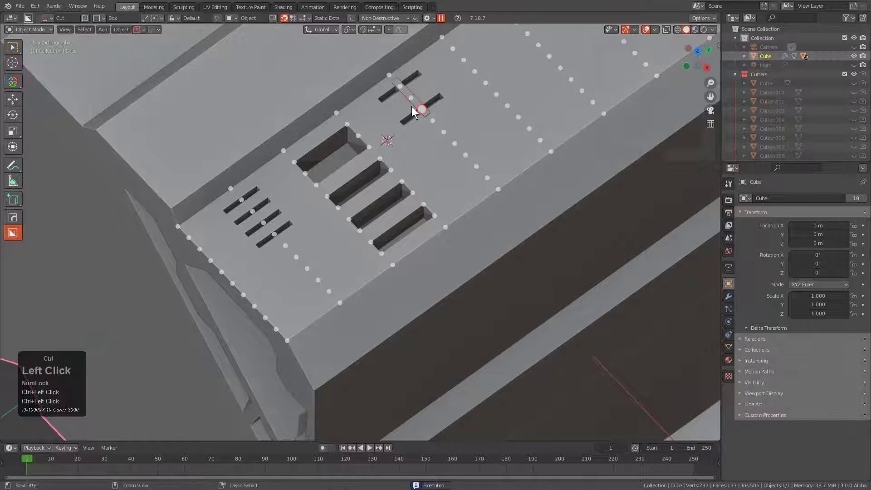
Step: Bring up the crosswise slot's cutter with Ever Scroll, rotate it 90° about Z, and hide it
key("q")
left_click(449, 115)
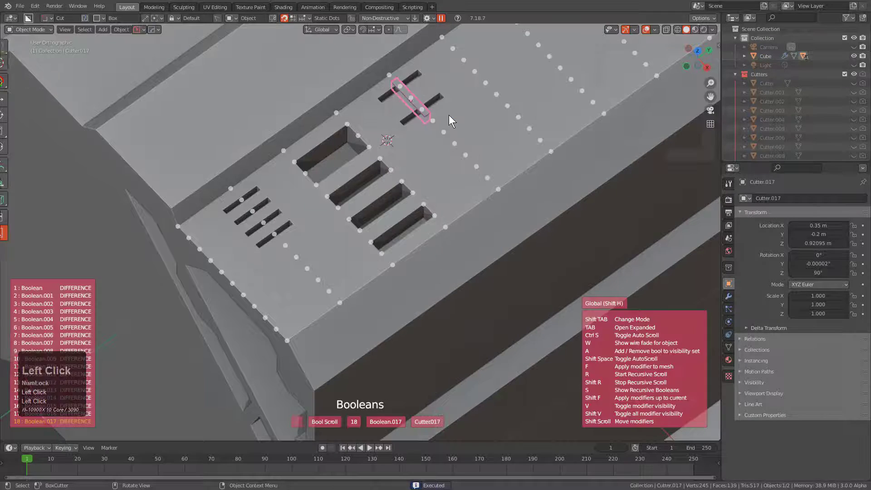
left_click(456, 117)
type("rz90")
key("KP_Enter")
key("h")
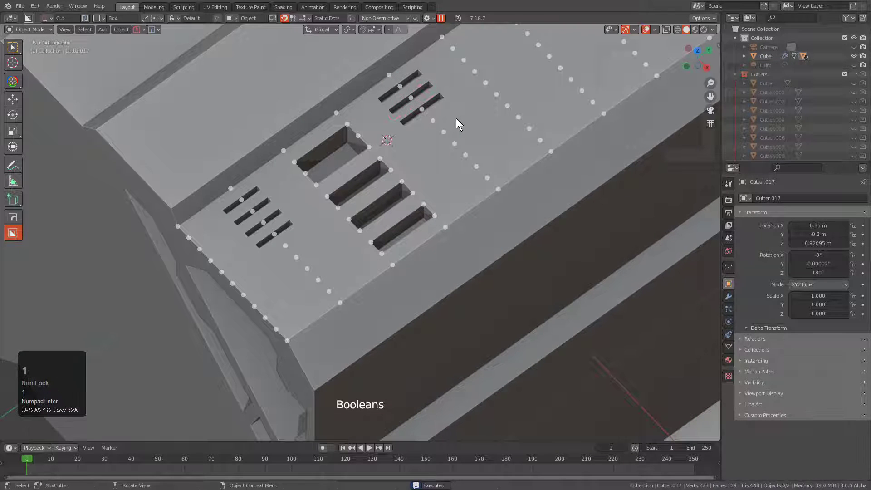
Step: Try to repeat the slot with the hidden cutter still active, hide the cutter again, and reselect the cube
double_click(434, 121, "ctrl")
left_click(451, 129)
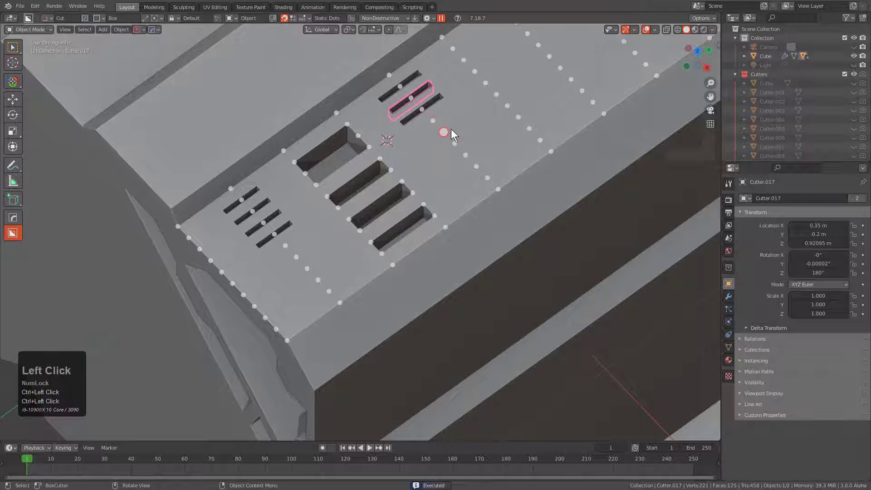
key("1")
left_click(466, 133)
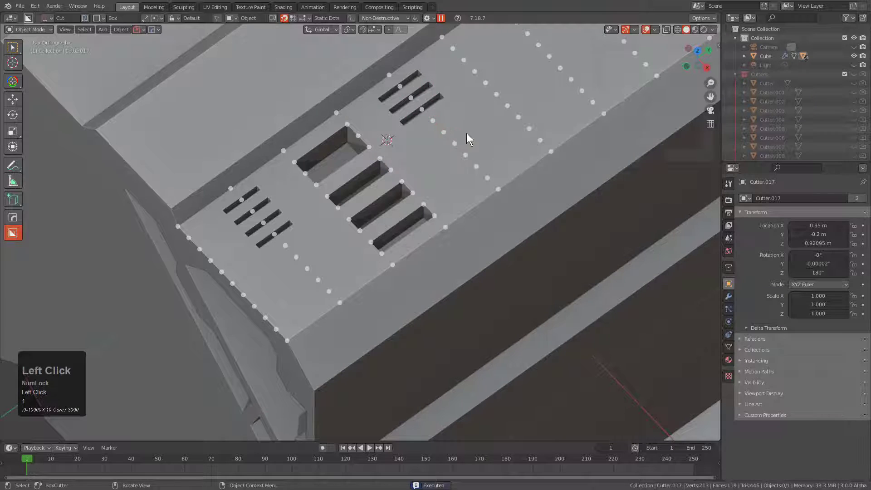
Step: Repeat the slot on the fourth position, rotate its cutter 90° about Z with Ever Scroll, hide it, and reselect the cube
double_click(437, 124, "ctrl")
key("q")
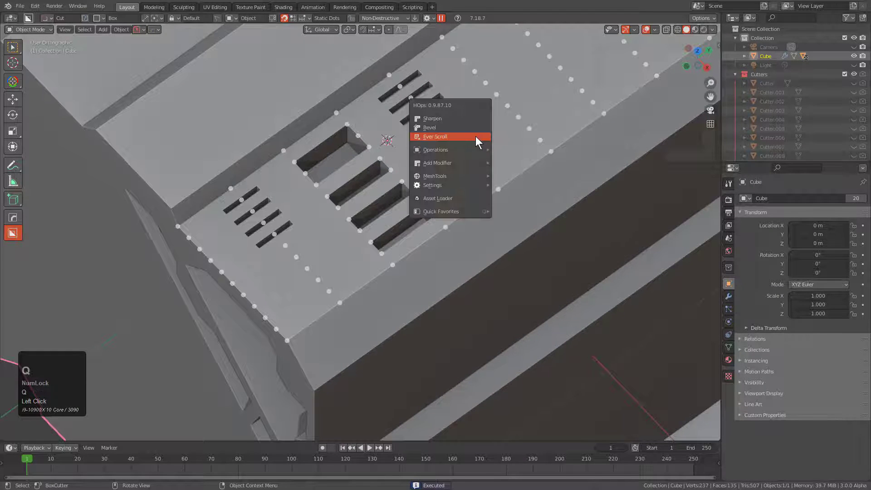
left_click(475, 137)
left_click(470, 137)
key("r")
key("z")
key("KP_9")
key("KP_0")
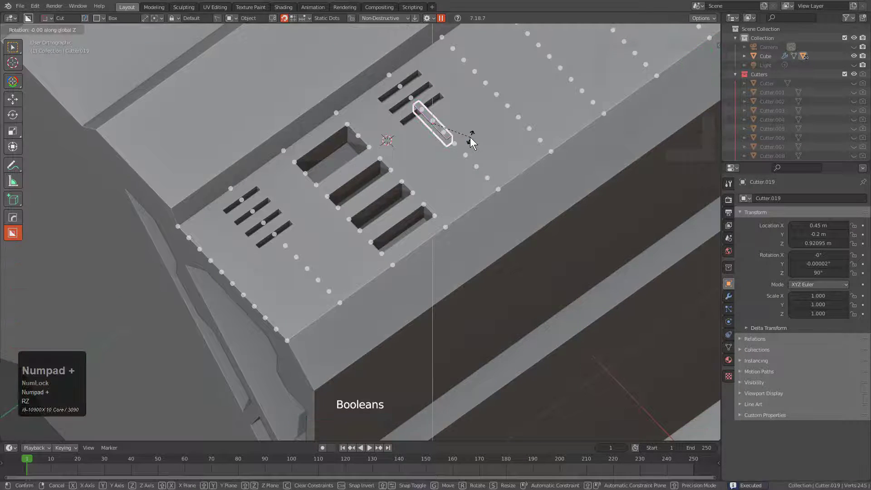
key("KP_Enter")
key("1")
left_click(477, 137)
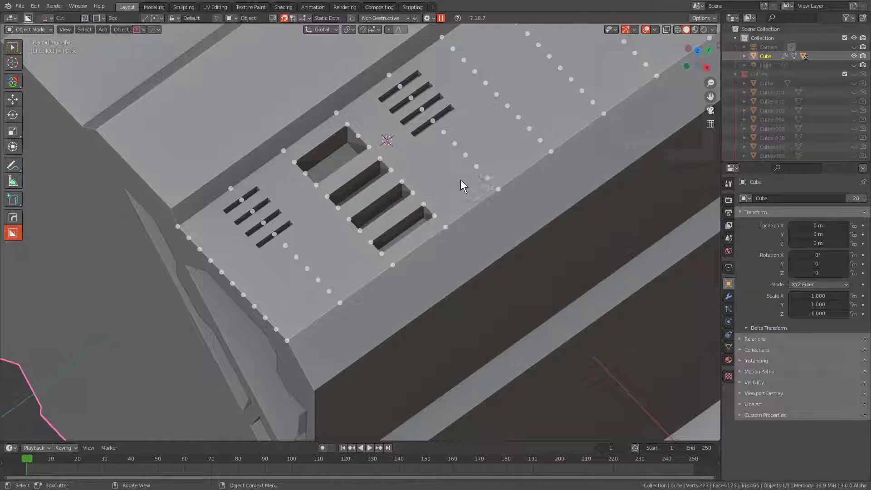
Step: Enable Repeat Lock and repeat the slot on the fifth position of the row, parallel to the others
left_click(220, 19)
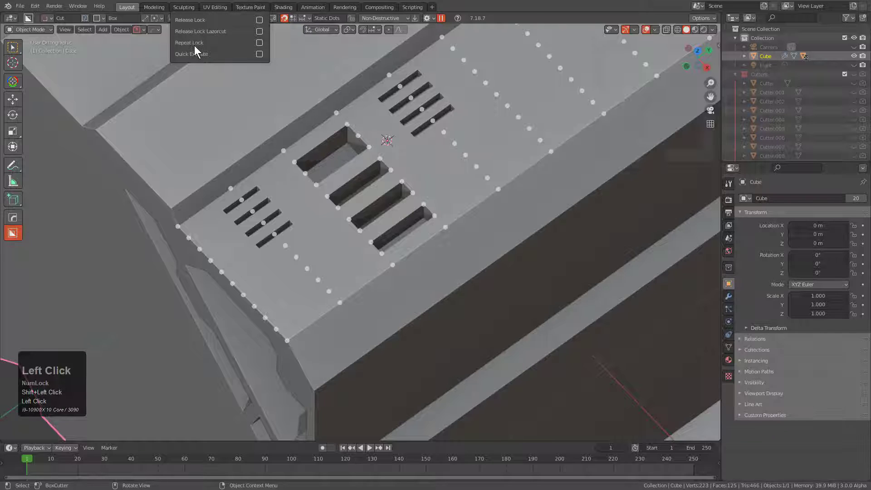
left_click(259, 43)
left_click(445, 132, "ctrl")
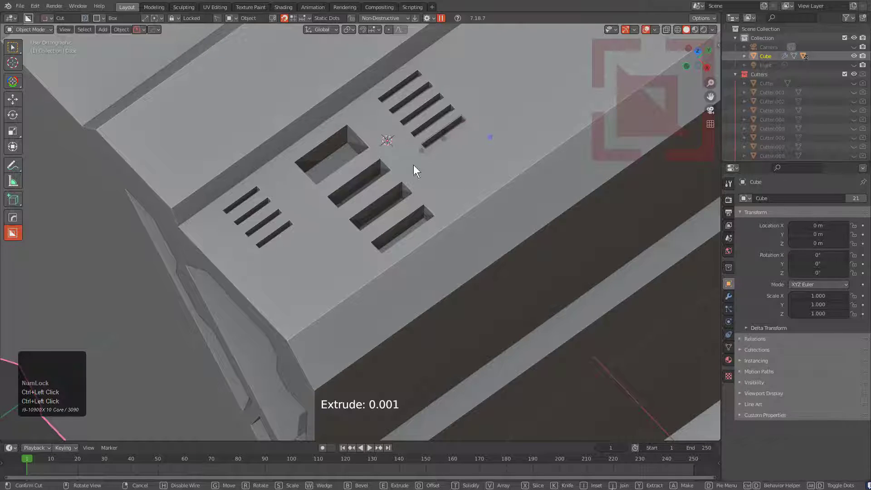
left_click(492, 131)
Step: Repeat the slot on the sixth and seventh positions, rotating each locked cutter parallel to the row before confirming
left_click(455, 145, "ctrl")
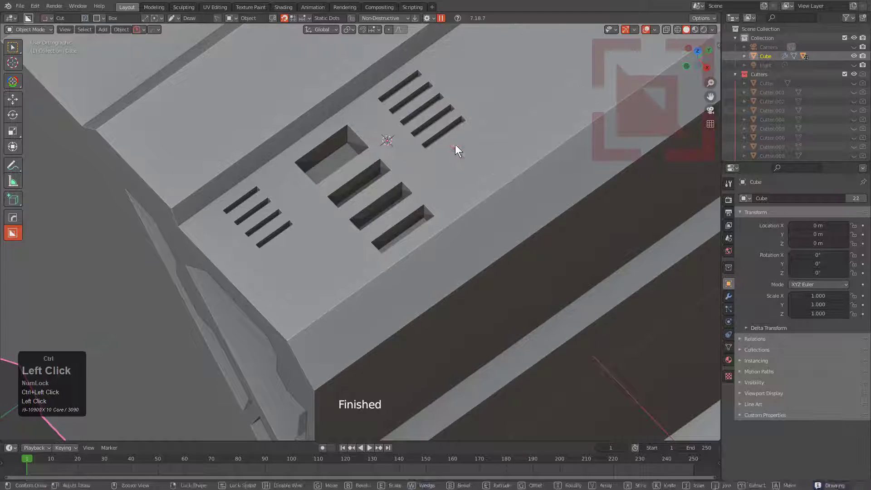
key("r")
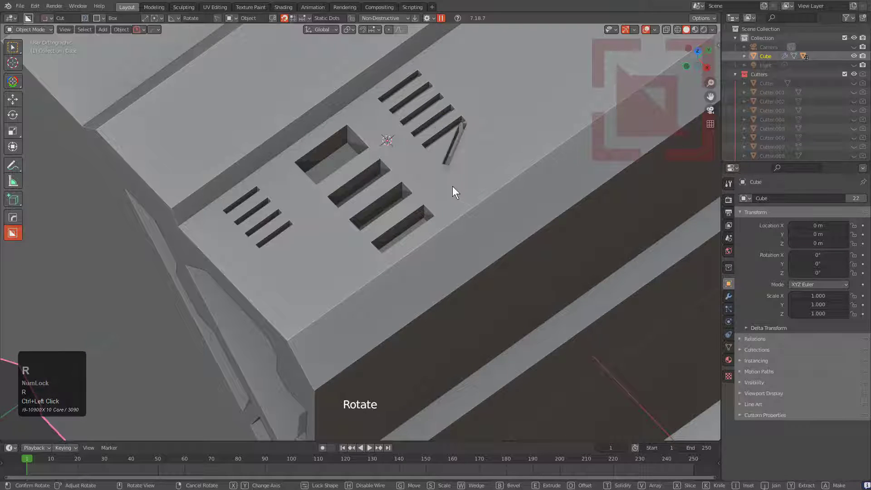
left_click(456, 163)
left_click(473, 198)
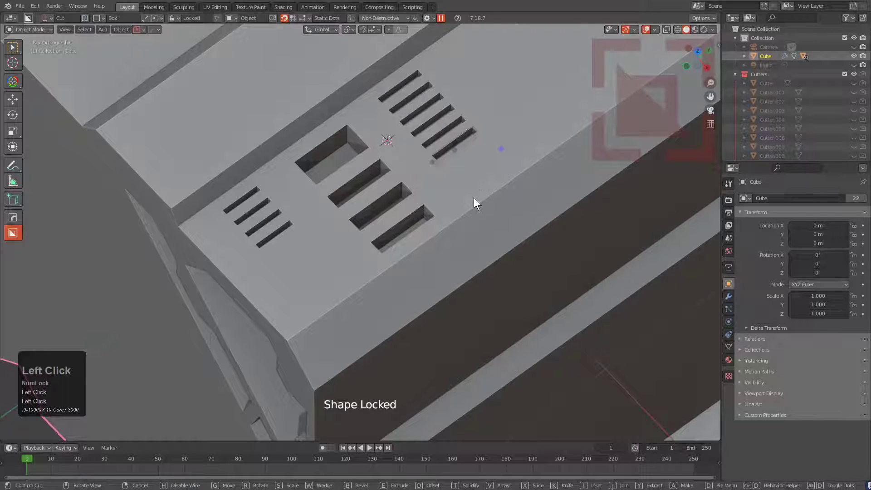
double_click(464, 155, "ctrl")
key("r")
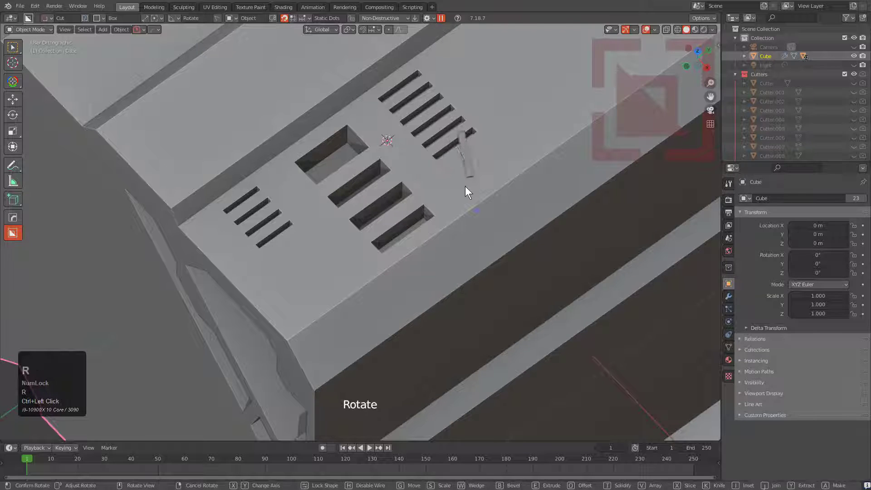
left_click(445, 182)
left_click(468, 185)
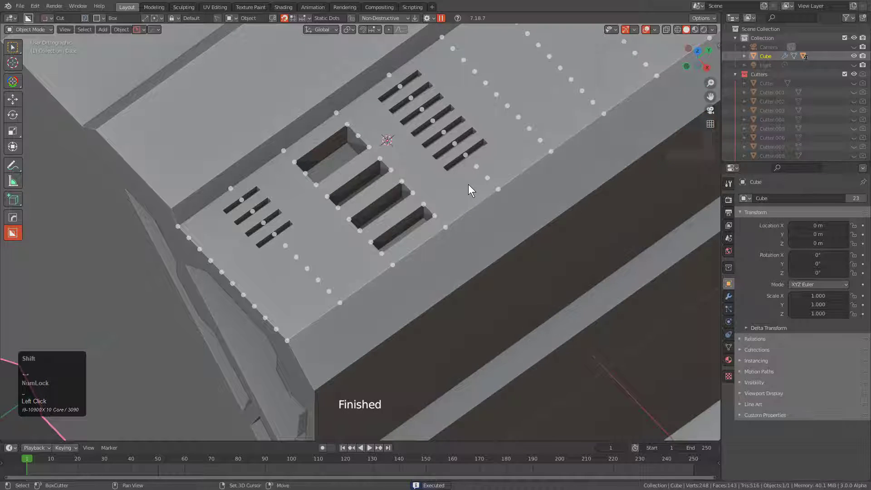
key("shift+v")
left_click(471, 200)
left_click(476, 210)
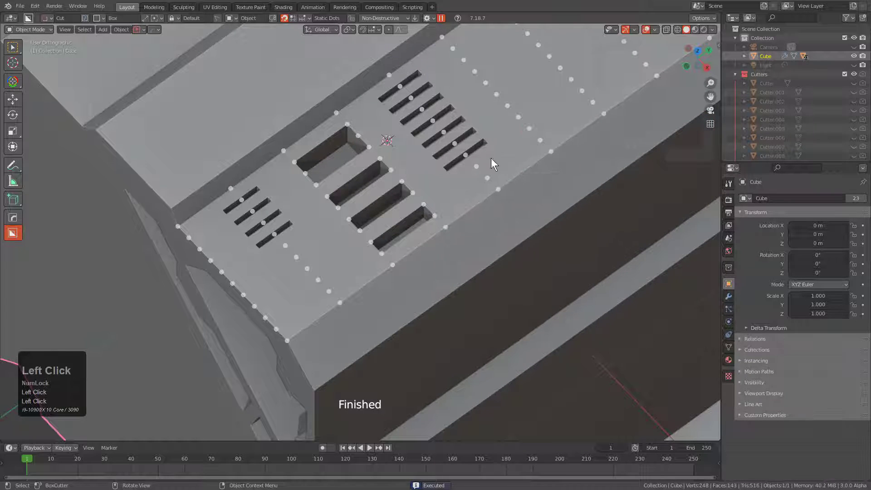
Step: Add the last two repeated slots up to the chamfer edge, rotating each locked cutter into line with the row
double_click(477, 165, "ctrl")
key("r")
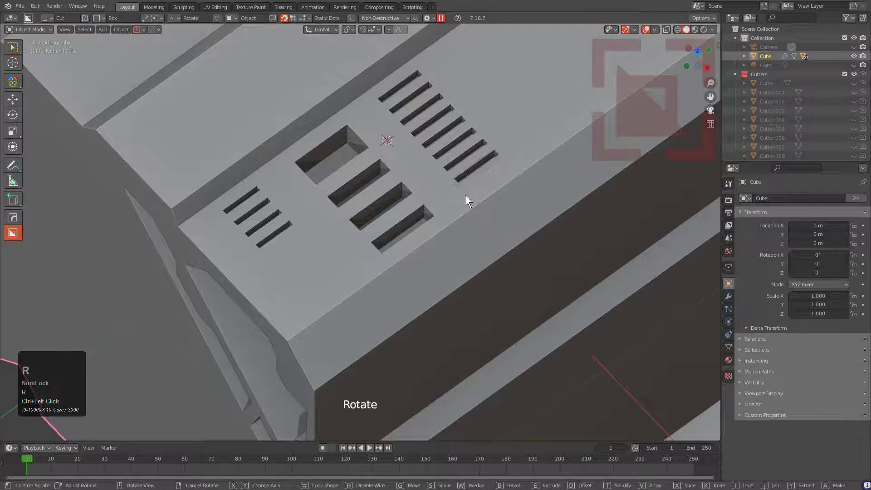
left_click(467, 195)
left_click(488, 178)
double_click(488, 178, "ctrl")
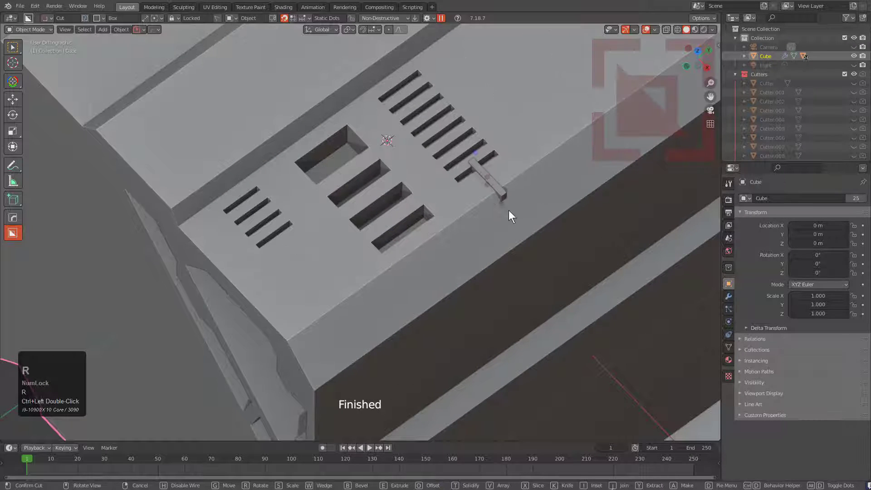
key("r")
left_click(469, 185)
left_click(500, 175)
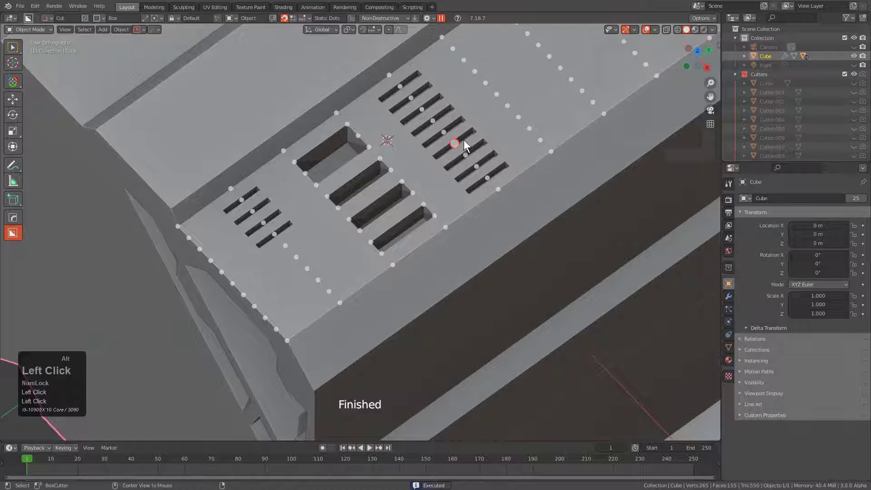
Step: Show the wireframe overlay to examine the topology around the slots, and turn it off again
key("alt+v")
left_click(438, 124)
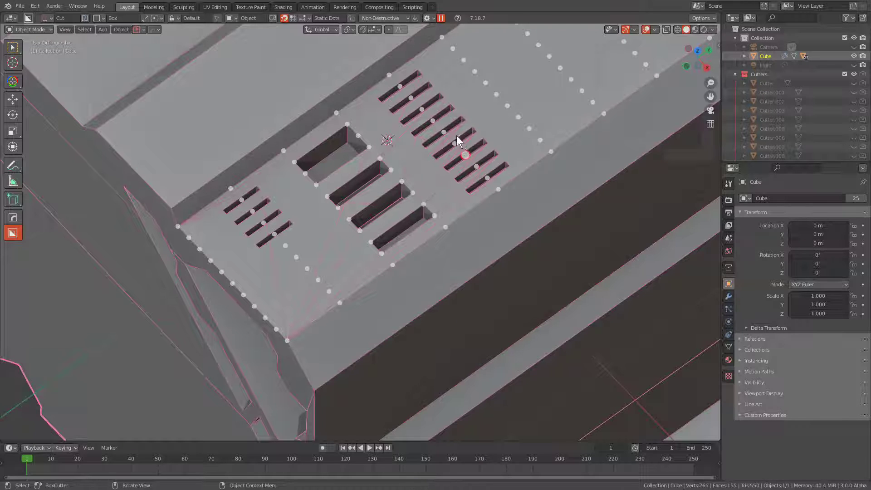
key("alt+v")
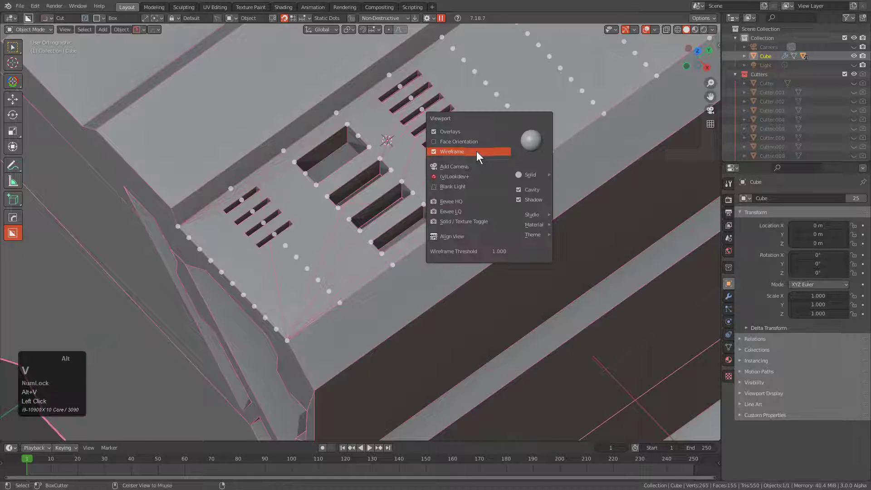
left_click(476, 150)
Step: Cut the first four slots of a parallel row on the next line of dots, repeating the same cutter dot by dot
middle_click_drag(474, 125, 425, 186, "shift")
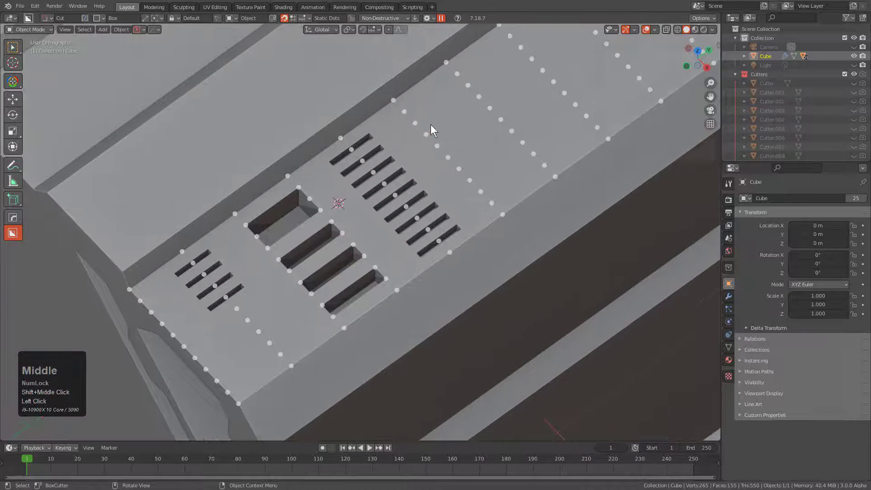
left_click_drag(409, 111, 423, 104)
left_click(428, 118)
double_click(418, 122, "ctrl")
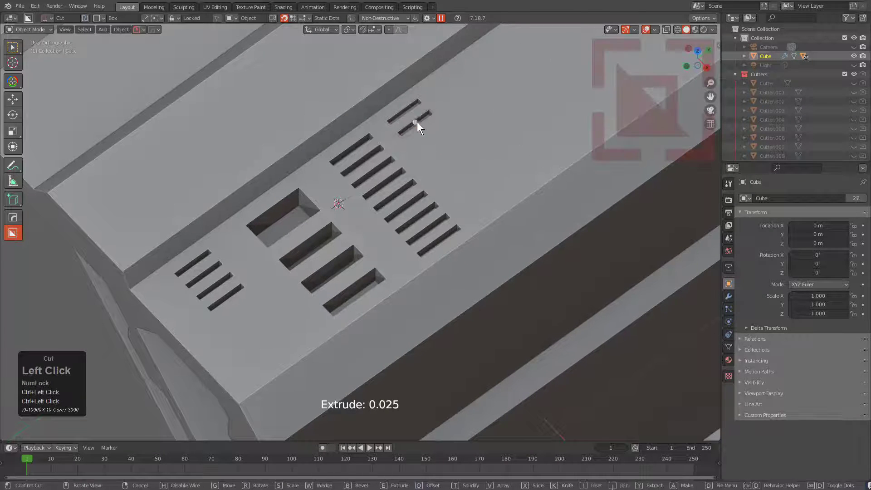
left_click(431, 134)
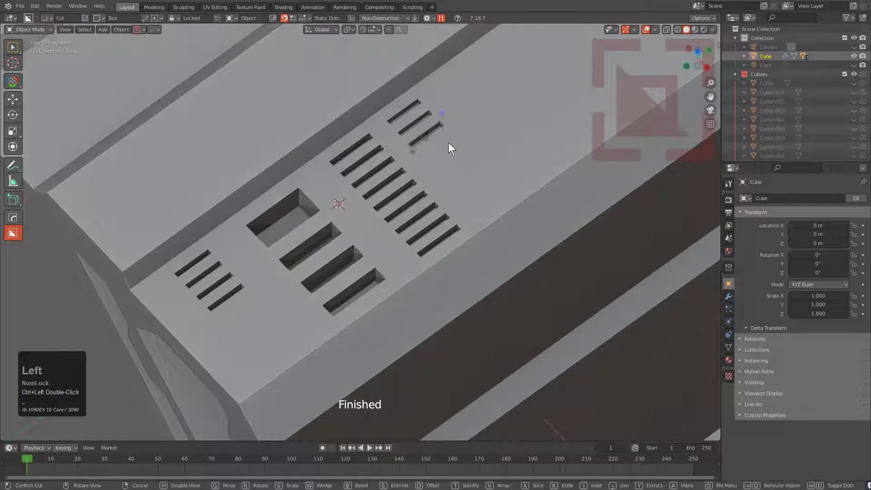
left_click(443, 144, "ctrl")
left_click(442, 144)
left_click(450, 151, "ctrl")
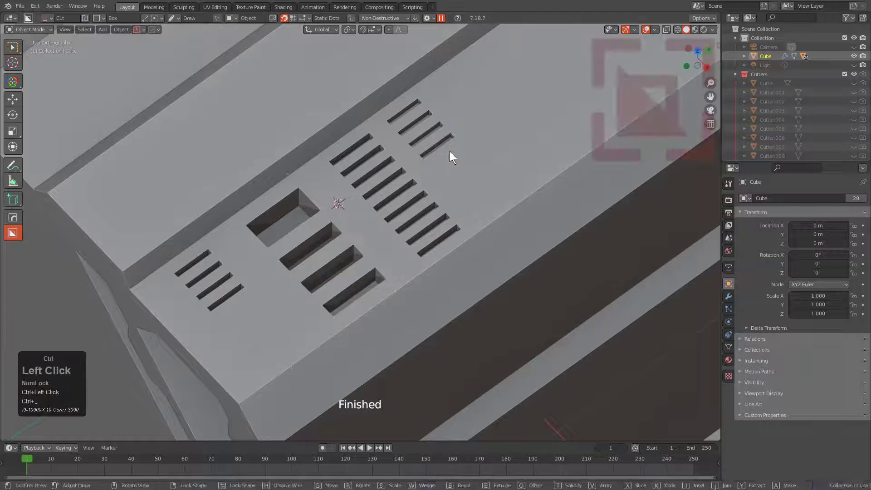
Step: Repeat the slot on the remaining five dots of the new row, down towards the chamfer edge
left_click(474, 161, "ctrl")
double_click(459, 168, "ctrl")
left_click(465, 168, "ctrl")
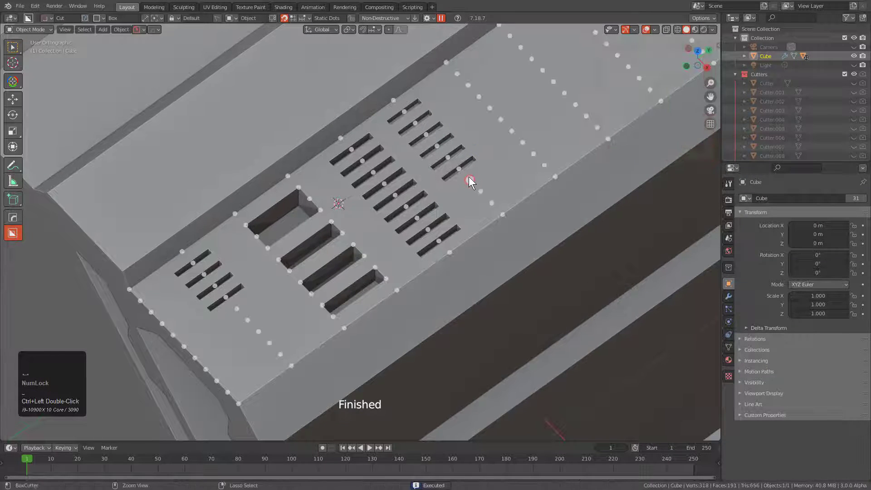
double_click(469, 176, "ctrl")
double_click(483, 188, "ctrl")
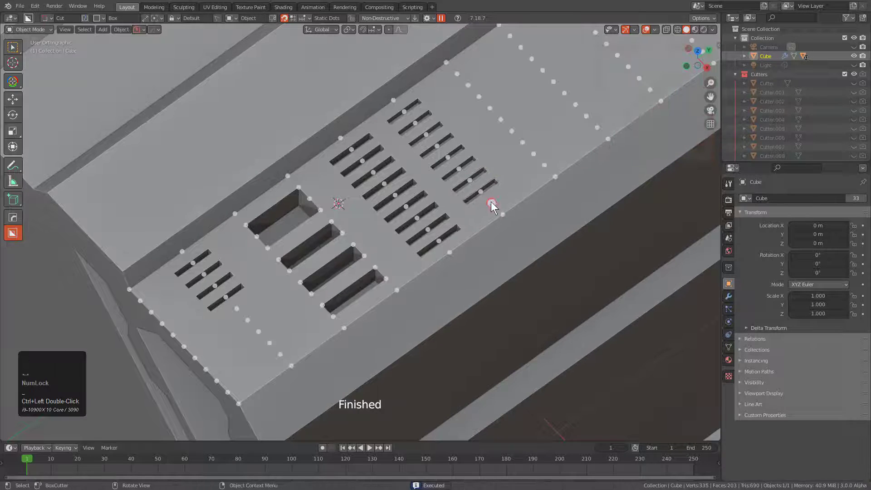
left_click(489, 204, "ctrl")
left_click(492, 202, "ctrl")
Step: Draw a box around both rows of narrow slots and extract them as a custom cutter shape
scroll(462, 187, "down", 3)
scroll(324, 144, "up", 3)
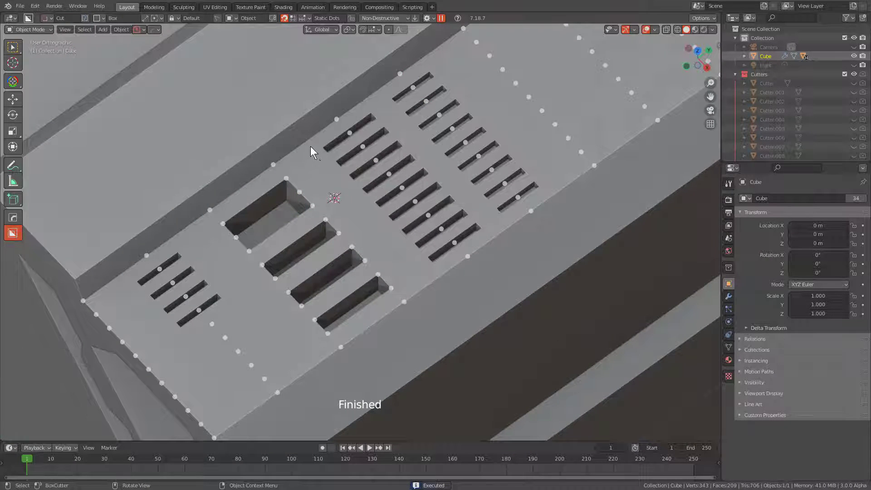
key("d")
left_click(293, 199)
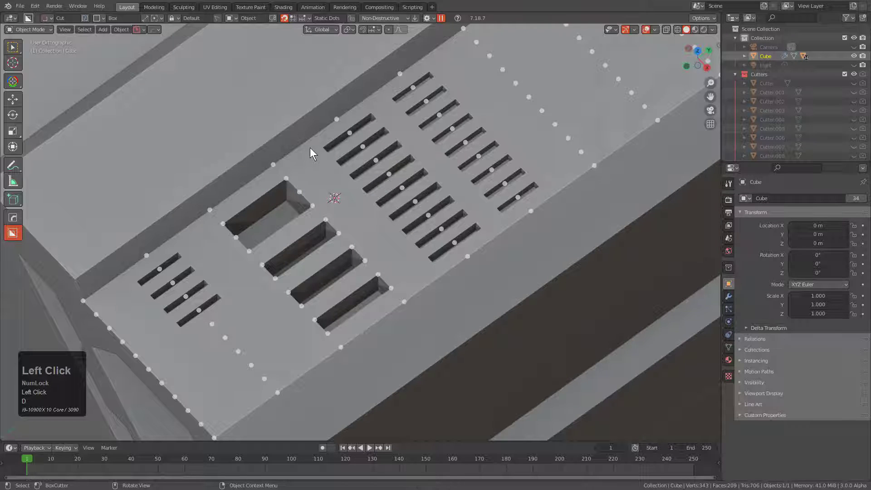
mouse_move(310, 148)
left_mouse_down()
mouse_move(431, 187)
mouse_move(559, 189)
left_mouse_up()
key("y")
Step: Cut the extracted slot pattern into the side face below the chamfer, starting at its near corner and extruding about 0.038
scroll(437, 210, "down", 4)
middle_click_drag(437, 210, 417, 217)
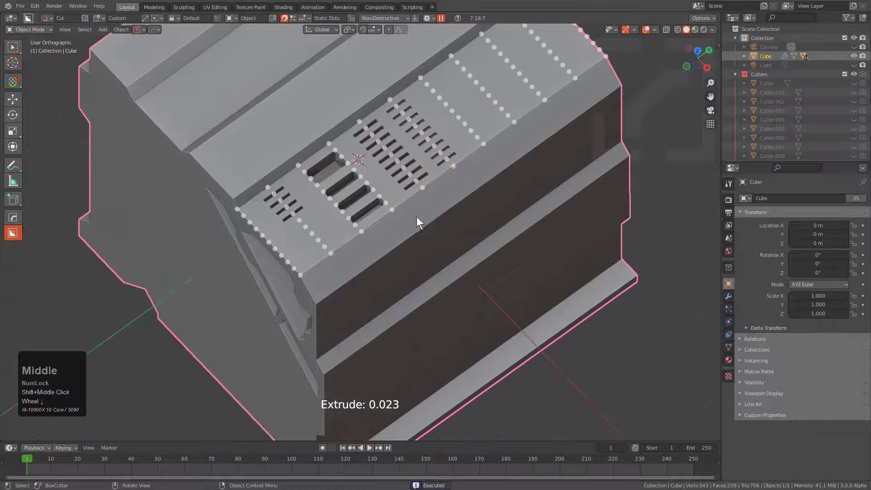
scroll(307, 160, "up", 5)
middle_click_drag(307, 159, 369, 85)
scroll(371, 156, "down", 3)
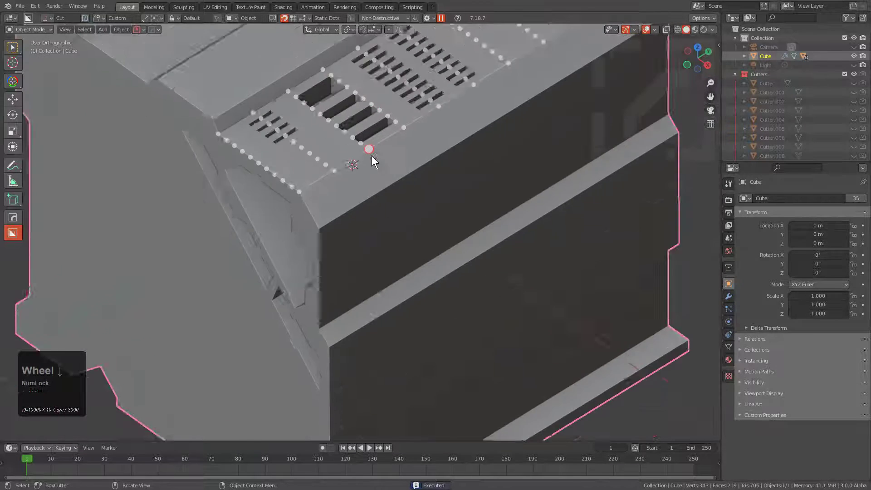
middle_click_drag(372, 155, 384, 149)
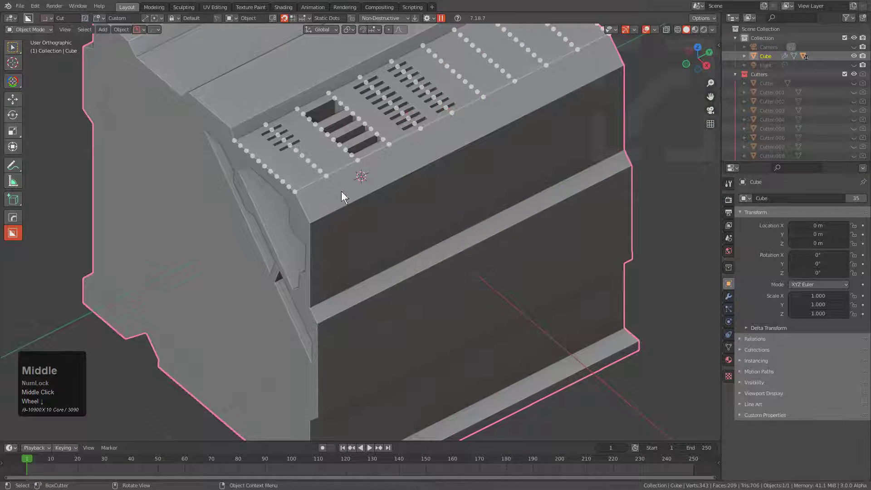
scroll(343, 218, "up", 2)
mouse_move(300, 221)
left_mouse_down()
mouse_move(438, 233)
mouse_move(494, 225)
left_mouse_up()
left_click(457, 204)
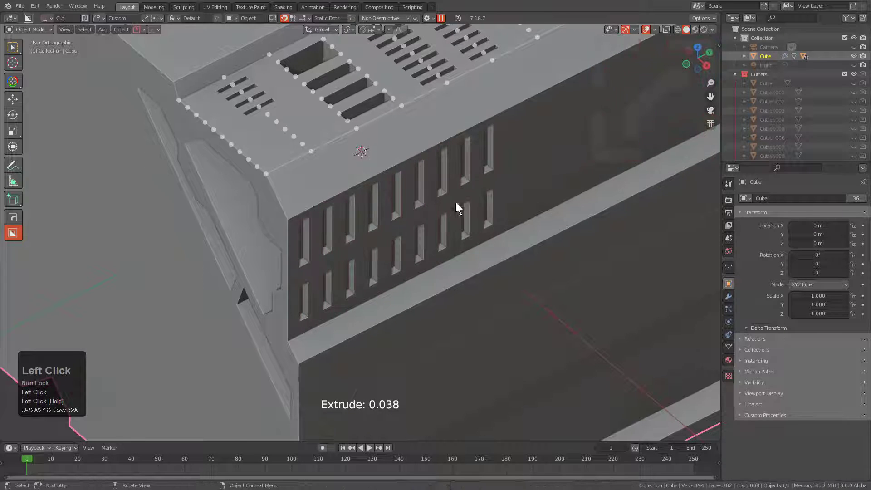
Step: Reduce the number of static dots shown on the slotted face
scroll(467, 182, "down", 2)
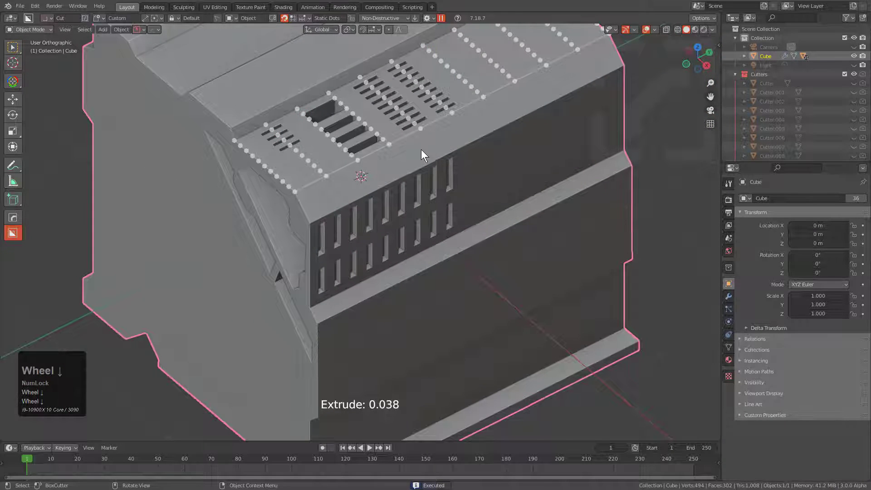
scroll(429, 117, "down", 2, "shift")
scroll(428, 112, "down", 2, "shift")
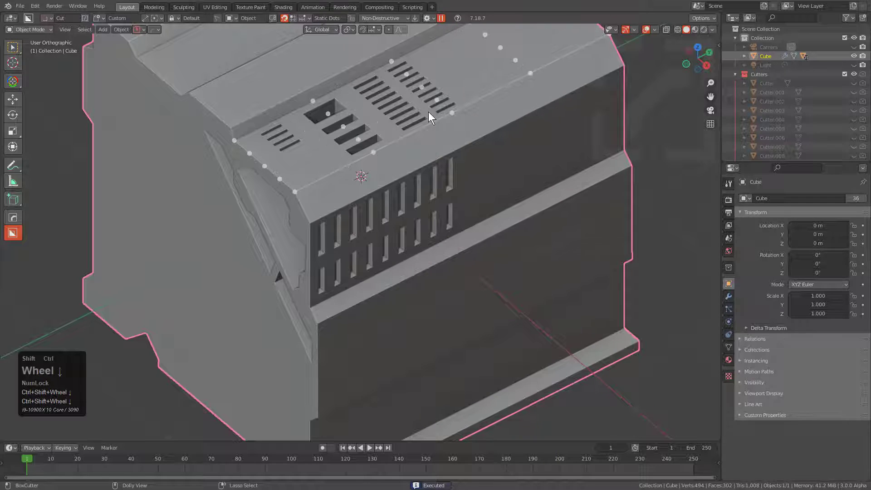
Step: Mirror the cube along its Y axis with a modifier, copying the slots and vents to the other half
middle_click_drag(482, 111, 437, 138)
scroll(397, 204, "down", 2)
middle_click_drag(397, 205, 402, 191)
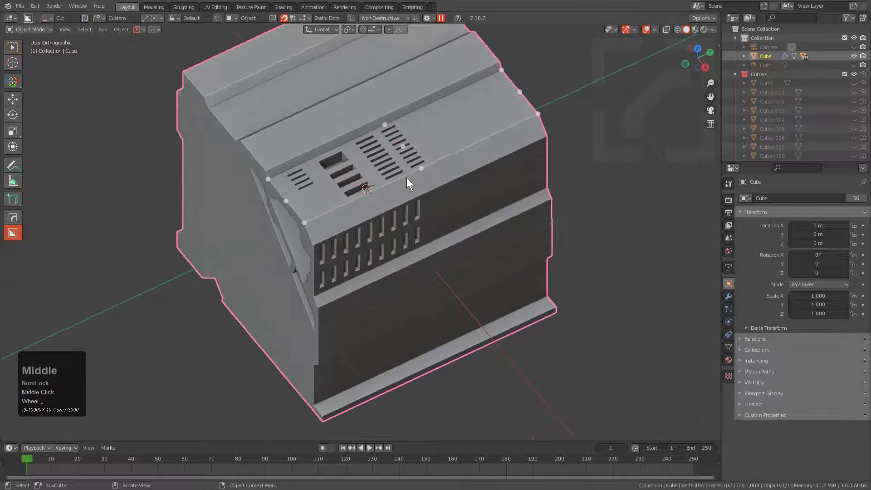
key("alt+x")
left_click(294, 217)
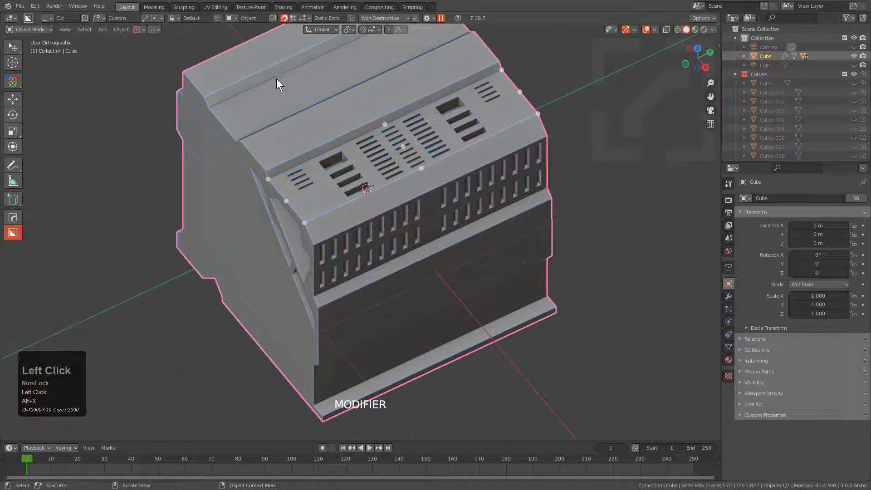
Step: Draw a 32-sided circle from the centre dot of the slotted top face and extract the slots inside it as a cutter
middle_click_drag(407, 144, 398, 202)
scroll(397, 202, "up", 2)
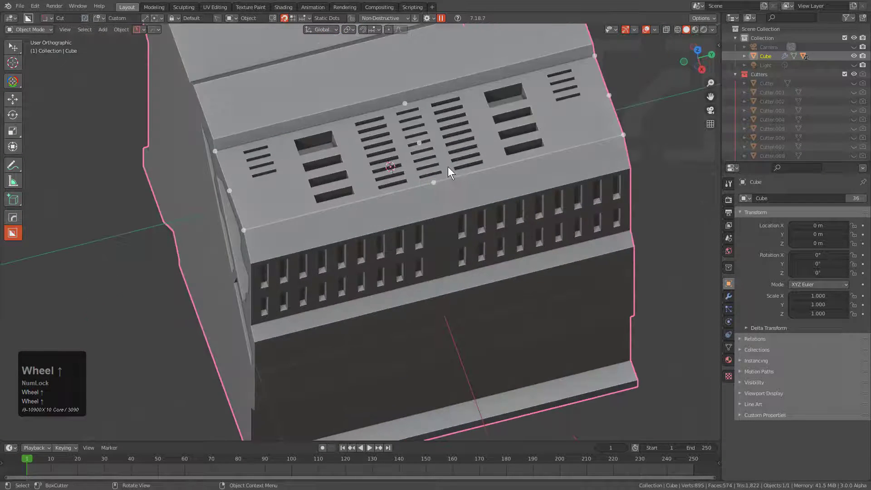
key("d")
left_click(396, 176)
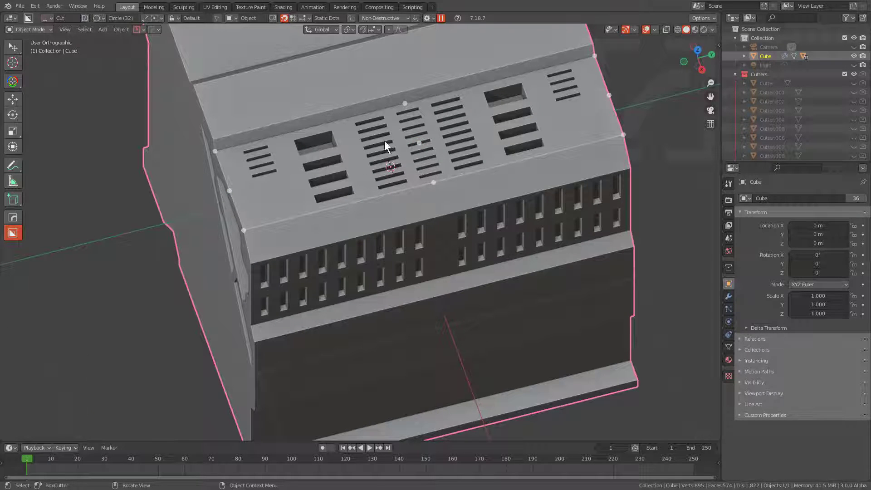
mouse_move(419, 143)
left_mouse_down()
mouse_move(481, 163)
mouse_move(473, 161)
left_mouse_up()
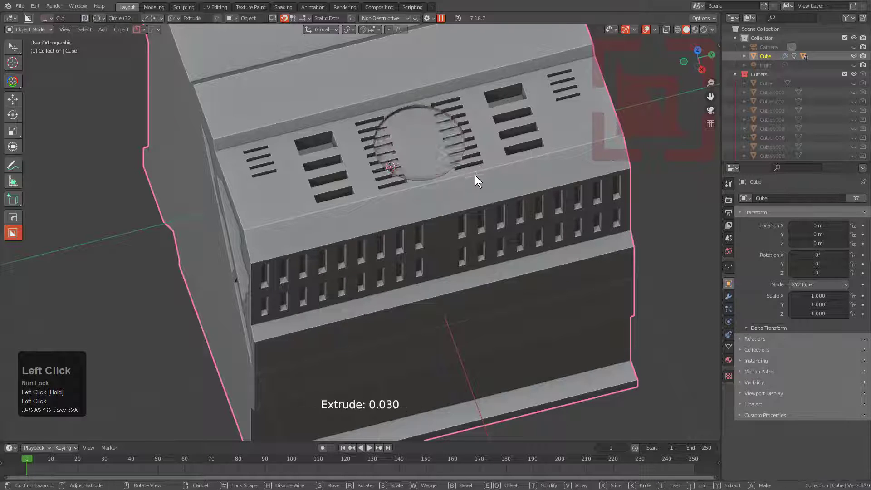
key("y")
left_click(474, 181)
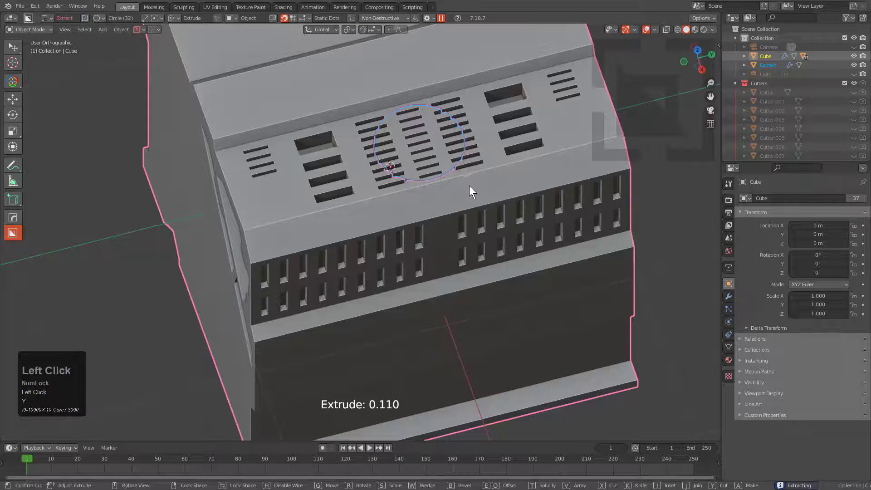
Step: Cut the extracted circular vent into the lower front panel from its centre dot, locking the shape with an extrusion of about 0.131
middle_click_drag(419, 252, 464, 207)
middle_click_drag(271, 269, 267, 205, "shift")
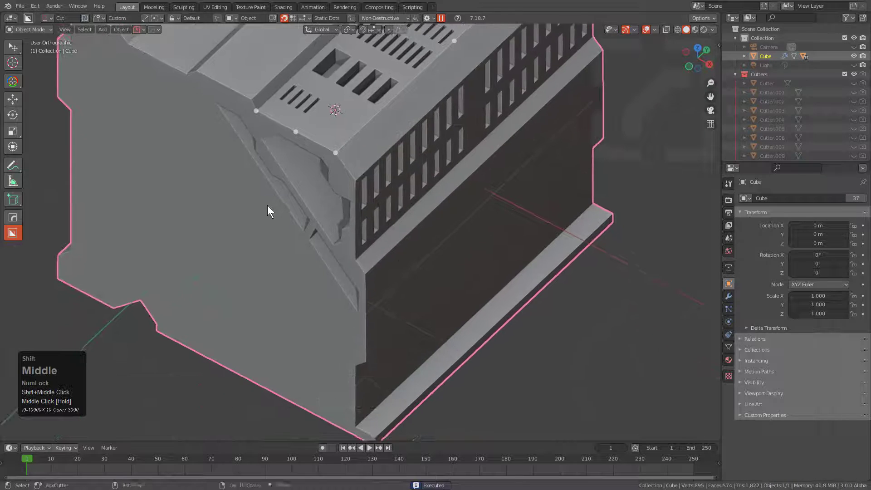
middle_click_drag(398, 257, 360, 225)
middle_click_drag(442, 214, 452, 175)
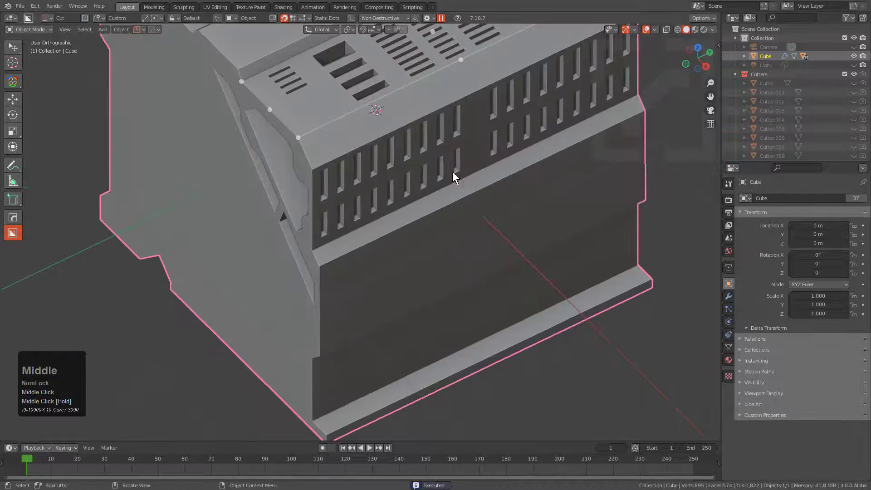
middle_click_drag(432, 145, 440, 202)
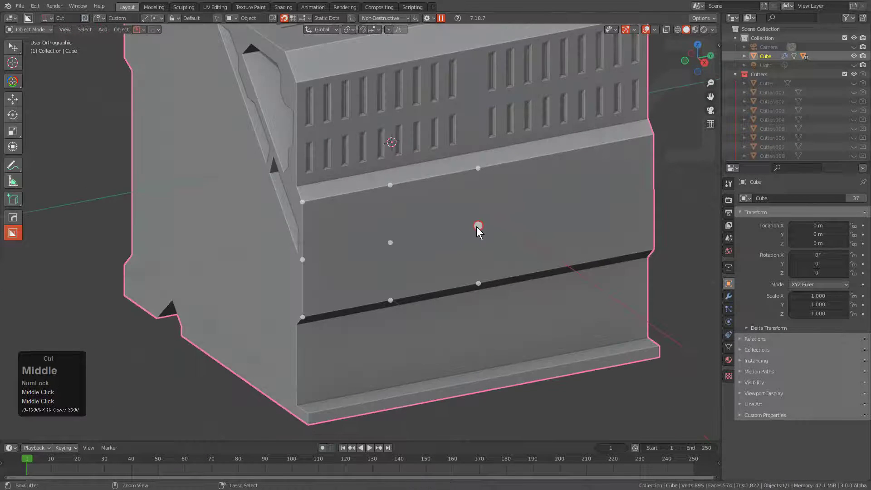
mouse_move(478, 227)
left_mouse_down()
mouse_move(531, 242)
mouse_move(520, 234)
left_mouse_up()
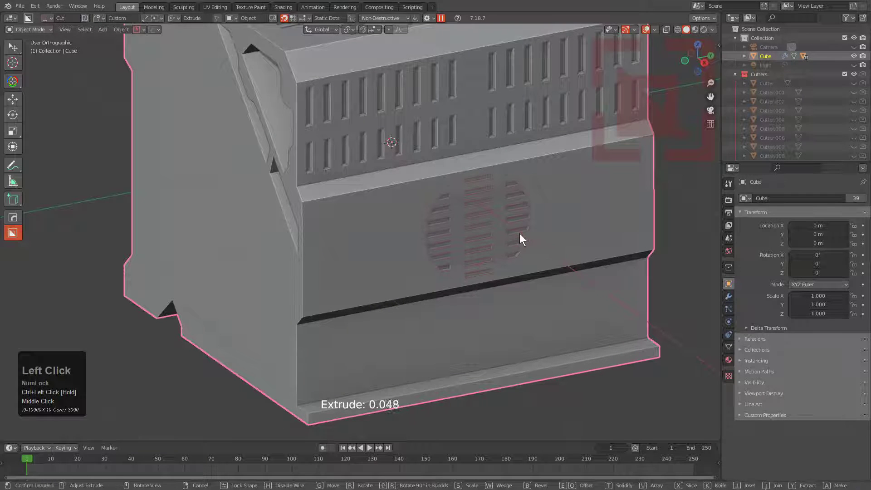
key("Tab")
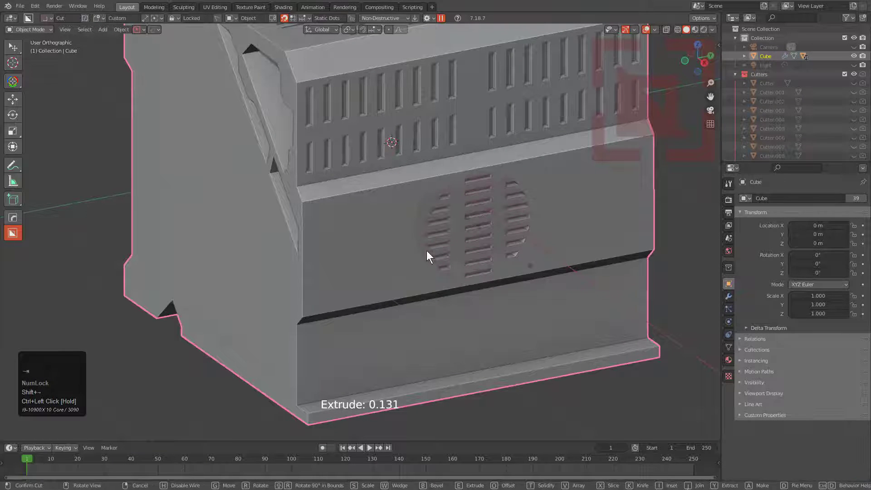
left_click(490, 188)
middle_click_drag(467, 198, 409, 221)
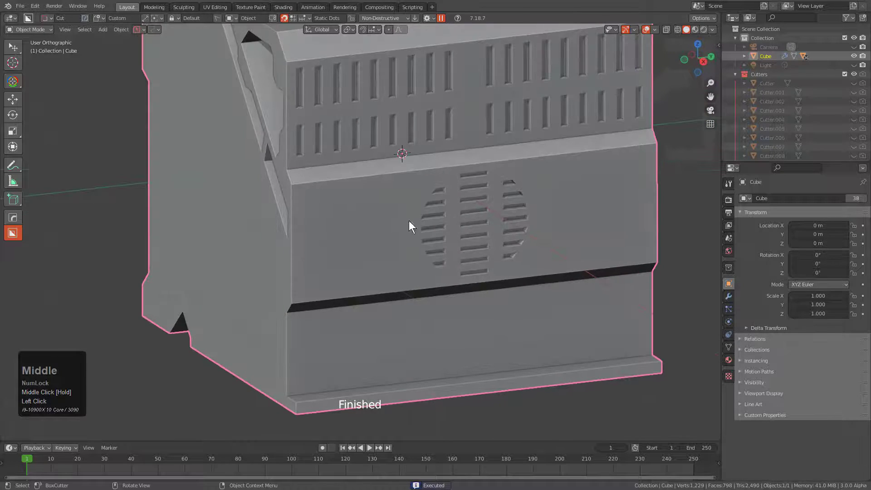
left_click_drag(354, 208, 376, 215)
key("Tab")
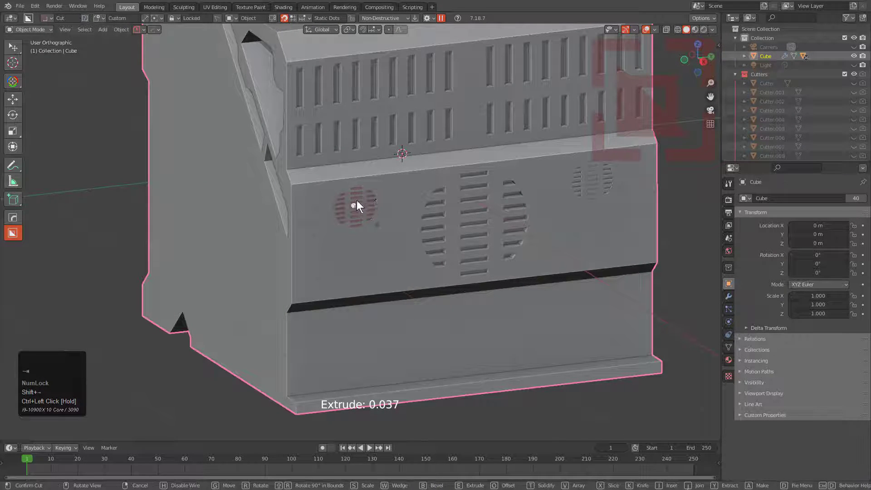
key("Escape")
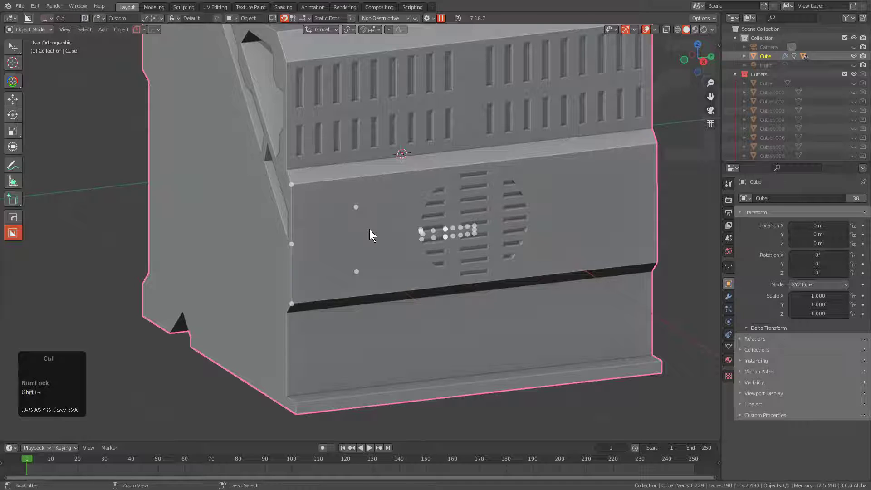
Step: Cut a small circular vent at the upper dot beside the central vent, and repeat it on the dot directly below
mouse_move(357, 205)
left_mouse_down()
mouse_move(381, 211)
mouse_move(373, 205)
left_mouse_up()
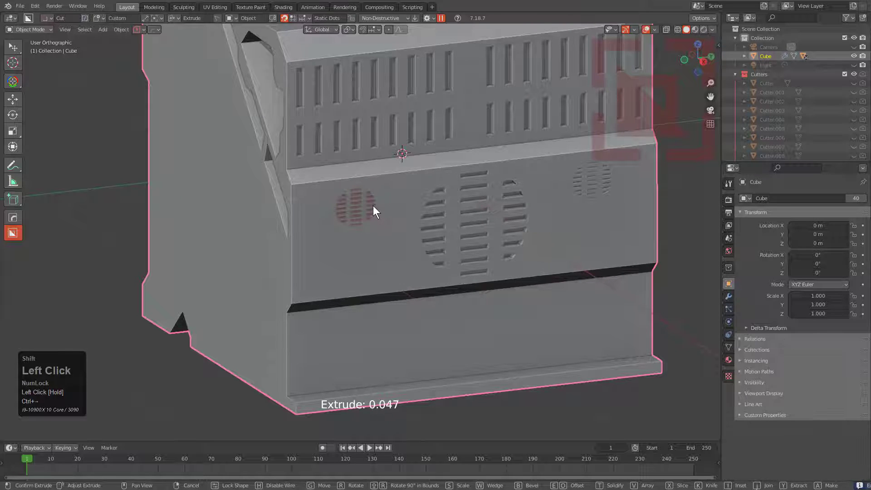
left_click(373, 188)
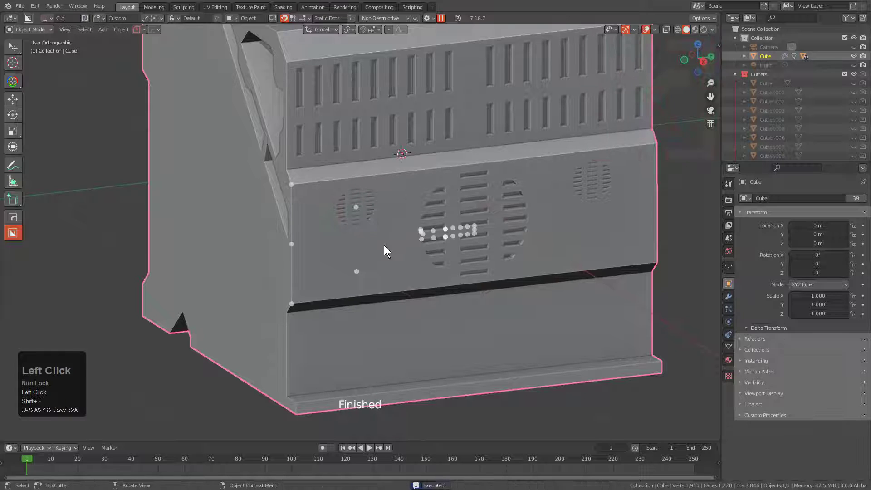
double_click(357, 271)
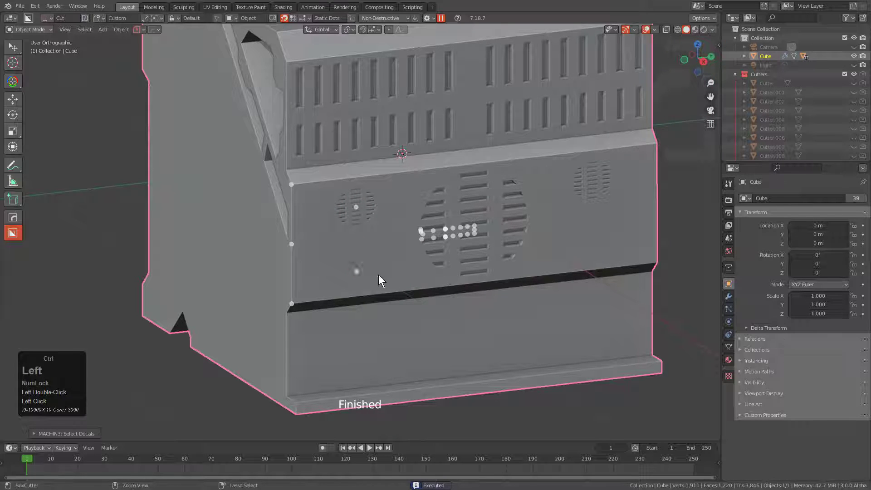
left_click(358, 271)
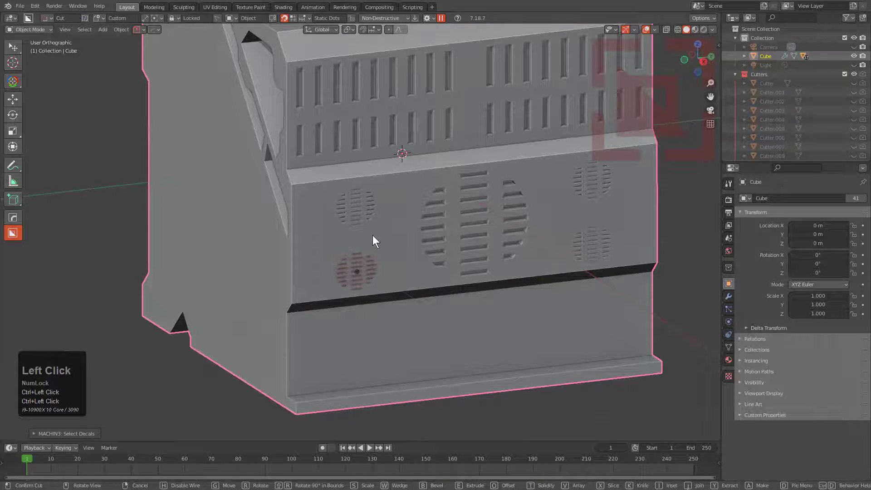
left_click(333, 277)
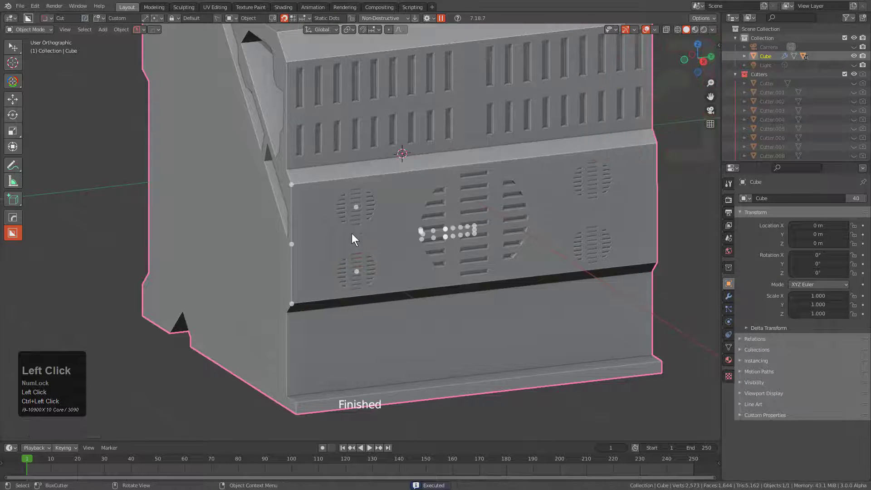
middle_click_drag(352, 233, 383, 210)
scroll(413, 215, "down", 1)
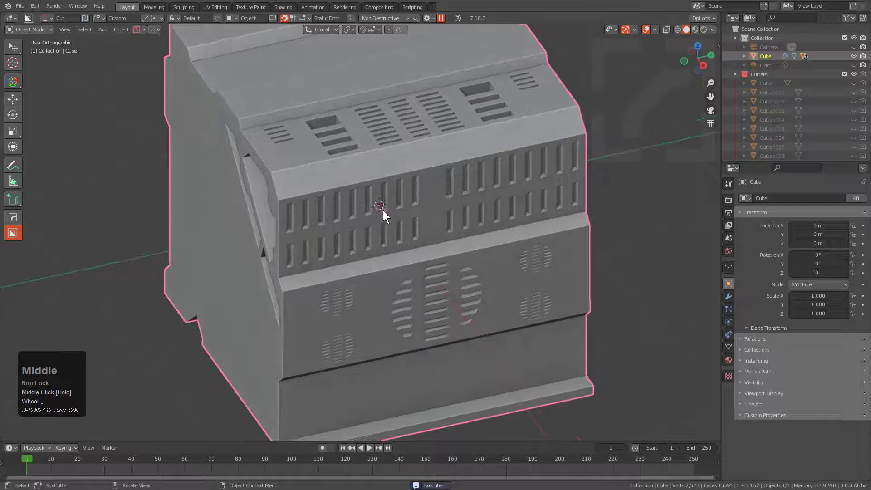
scroll(375, 202, "down", 1)
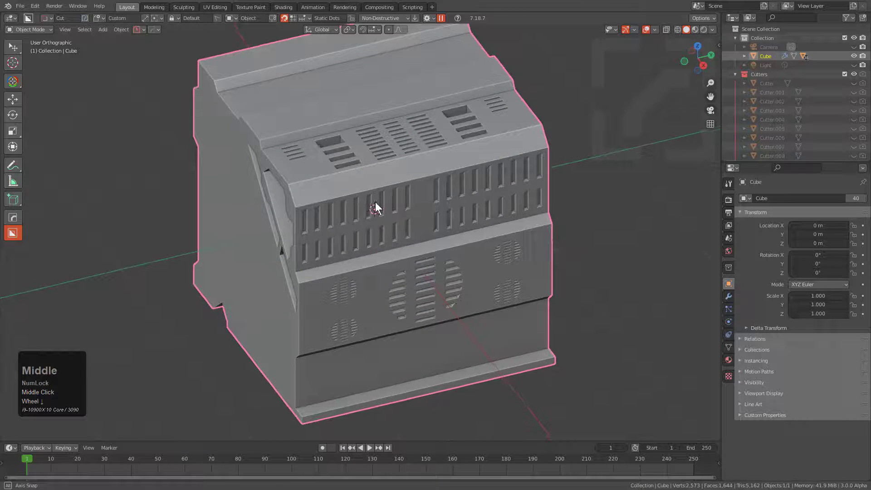
Step: Switch BoxCutter's dot snapping from static dots to regular dots by disabling the static dot option
left_click(301, 20)
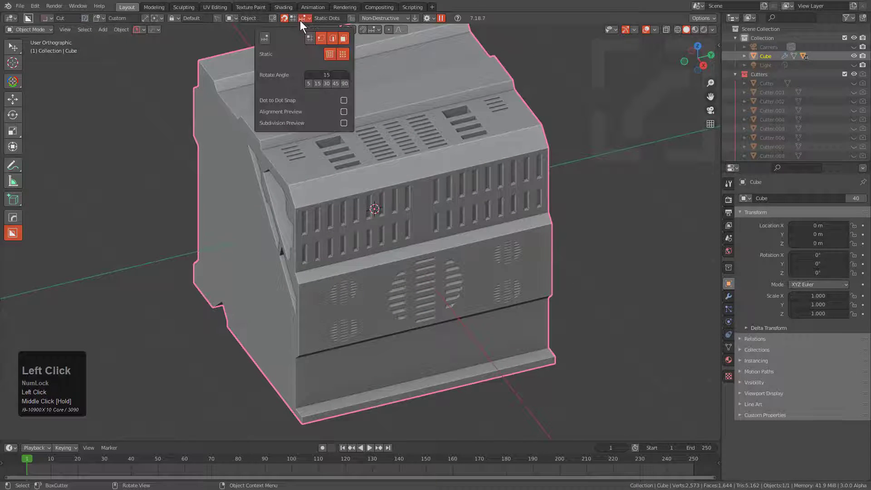
left_click(327, 58)
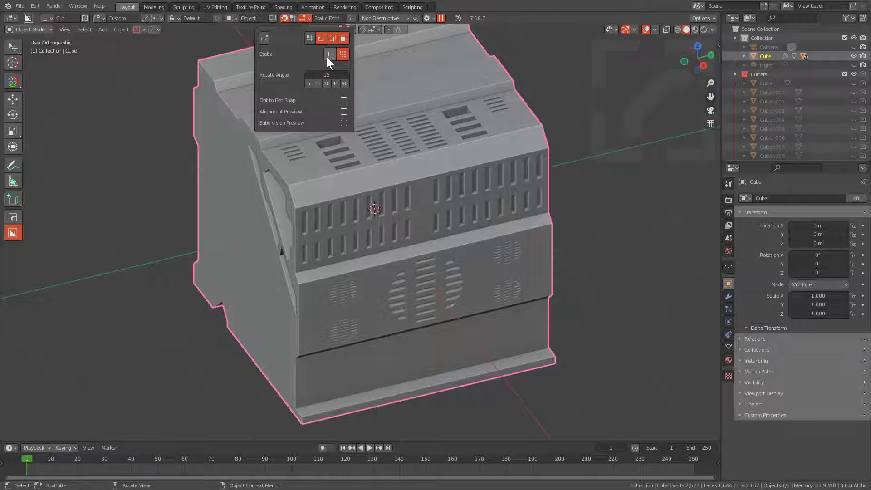
left_click(327, 57)
middle_click_drag(454, 161, 333, 57)
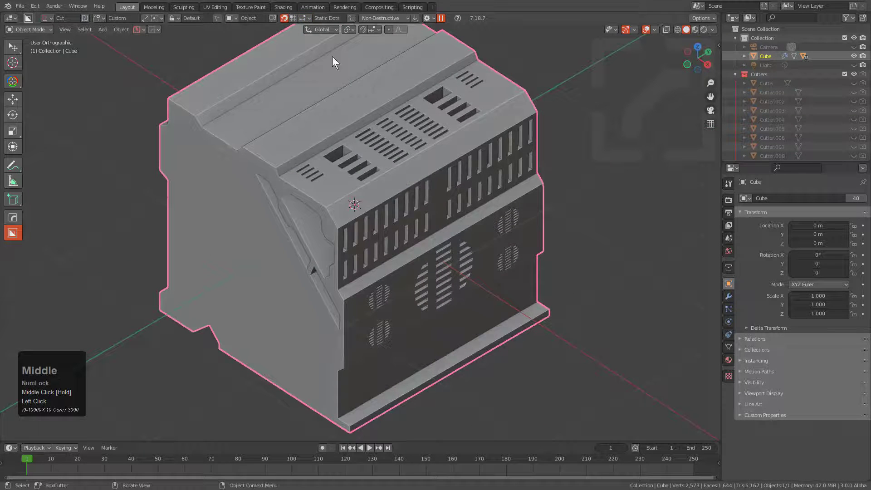
left_click(299, 18)
left_click(344, 58)
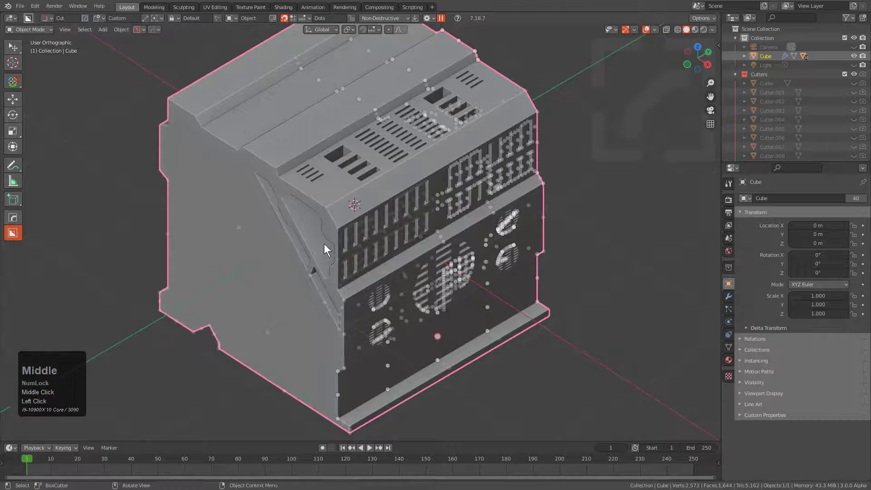
Step: Change the cutter shape from Custom to Box for cutting at the side edge of the top strips
middle_click_drag(324, 244, 343, 253)
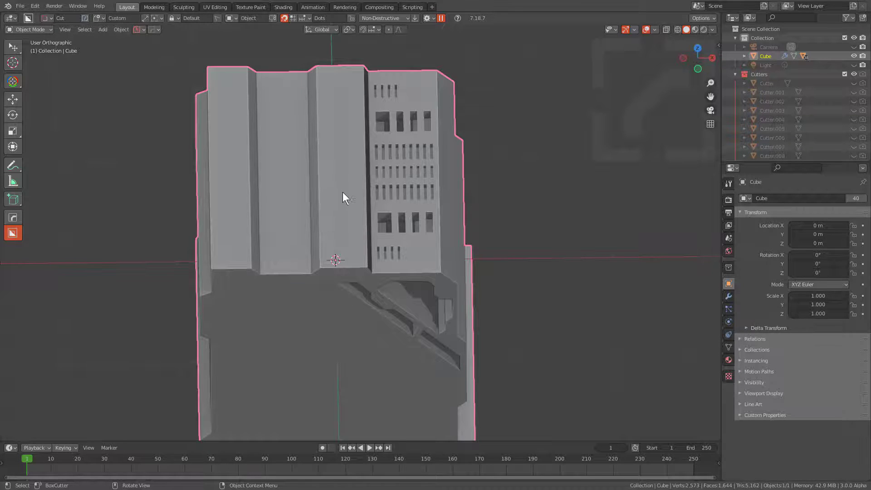
scroll(308, 202, "up", 4)
mouse_move(342, 192)
middle_mouse_down()
mouse_move(308, 202)
mouse_move(359, 212)
mouse_move(341, 191)
middle_mouse_up()
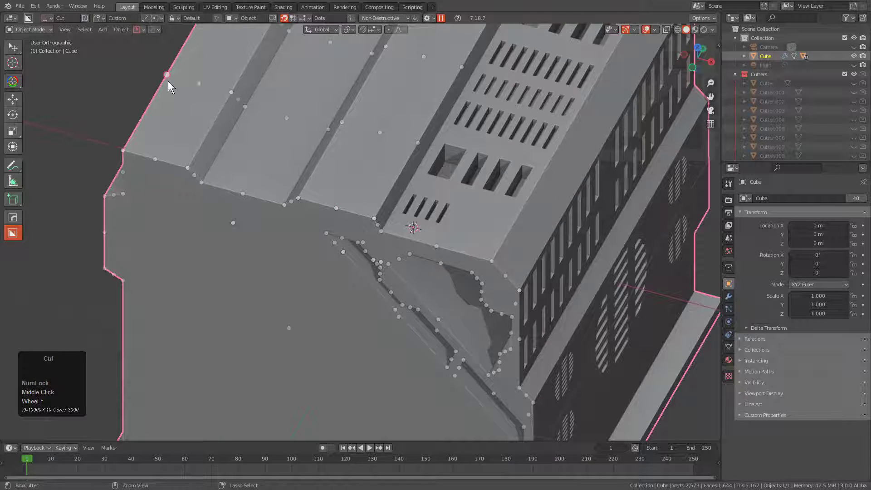
left_click(342, 205, "ctrl")
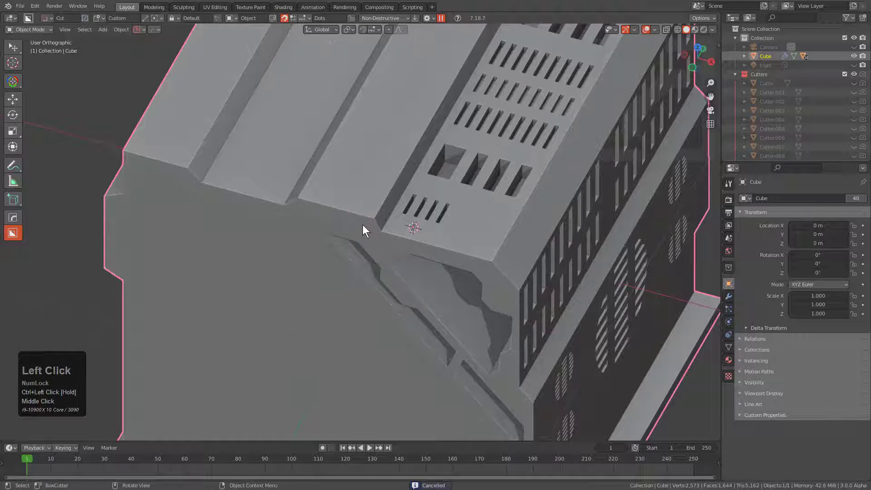
left_click(343, 210)
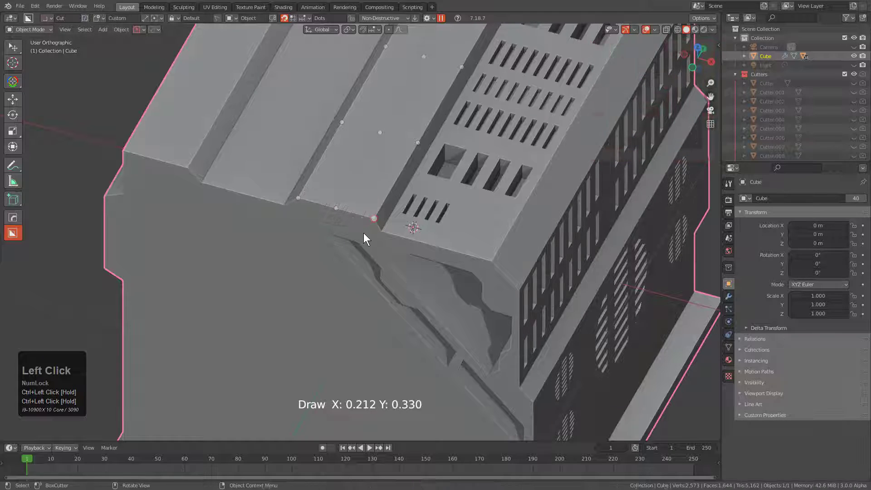
key("d")
left_click(340, 212)
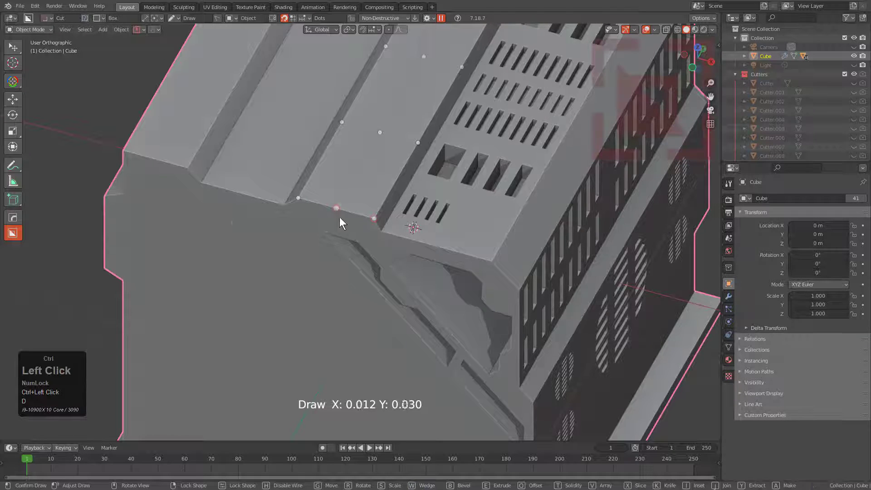
Step: Cut a shallow box notch from the edge midpoint dot of the strip beside the vented face, extruded about 0.046 with chamfered corners about 0.039 wide
left_click(344, 261)
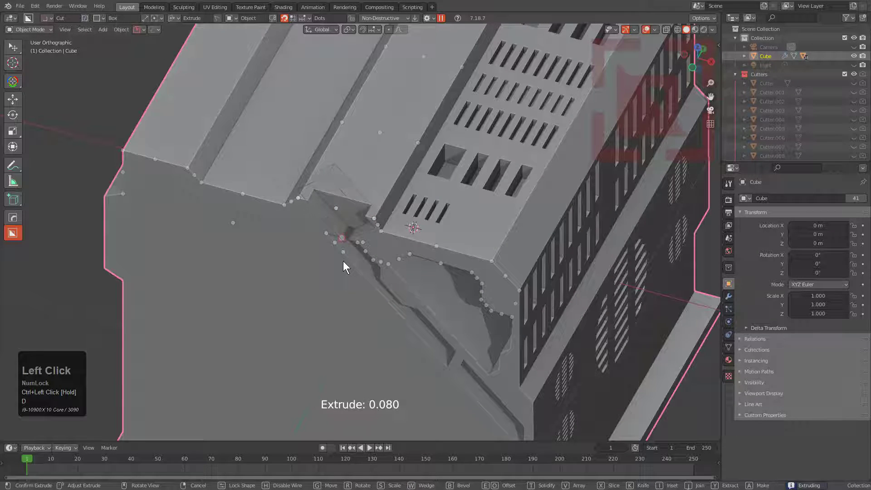
right_click(352, 240)
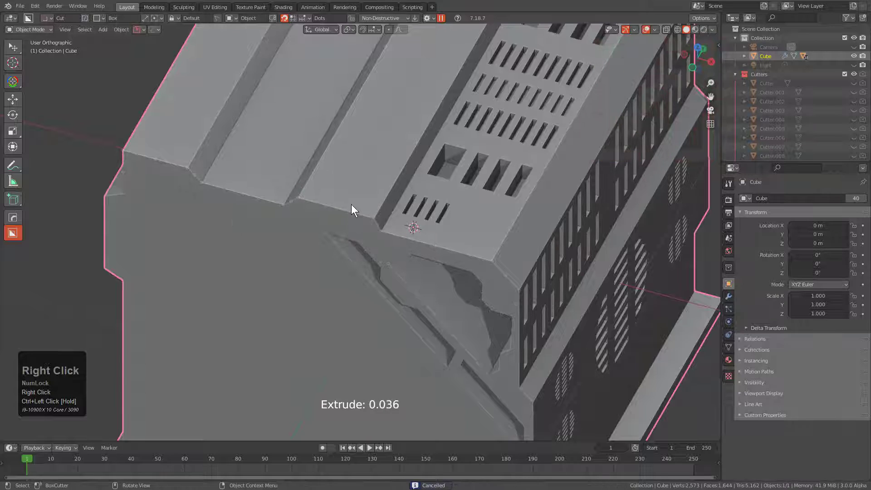
key("shift+v")
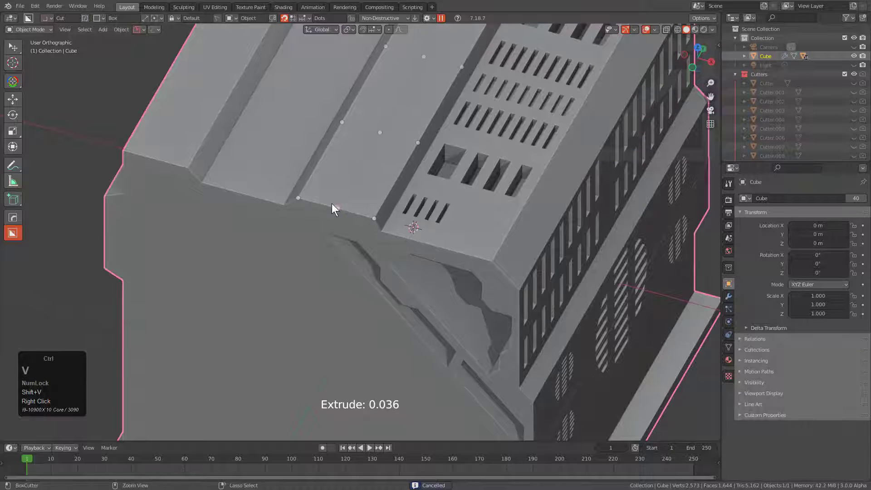
left_click(337, 205, "ctrl")
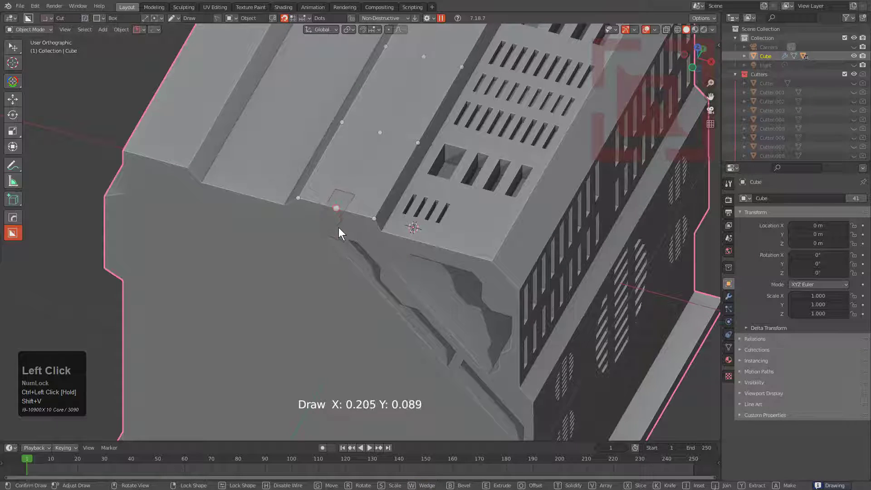
left_click(356, 245)
key("b")
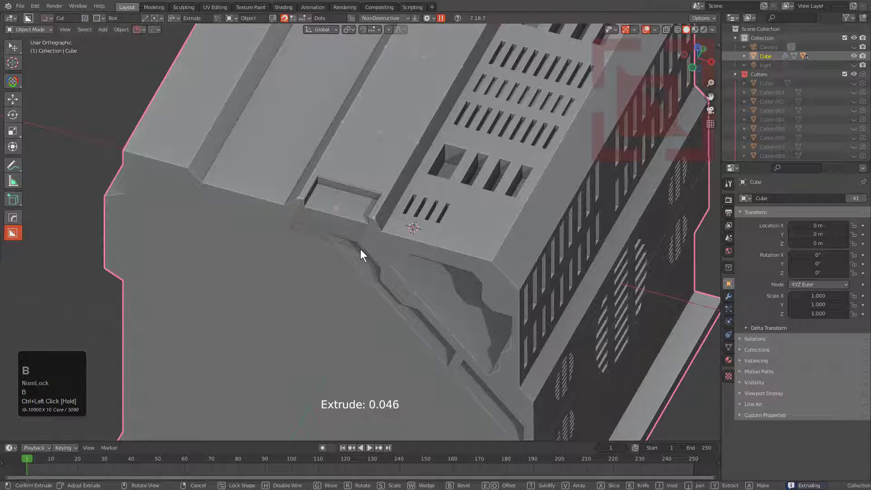
scroll(362, 250, "down", 3)
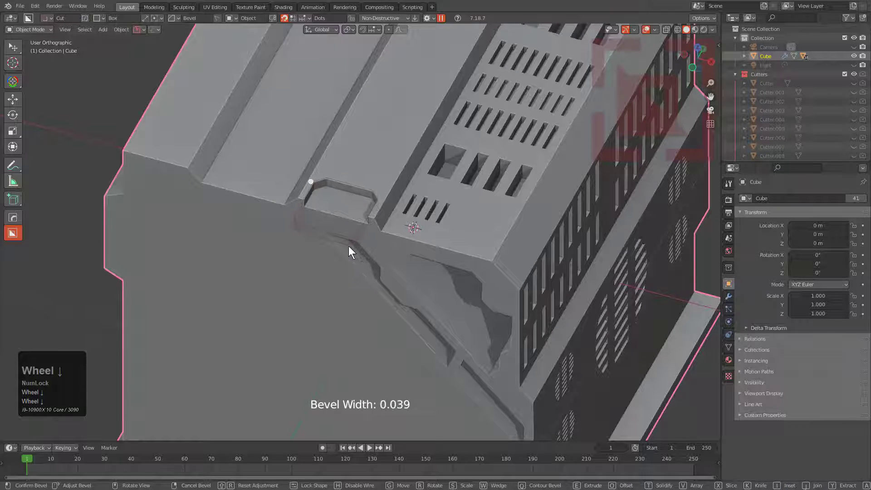
left_click(317, 205)
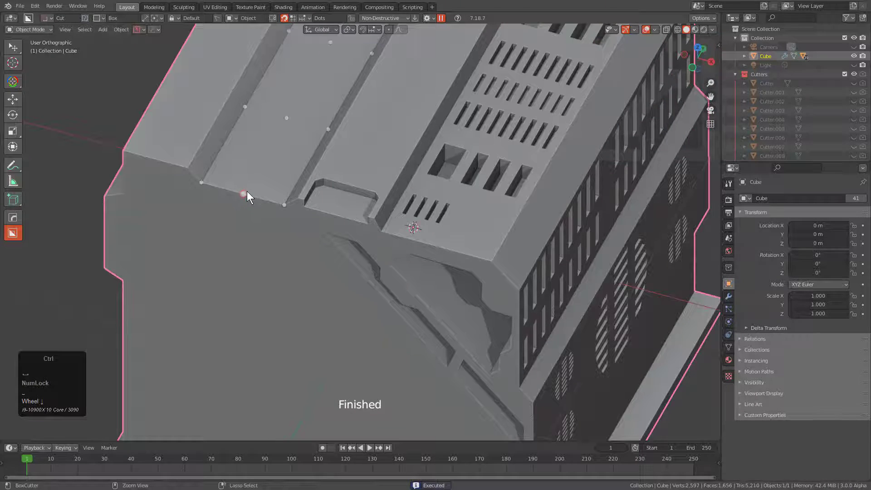
Step: Cut box recesses from the edge midpoint dots of the other two top strips, running down the full side face
mouse_move(245, 192)
left_mouse_down("ctrl")
mouse_move(275, 211)
mouse_move(272, 222)
left_mouse_up("ctrl")
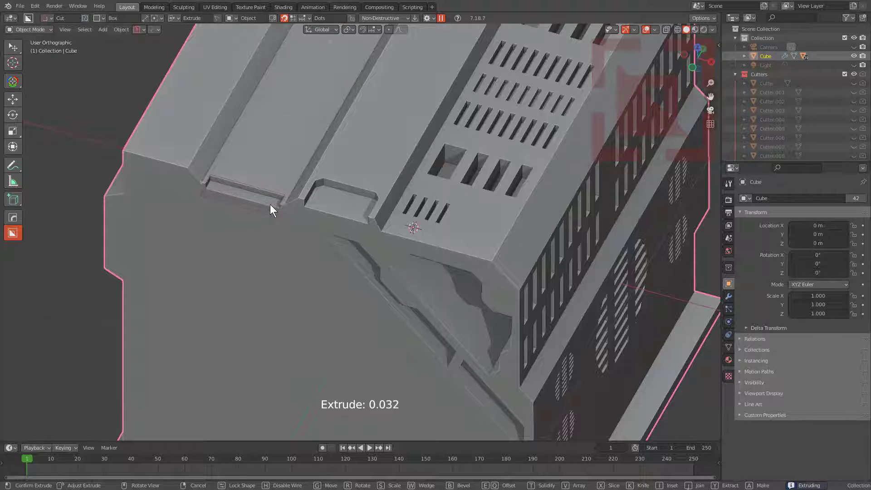
left_click(267, 193)
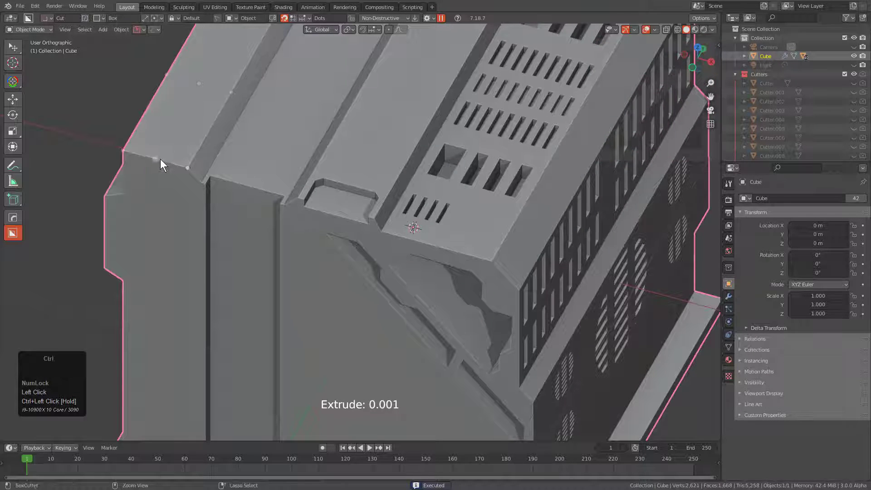
left_click_drag(158, 160, 178, 171, "ctrl")
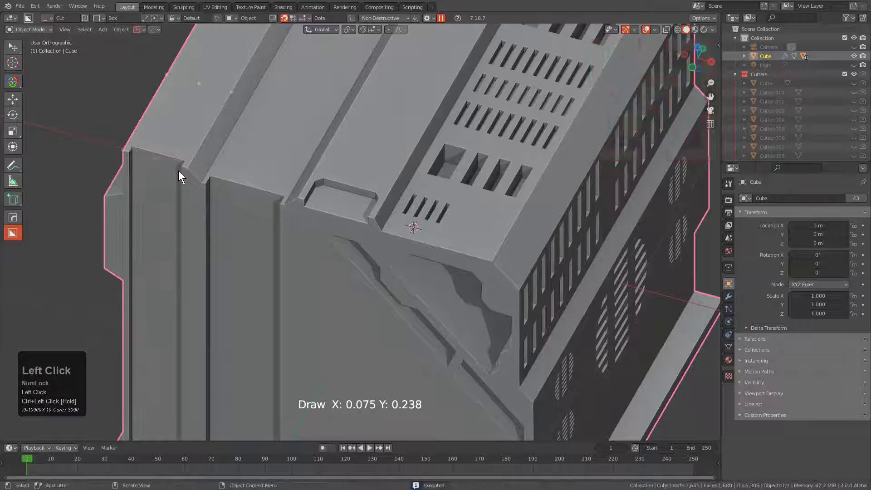
Step: Cut a long box groove from the midpoint dot of the narrow slope between the two rear top strips, extruded about 0.066
scroll(206, 162, "down", 2)
scroll(264, 175, "down", 2)
scroll(251, 163, "up", 4)
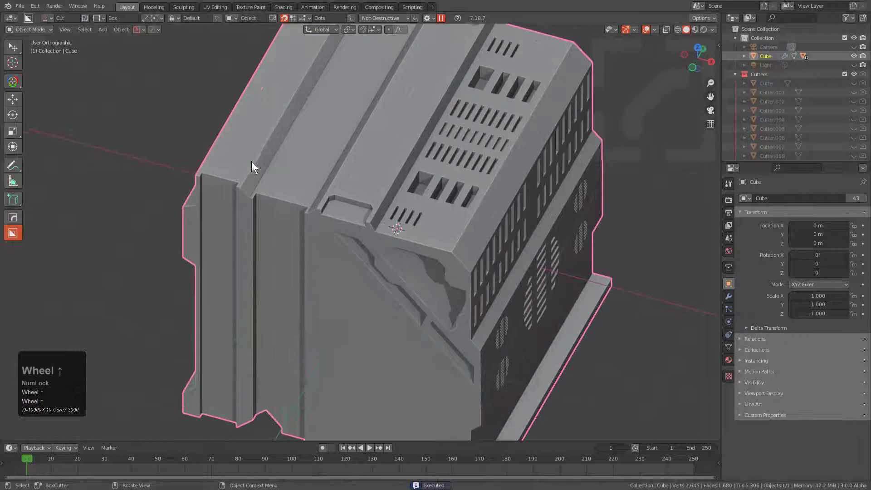
mouse_move(251, 163)
middle_mouse_down("shift")
mouse_move(248, 190)
mouse_move(270, 201)
middle_mouse_up("shift")
scroll(270, 200, "up", 1)
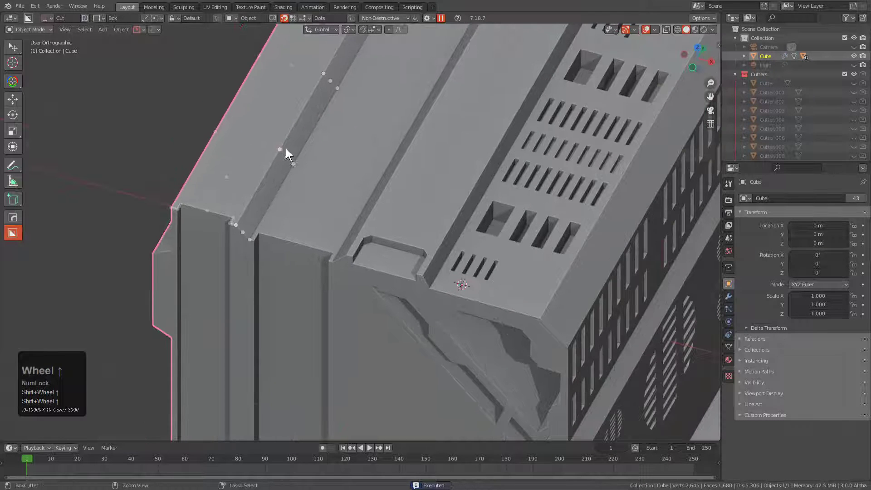
mouse_move(285, 157)
left_mouse_down("ctrl")
mouse_move(270, 190)
mouse_move(281, 177)
mouse_move(278, 198)
mouse_move(250, 229)
left_mouse_up("ctrl")
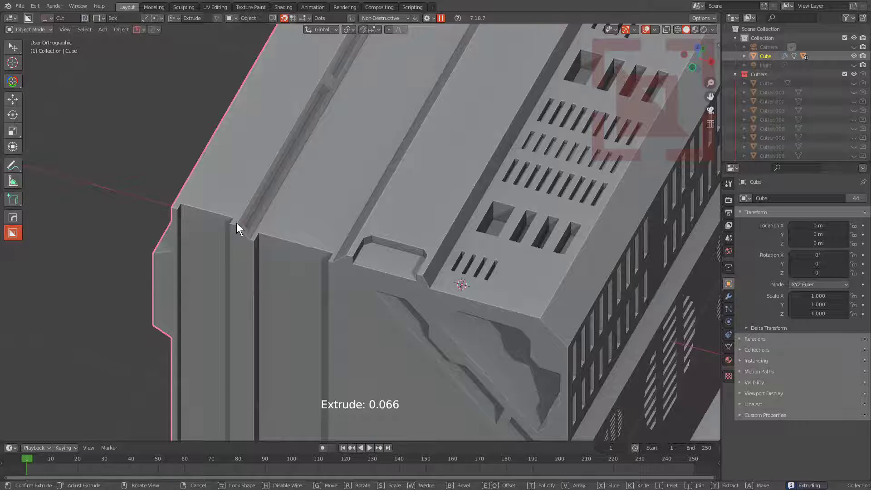
left_click(236, 223)
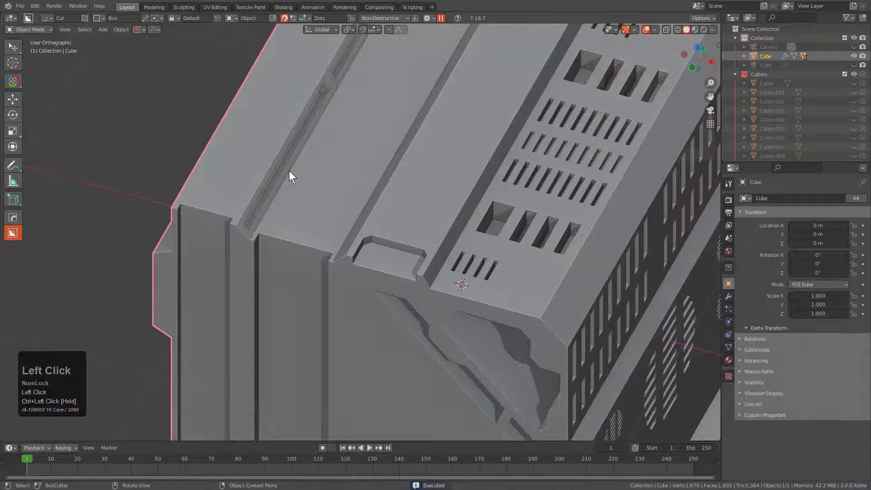
Step: Switch dot snapping back to static dots and undo the last groove cut
middle_click_drag(289, 170, 243, 200)
left_click(305, 19)
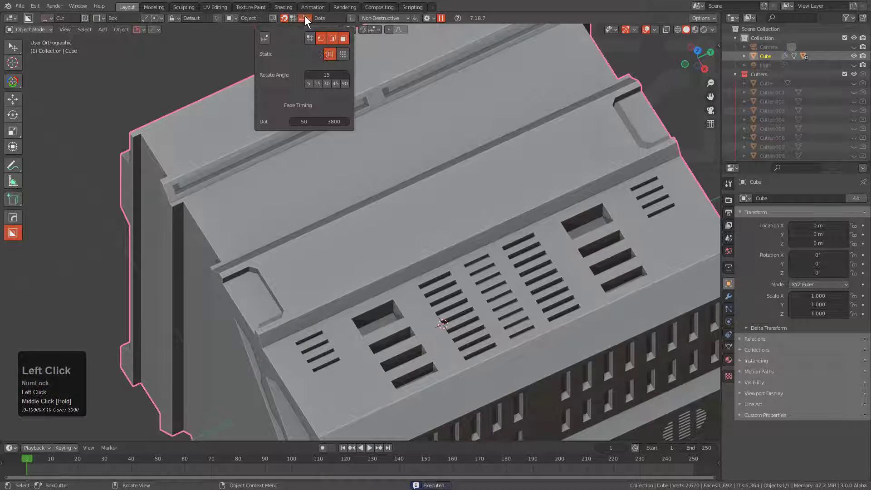
left_click(340, 53)
key("ctrl+z")
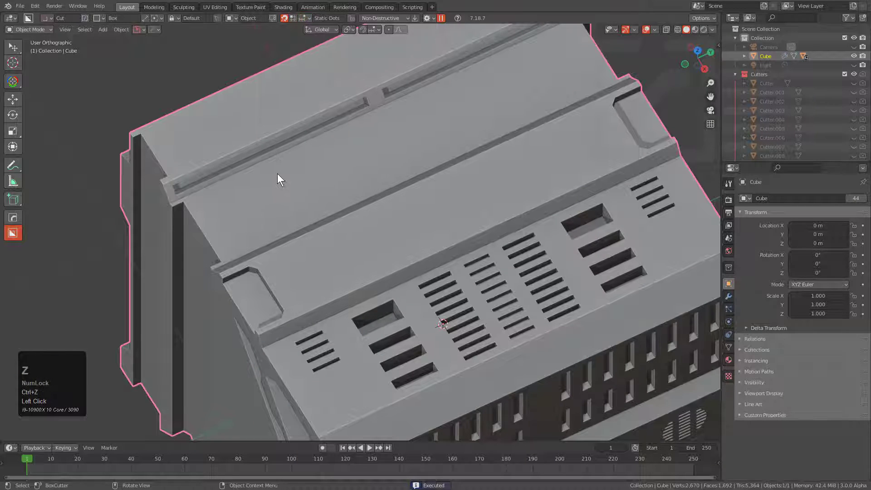
Step: Cut a long box groove along the narrow slope between the rear top strips from its static dot, extruded about 0.031
middle_click_drag(277, 174, 288, 168)
middle_click_drag(288, 169, 307, 203, "shift")
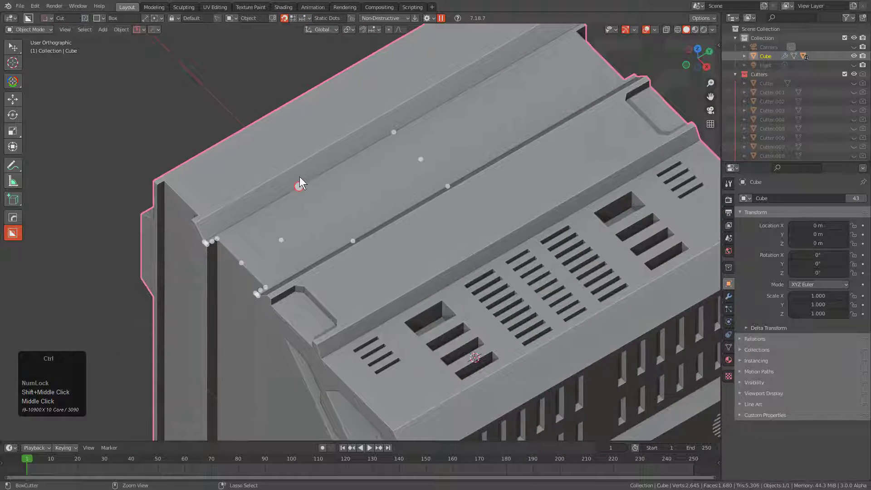
mouse_move(299, 173)
left_mouse_down()
mouse_move(396, 128)
mouse_move(382, 131)
left_mouse_up()
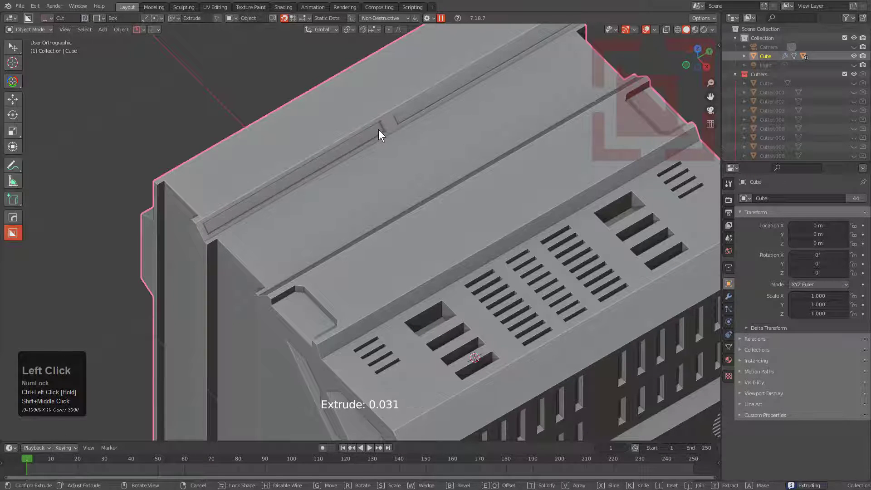
left_click(371, 131)
Step: Cut a wedge box into the upper edge of the grooved slope, partway along its length
middle_click_drag(346, 149, 355, 179)
middle_click_drag(332, 209, 308, 213)
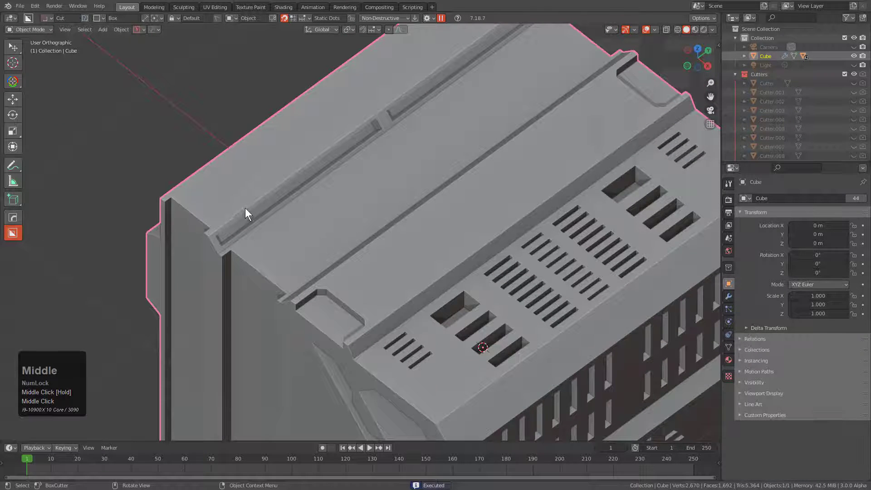
mouse_move(245, 208)
left_mouse_down()
mouse_move(337, 154)
mouse_move(338, 169)
left_mouse_up()
key("w")
Step: Cut a short box slot along the same edge between the wedge and the mirror centre, with the wedge option switched off
middle_click_drag(366, 192, 387, 238)
scroll(312, 228, "up", 2)
scroll(306, 224, "up", 1)
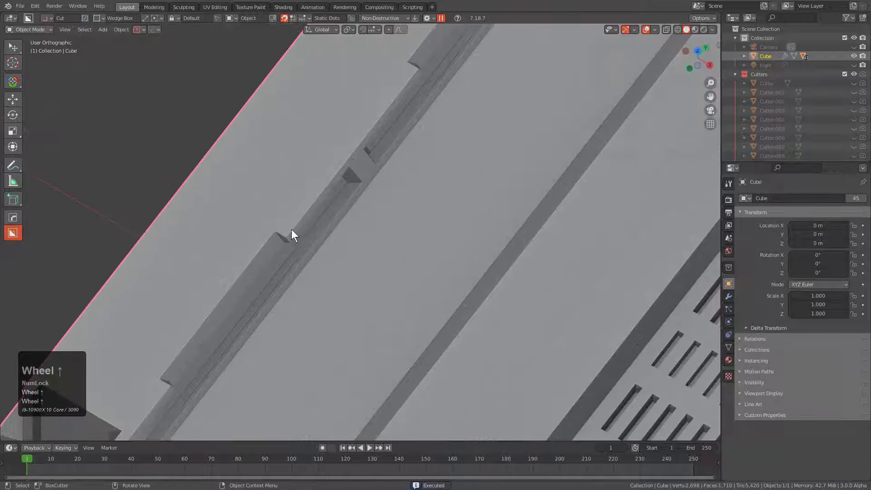
mouse_move(278, 225)
left_mouse_down()
mouse_move(335, 168)
mouse_move(336, 181)
mouse_move(455, 151)
mouse_move(453, 190)
left_mouse_up()
key("w")
Step: Cut a centred box outline across the grooved slope, extruded about 0.089, with bevel width about 0.029 and solidify thickness about -0.004
left_click(303, 175)
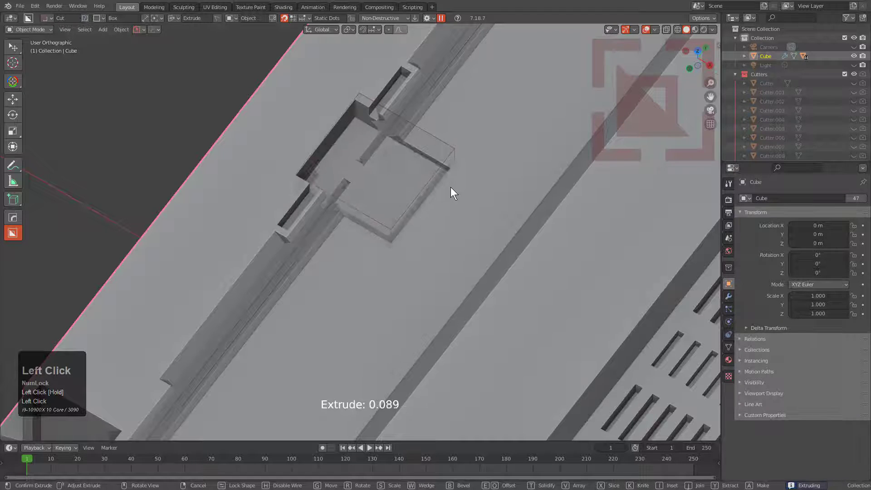
key("b")
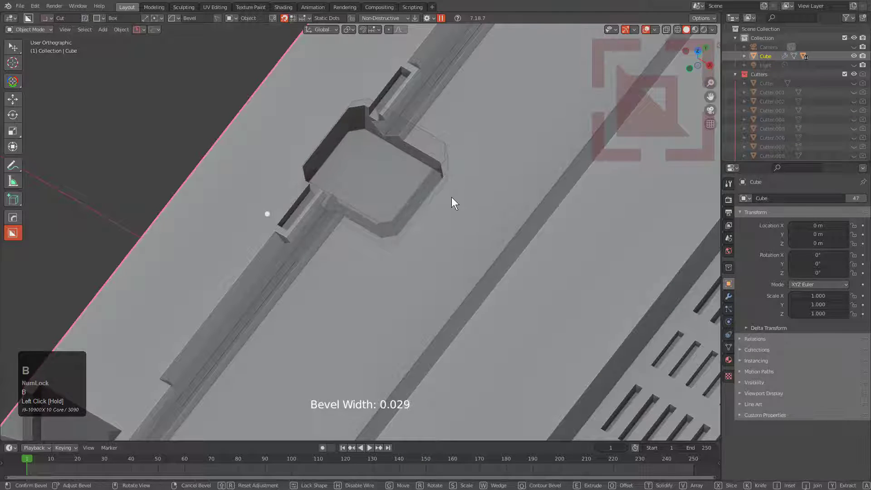
key("t")
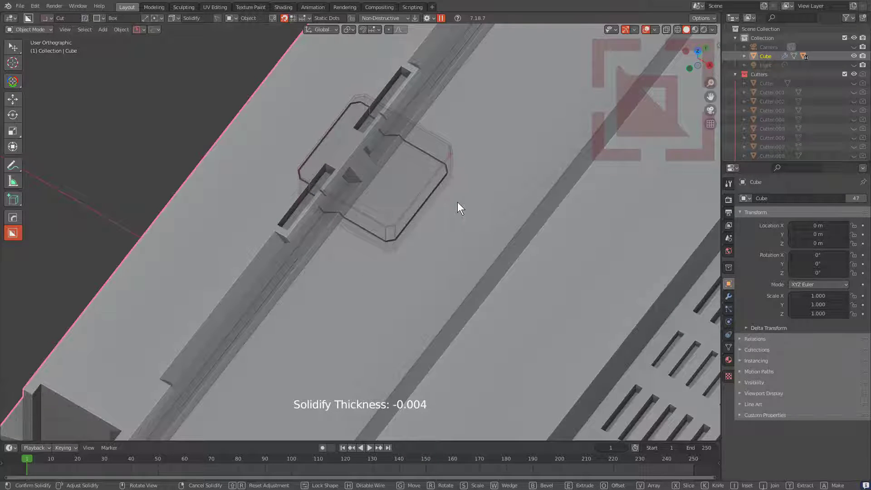
left_click(457, 202)
left_click(427, 181)
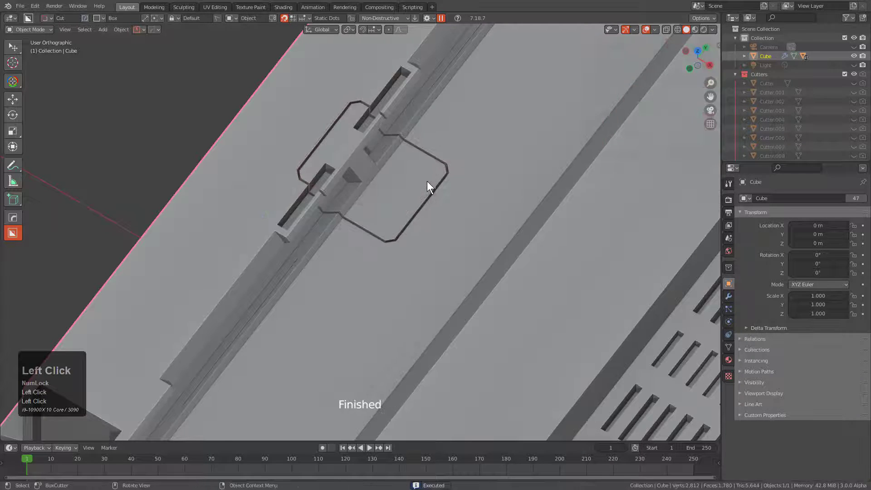
scroll(411, 188, "down", 5)
middle_click_drag(410, 189, 308, 207)
scroll(313, 209, "up", 2)
scroll(313, 209, "up", 2)
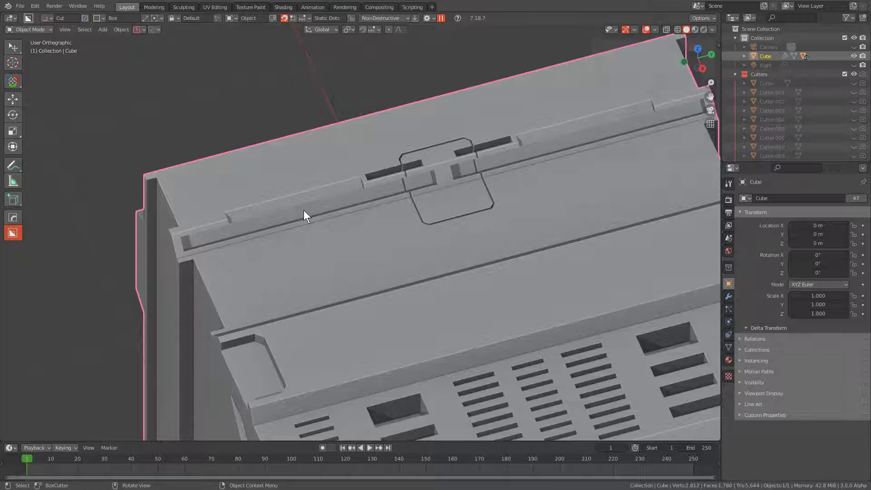
middle_click_drag(306, 182, 308, 182)
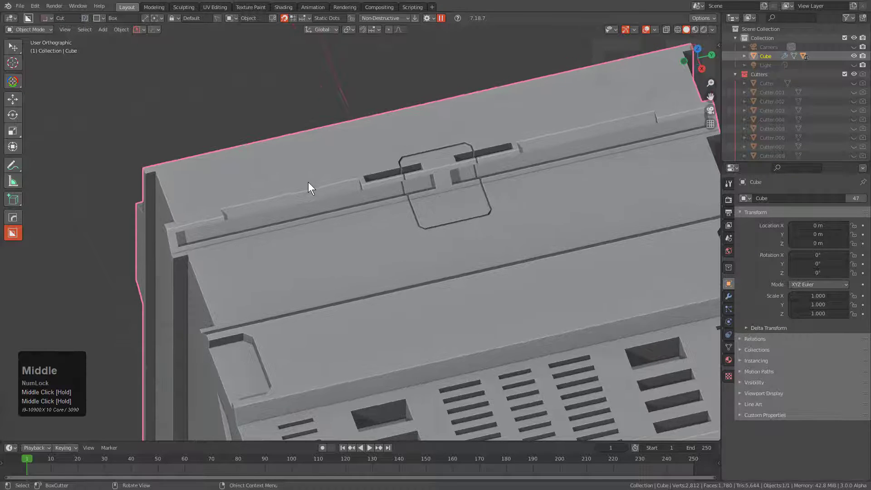
Step: Extract the surface details of the grooved slope as a custom cutter, using a box across it extruded about 0.153
key("d")
left_click(272, 217)
mouse_move(197, 196)
left_mouse_down()
mouse_move(359, 213)
mouse_move(618, 168)
mouse_move(716, 162)
mouse_move(715, 169)
left_mouse_up()
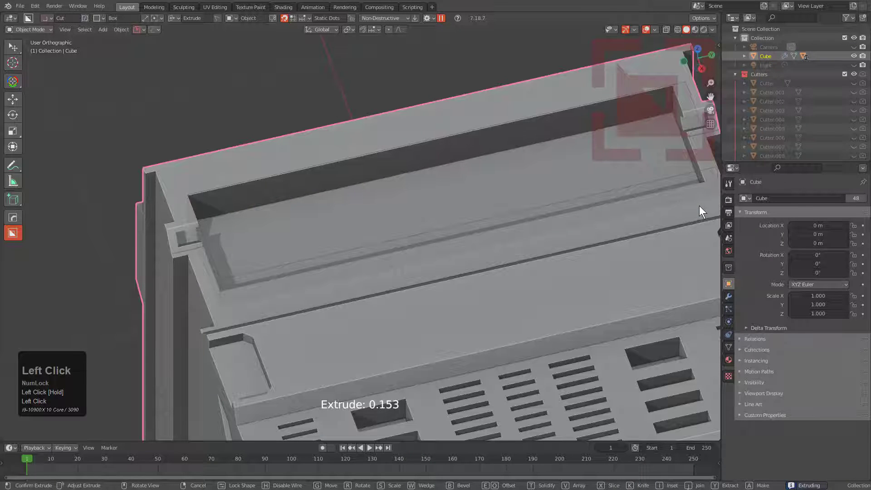
key("y")
left_click(699, 206)
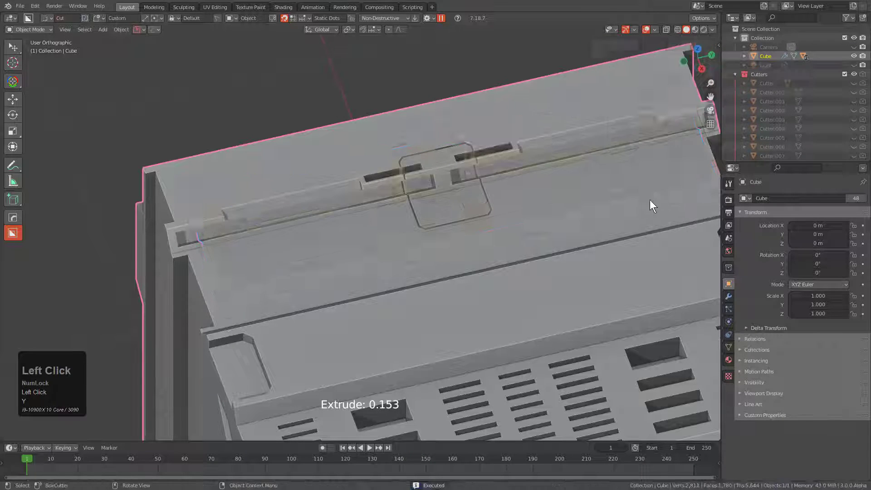
Step: Delete the detailed cube and add a new mesh cube in its place
scroll(447, 265, "down", 3)
middle_click_drag(447, 265, 404, 220)
scroll(444, 238, "down", 3)
key("x")
left_click(425, 240)
key("shift+a")
left_click(408, 220)
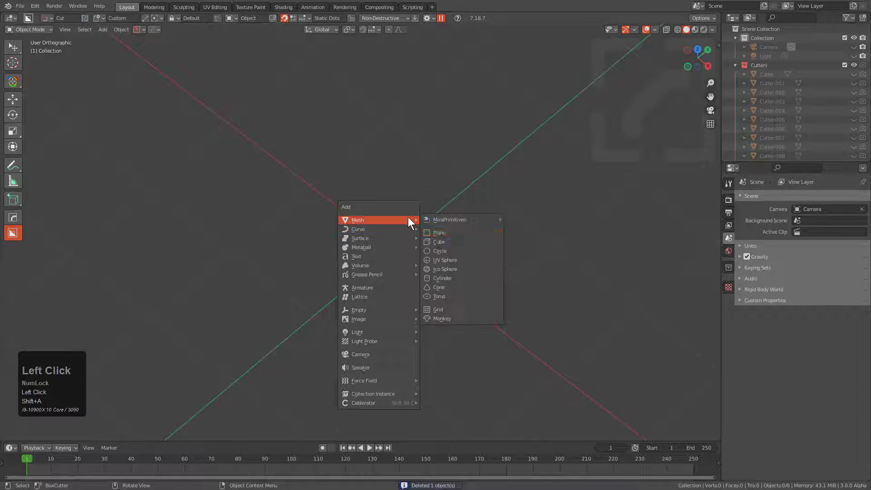
left_click(445, 244)
Step: Connect two opposite corner vertices of the new cube's top face with a diagonal edge
key("Tab")
left_click(293, 190)
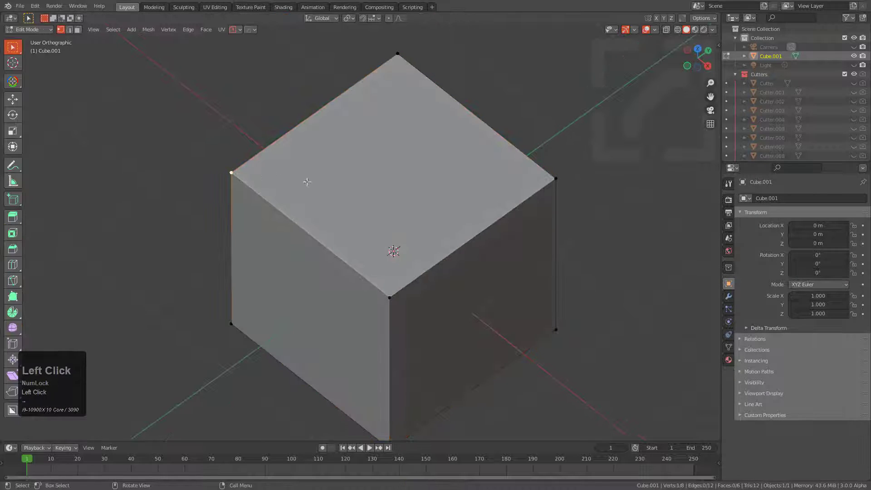
left_click(539, 177, "shift")
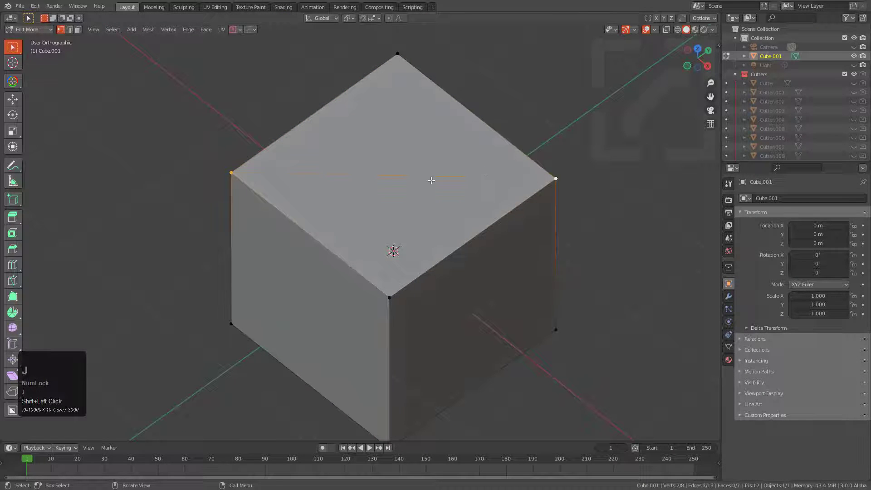
key("Tab")
middle_click_drag(327, 117, 368, 221)
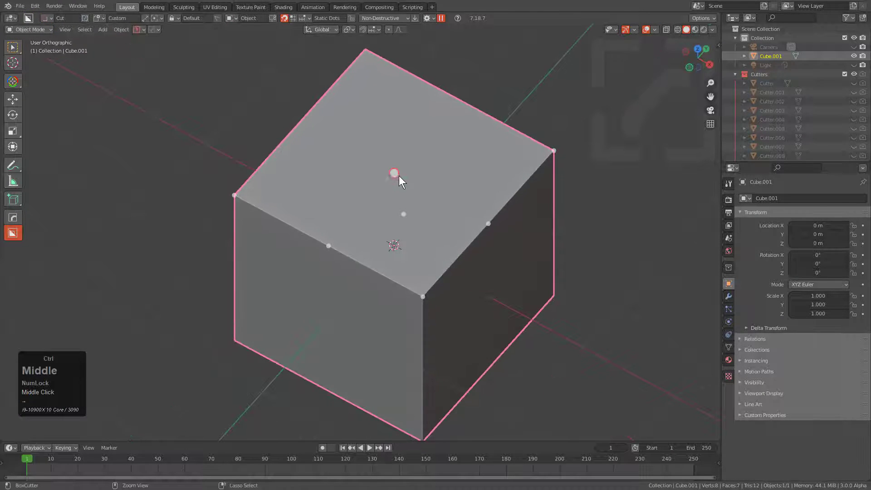
left_click_drag(395, 173, 447, 175)
key("Escape")
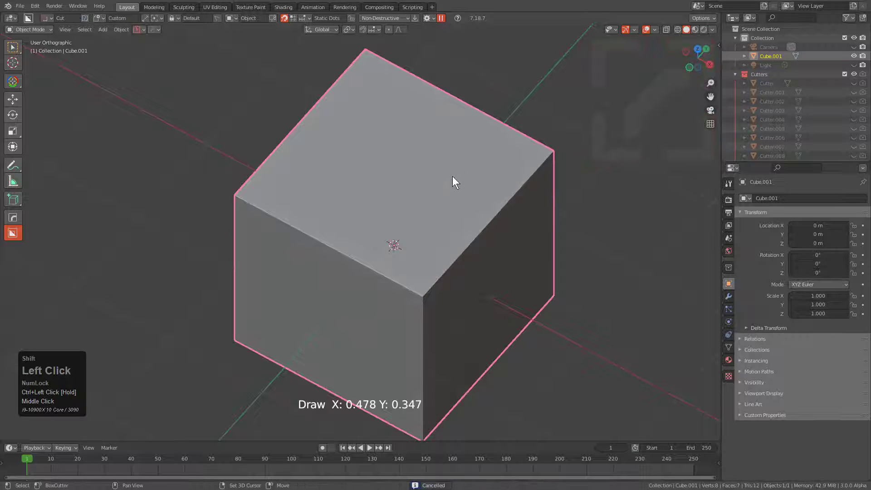
Step: Set the cutter's object orientation method to Nearest Edge
key("v")
left_click(446, 190)
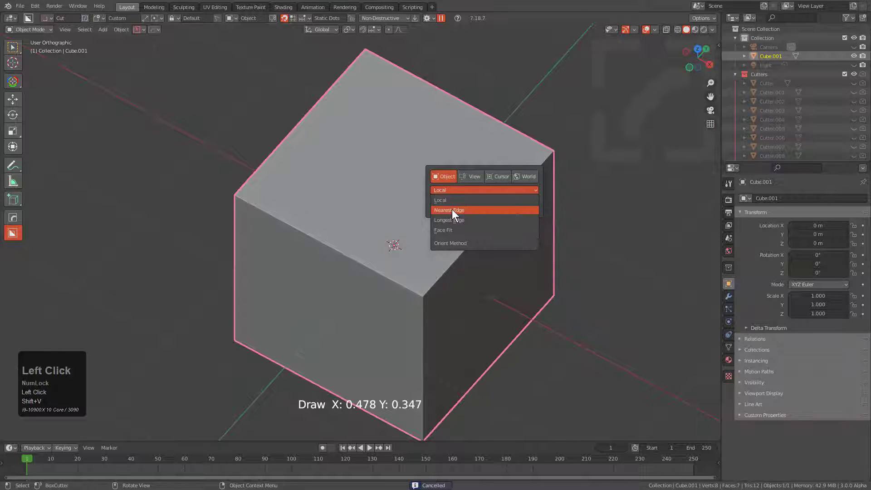
left_click(451, 209)
Step: Cut the extracted custom shape into the top face from the diagonal's midpoint dot, rotated so it runs along the diagonal
key("ctrl")
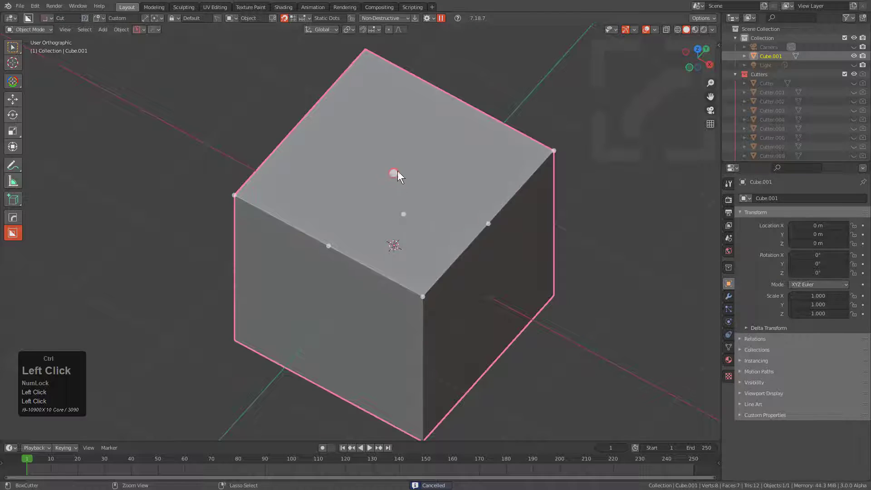
mouse_move(397, 171)
left_mouse_down("ctrl")
mouse_move(440, 167)
mouse_move(468, 184)
mouse_move(458, 205)
mouse_move(420, 205)
mouse_move(454, 266)
mouse_move(416, 197)
mouse_move(428, 207)
mouse_move(423, 189)
mouse_move(435, 204)
mouse_move(421, 184)
left_mouse_up("ctrl")
right_click(421, 184)
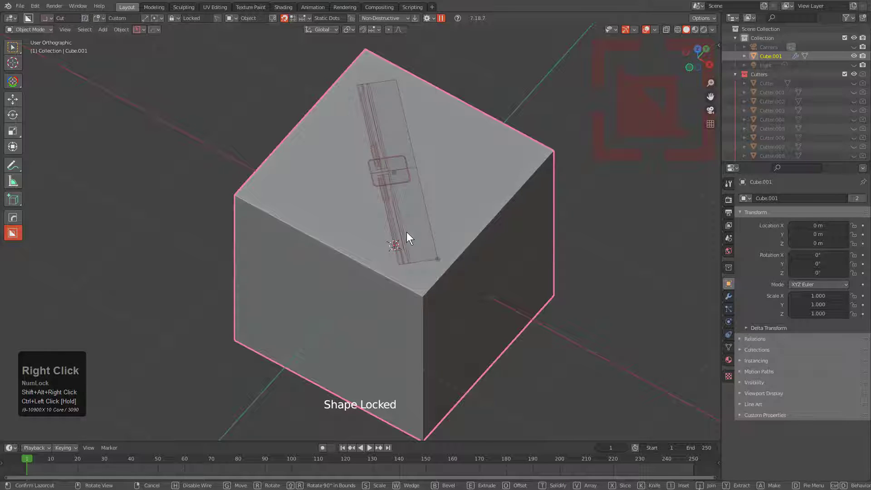
key("r")
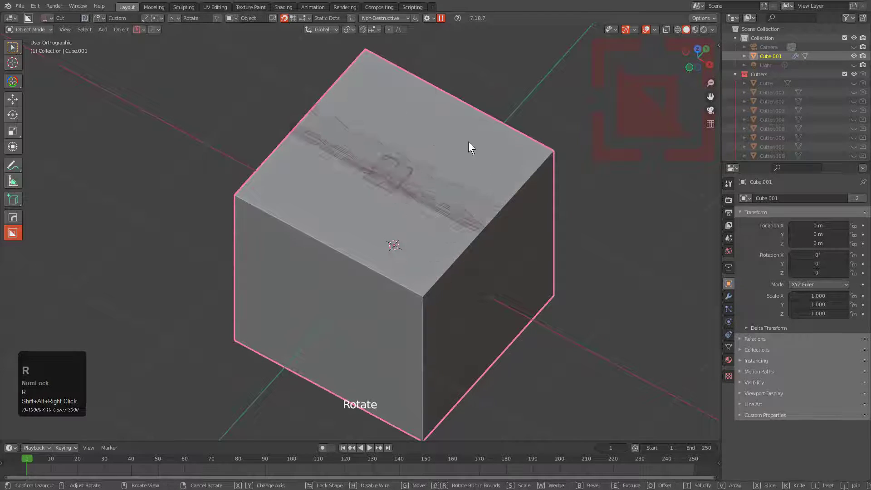
left_click(409, 136)
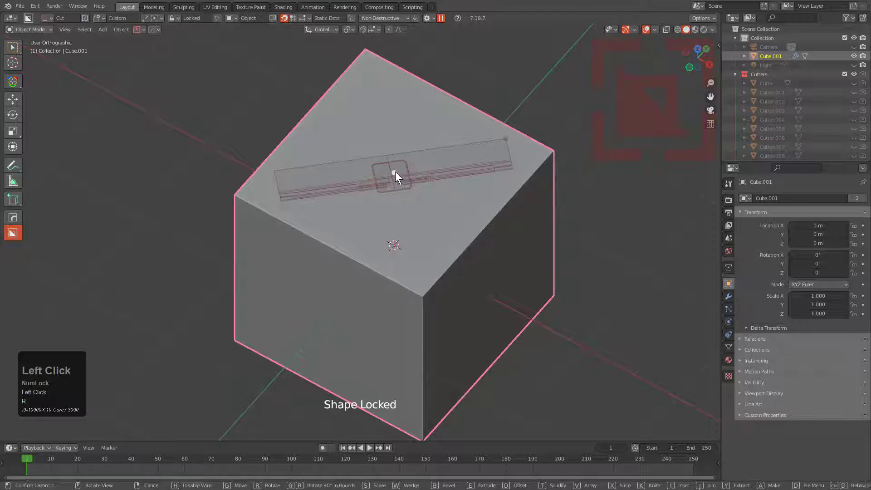
left_click_drag(396, 172, 399, 199)
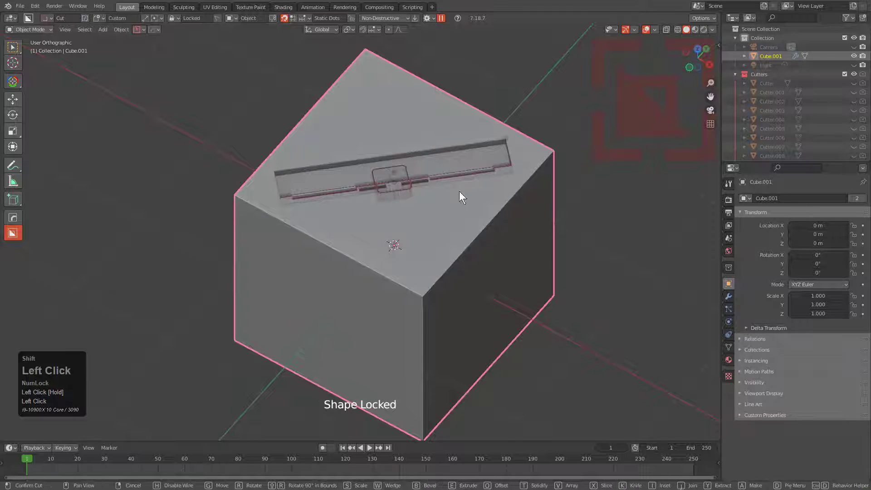
left_click(462, 169)
Step: Cut away the half of the cube behind the detail strip with an Ngon outline that has angled corners and a shallow central notch
middle_click_drag(463, 169, 439, 220)
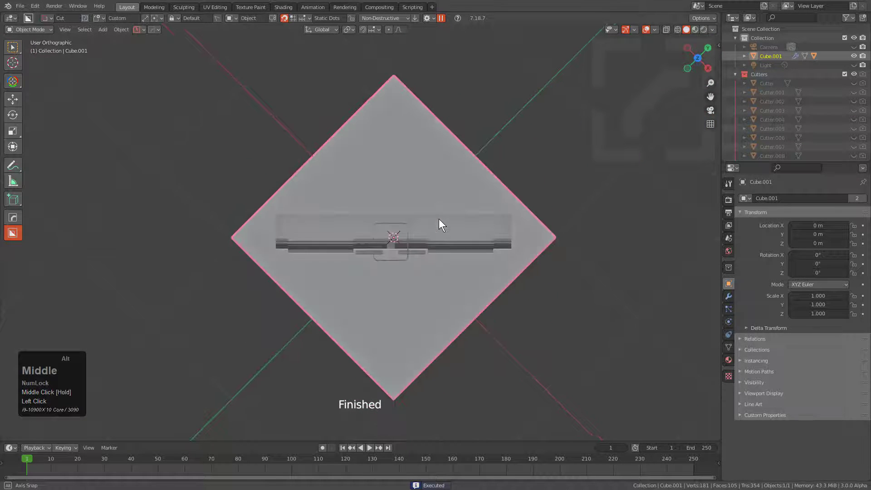
key("d")
left_click(313, 253)
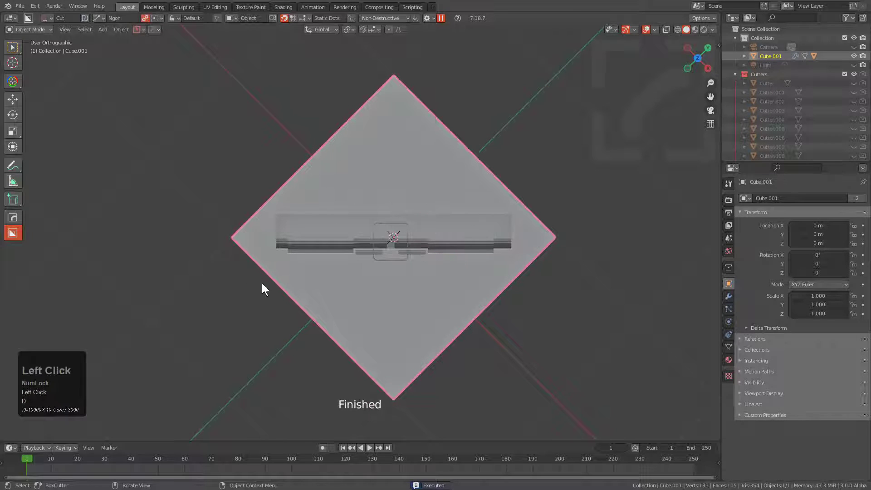
left_click_drag(273, 312, 273, 229)
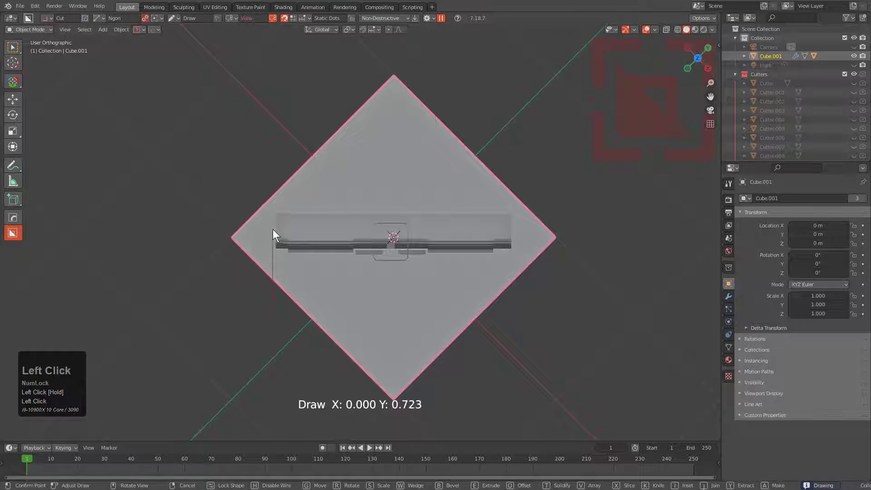
left_click(273, 225)
left_click(281, 217)
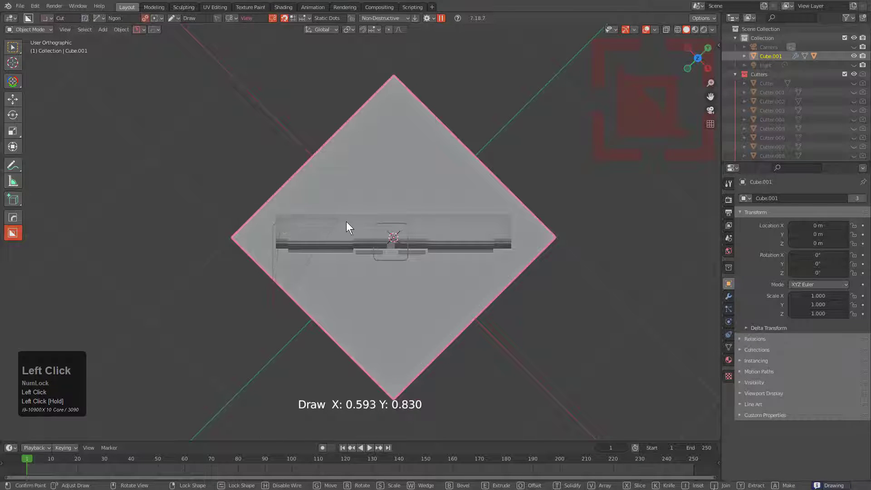
left_click_drag(347, 222, 362, 223)
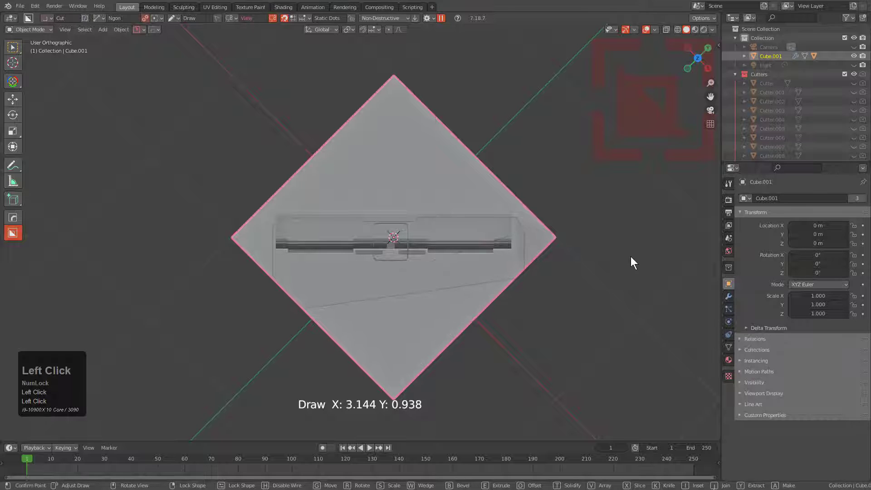
left_click(178, 220)
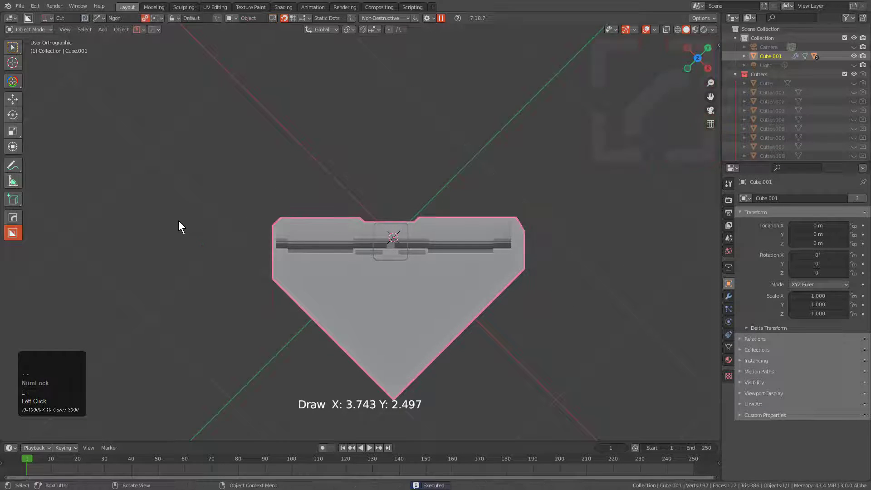
Step: Mirror the cut cube sideways about its centre using view orientation
middle_click_drag(178, 221, 354, 212, "alt")
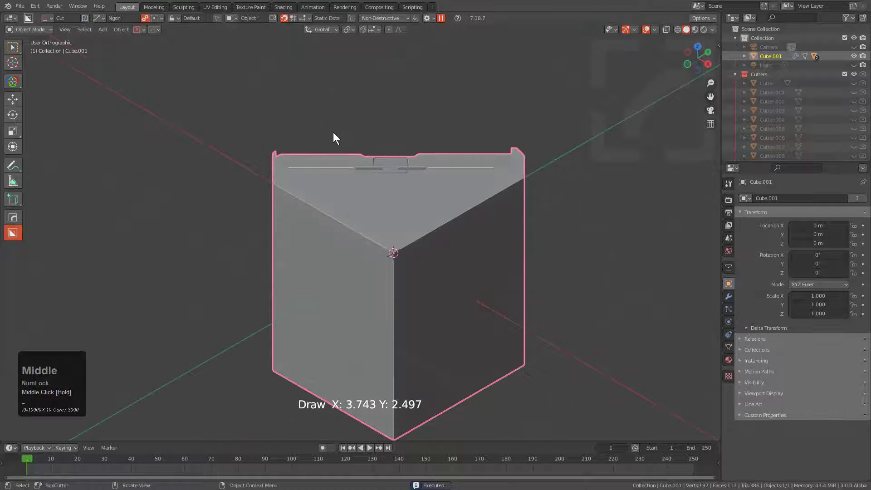
key("alt+x")
key("v")
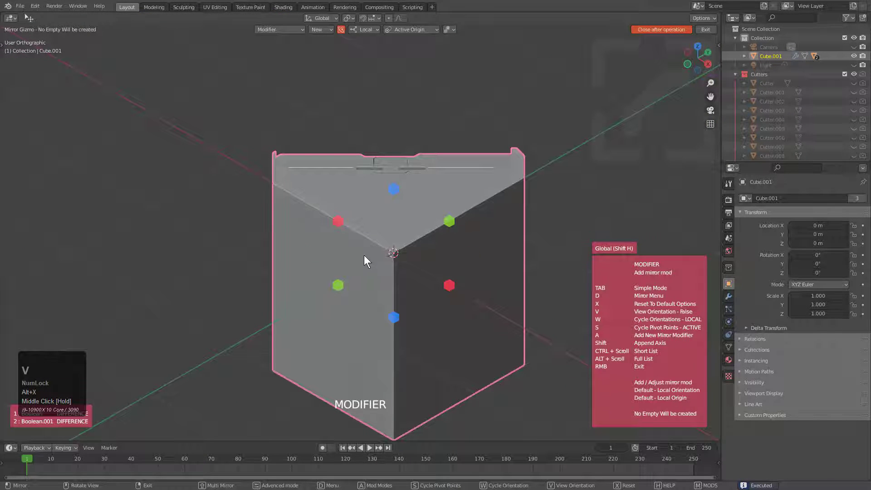
left_click(320, 253)
Step: Cut mirrored box pockets into the top face beside a central rib, extruded about 0.514, with chamfered corners
middle_click(333, 243)
middle_click_drag(332, 244, 365, 265)
middle_click_drag(367, 264, 361, 235, "shift")
scroll(393, 193, "up", 1)
key("d")
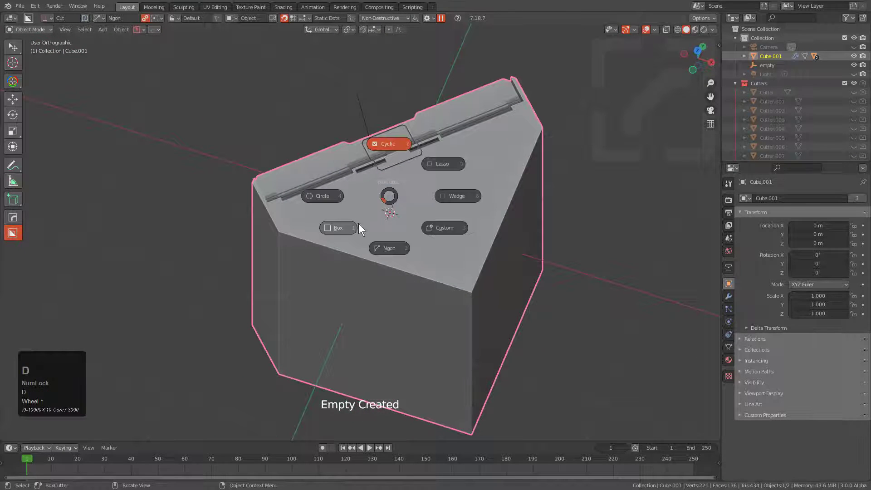
left_click(340, 225)
mouse_move(291, 213)
left_mouse_down()
mouse_move(524, 296)
mouse_move(472, 313)
left_mouse_up()
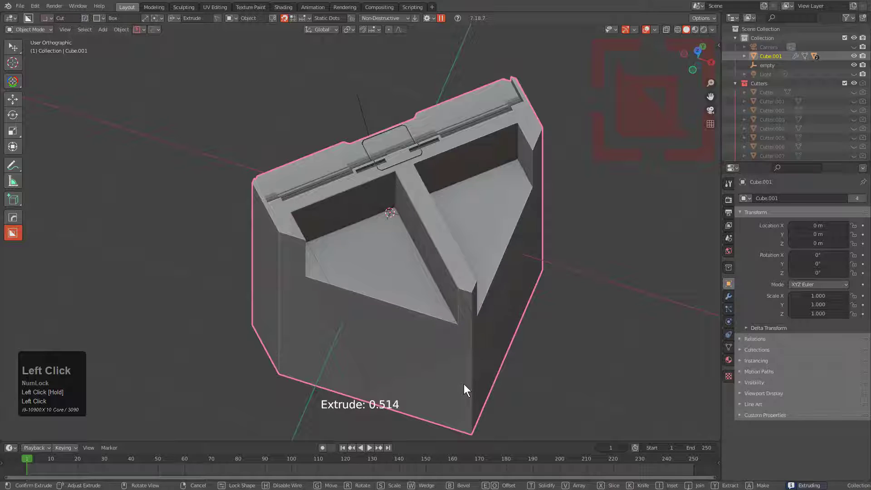
key("b")
scroll(471, 377, "down", 5)
key("space")
Step: Cut a box notch from the front corner dot, extruded about 0.935, with bevel width about 0.031
middle_click_drag(431, 282, 402, 205, "alt")
scroll(404, 245, "up", 1)
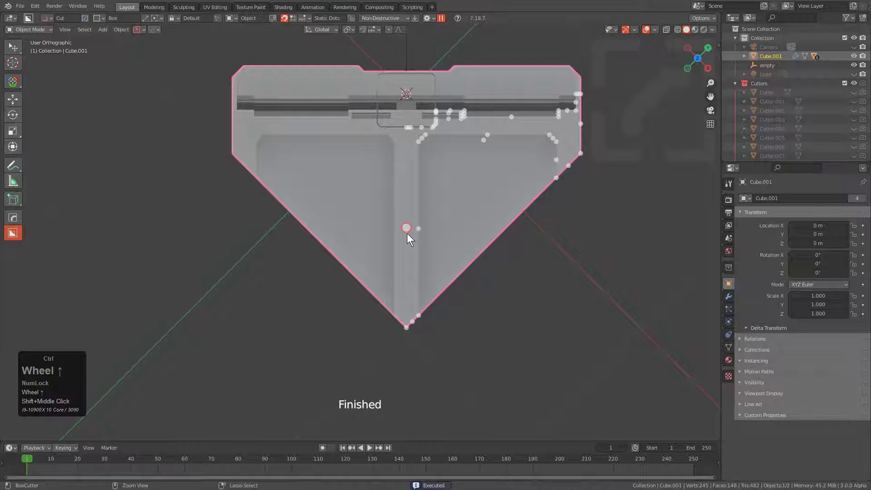
mouse_move(407, 326)
left_mouse_down("alt")
mouse_move(435, 342)
mouse_move(432, 385)
mouse_move(436, 375)
left_mouse_up("alt")
mouse_move(435, 374)
middle_mouse_down()
mouse_move(460, 311)
mouse_move(458, 294)
middle_mouse_up()
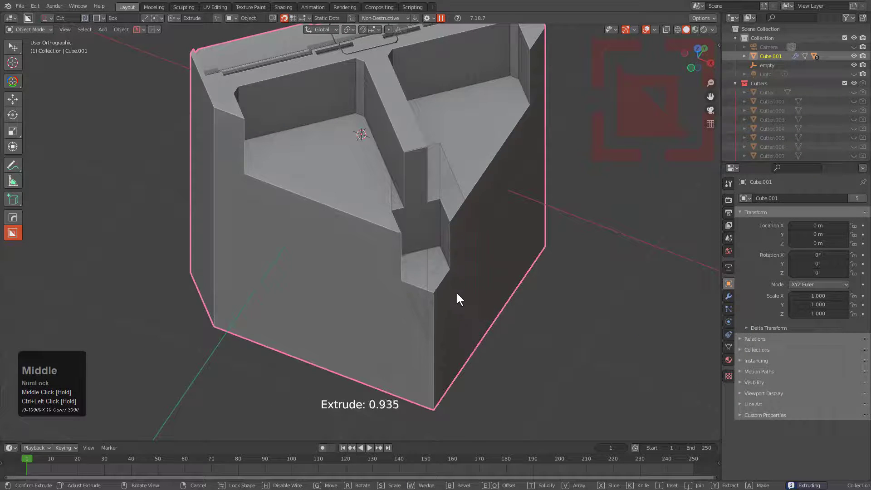
key("b")
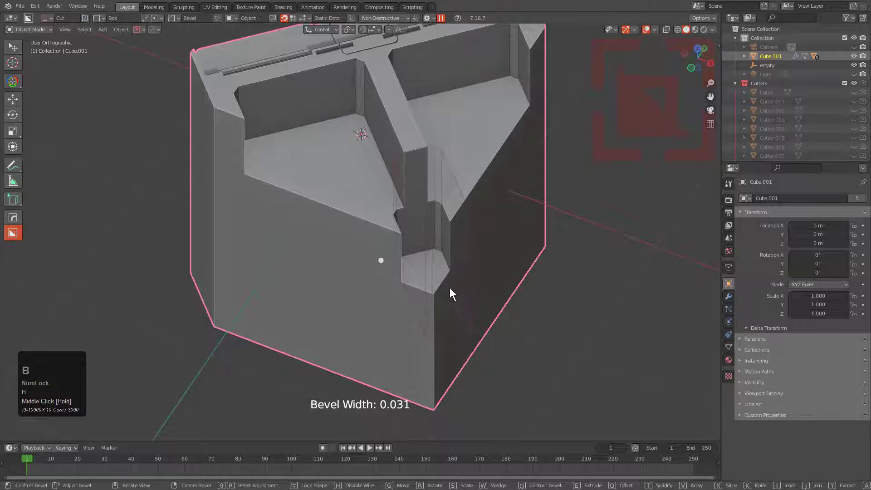
left_click(450, 287)
Step: Cut an Ngon chamfer off the upper front end of the central rib in side view, about 0.313 by 0.313
middle_click_drag(368, 239, 399, 202)
scroll(349, 257, "up", 2, "shift")
key("d")
left_click(387, 213)
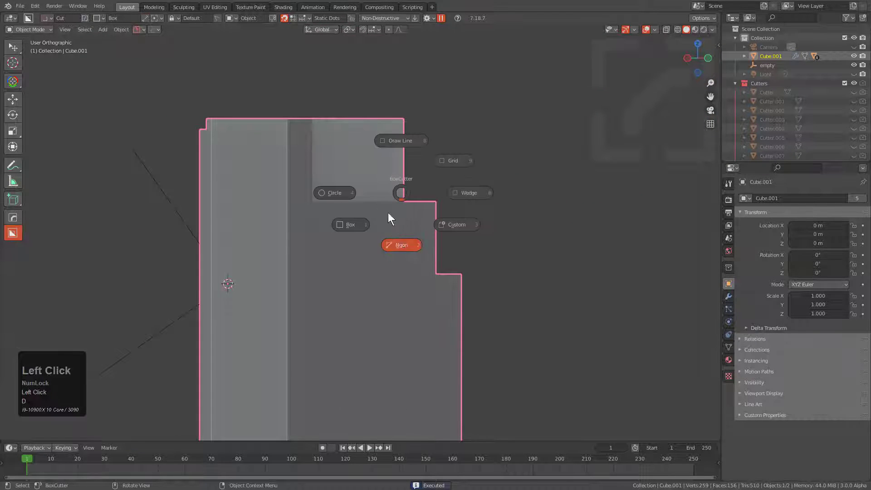
left_click_drag(370, 108, 416, 159)
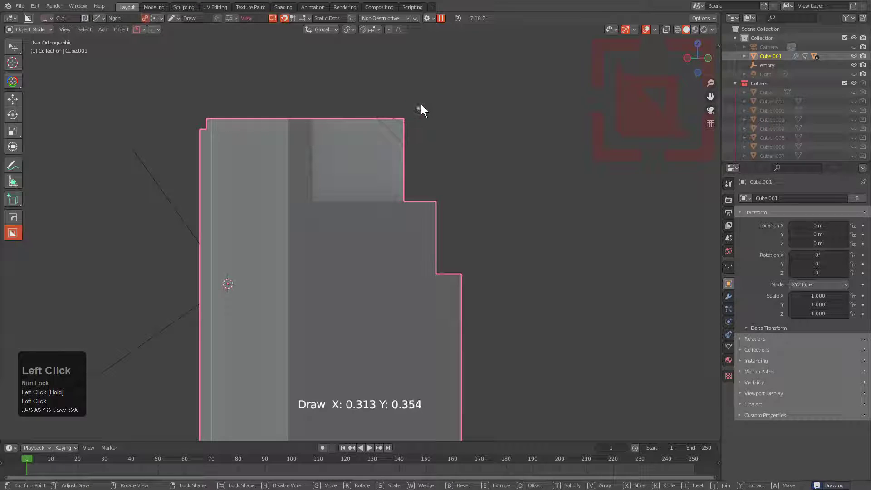
left_click(421, 106)
Step: Cut a box slot into the chamfered end of the central rib, extruded about 0.269, with its closed end rounded by a multi-segment bevel
middle_click_drag(425, 114, 347, 199)
scroll(354, 214, "up", 3)
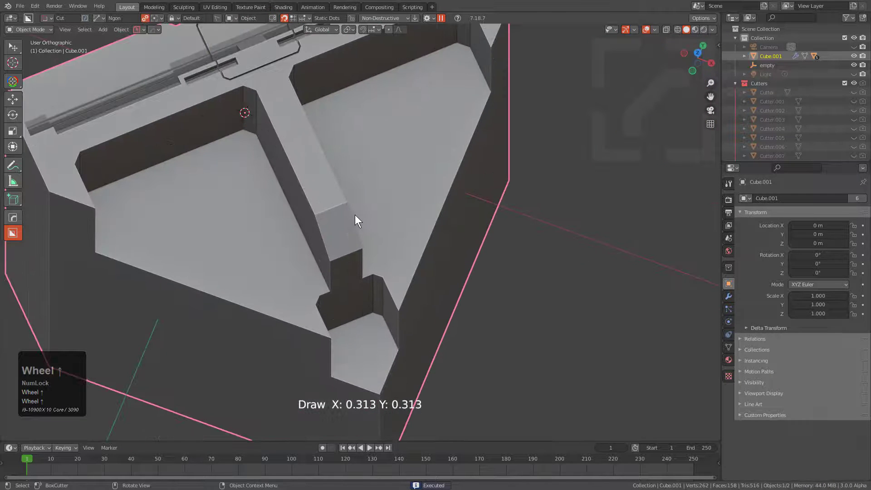
key("d")
left_click(315, 249)
left_click_drag(314, 203, 387, 300)
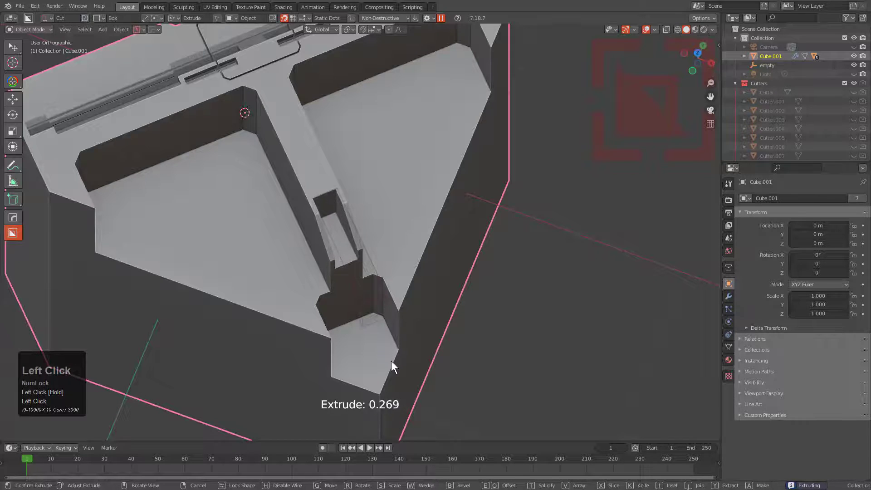
key("b")
scroll(458, 359, "up", 3)
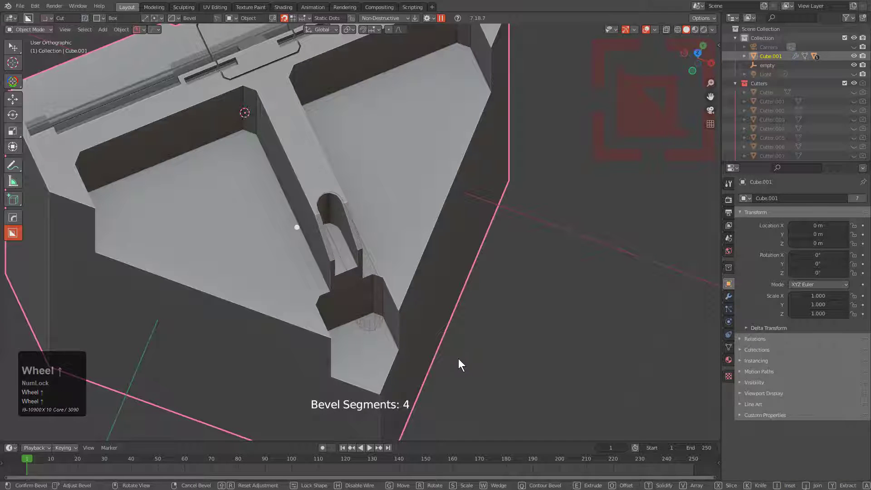
scroll(458, 358, "up", 2)
left_click(456, 357)
left_click(354, 213)
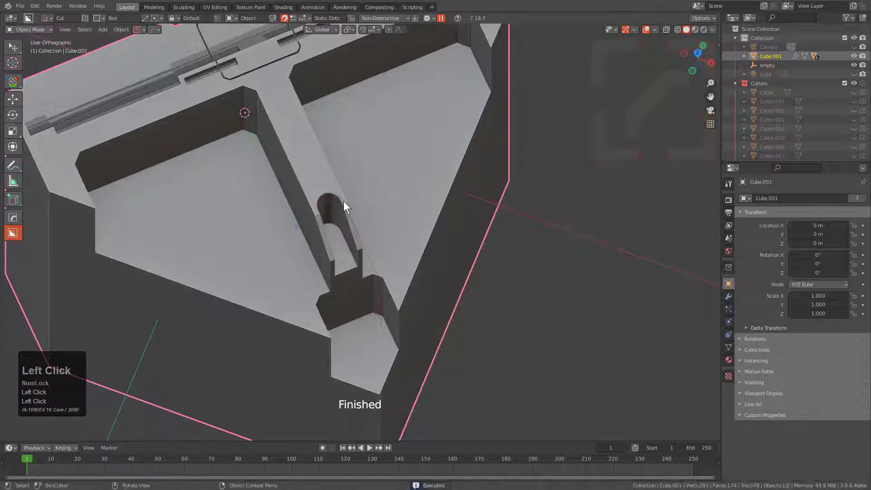
Step: Cut a flat across the vertical front edge below the corner notch, using a shape about 0.634 by 0.269
middle_click_drag(344, 201, 331, 290)
key("d")
left_click(337, 298)
left_click_drag(354, 349, 281, 315)
Step: Increase the number of static snap dots along the edges of the large side face beside the front edge
middle_click_drag(285, 311, 305, 214)
middle_click_drag(233, 286, 317, 264, "shift")
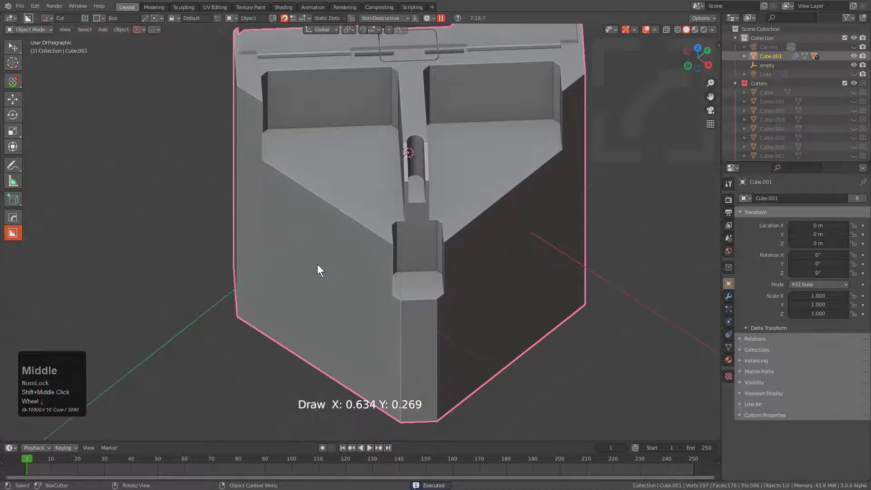
scroll(322, 262, "up", 3, "ctrl+shift")
scroll(323, 261, "down", 3, "ctrl+shift")
scroll(323, 262, "up", 2, "ctrl+shift")
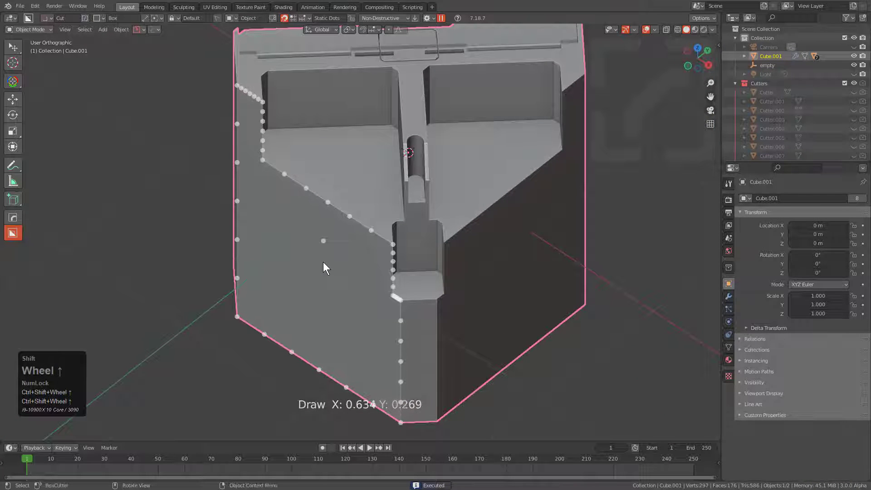
middle_click_drag(341, 257, 300, 242)
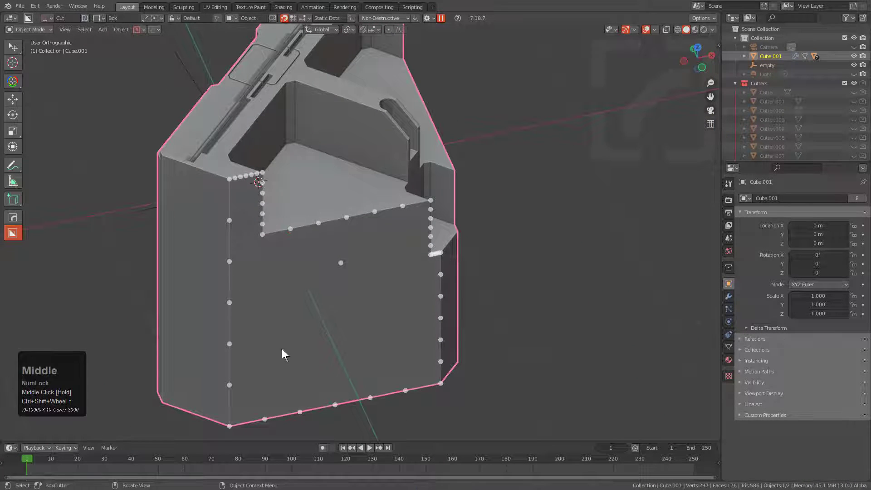
Step: Reduce the static snap dots along the large side face's edges to corners and midpoints
scroll(376, 308, "down", 2, "shift")
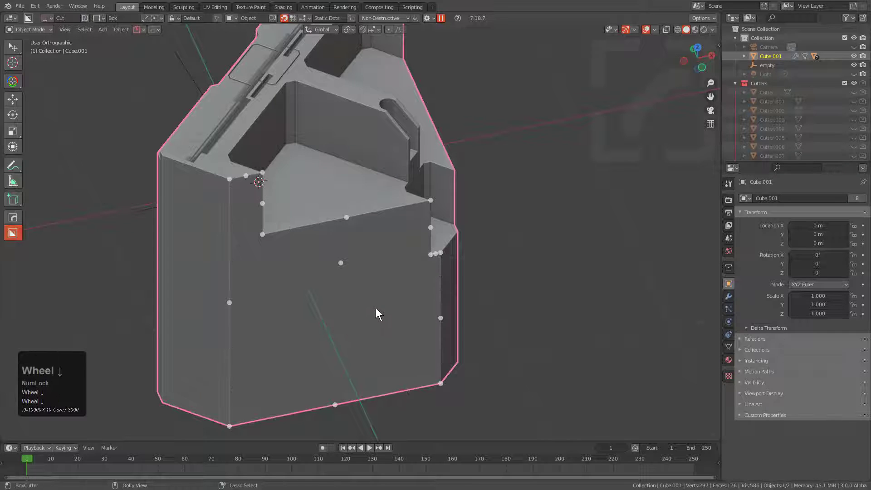
middle_click_drag(418, 303, 425, 275)
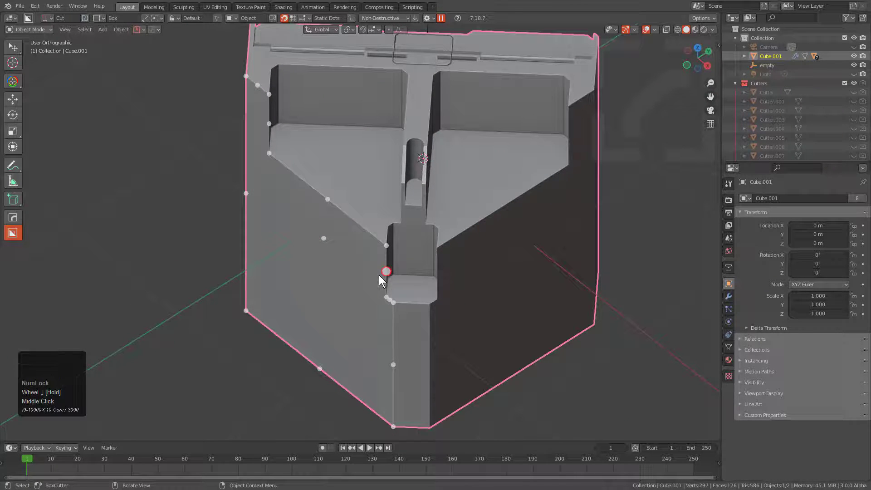
middle_click_drag(360, 269, 386, 298)
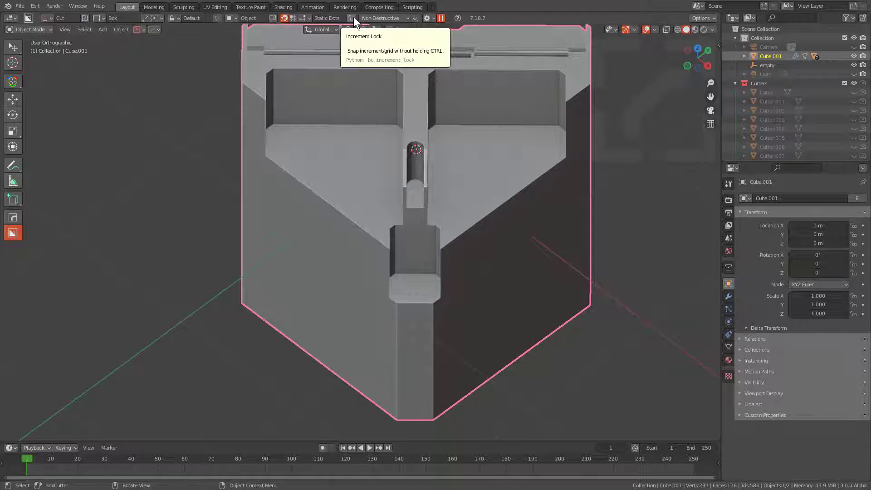
middle_click_drag(413, 244, 416, 243)
Step: Cut a box slot into the narrow front flat below the corner notch, extruded about 0.097 and rounded with a 0.080 bevel
middle_click_drag(440, 280, 423, 198, "shift")
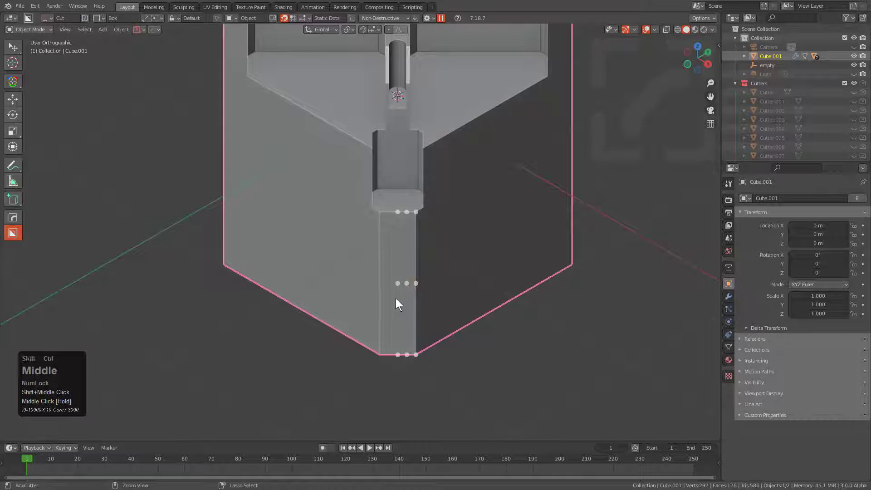
scroll(398, 297, "up", 3, "ctrl+shift")
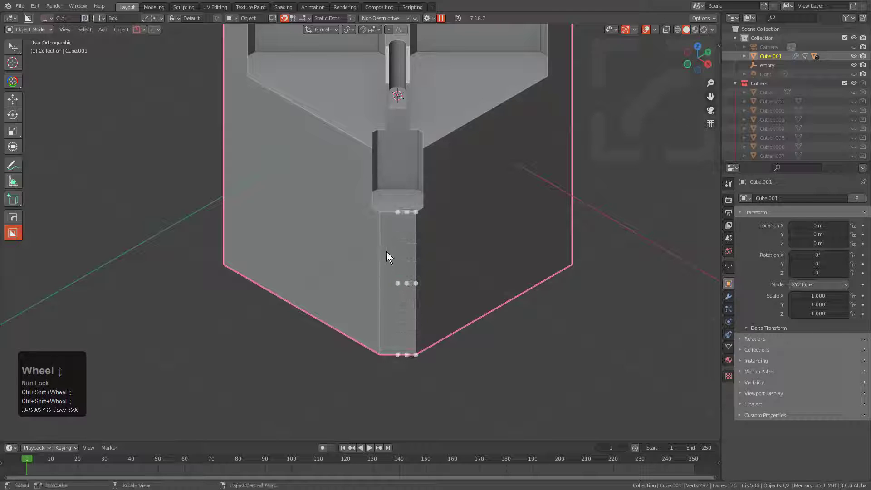
mouse_move(398, 283)
left_mouse_down()
mouse_move(410, 327)
mouse_move(415, 317)
mouse_move(410, 346)
left_mouse_up()
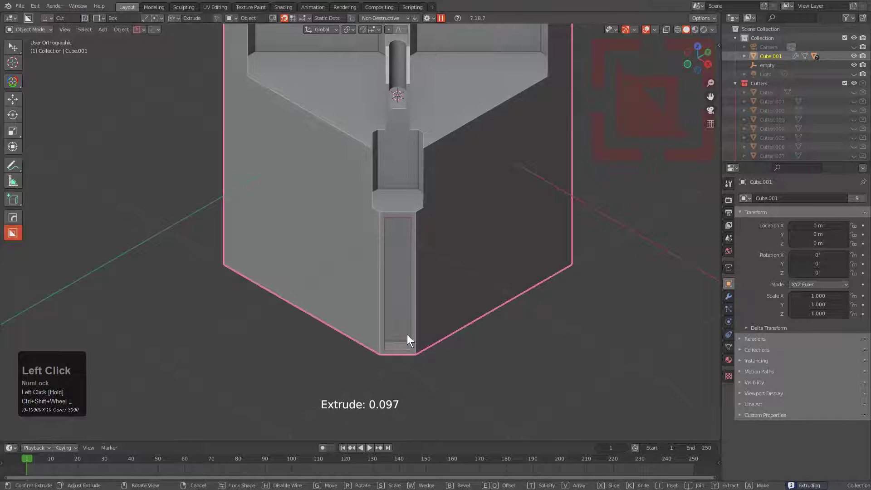
key("b")
left_click(476, 333)
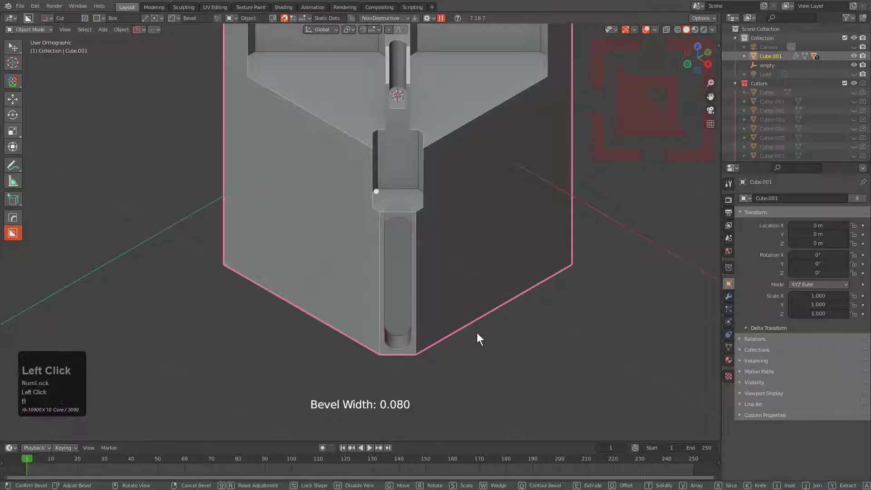
key("shift+v")
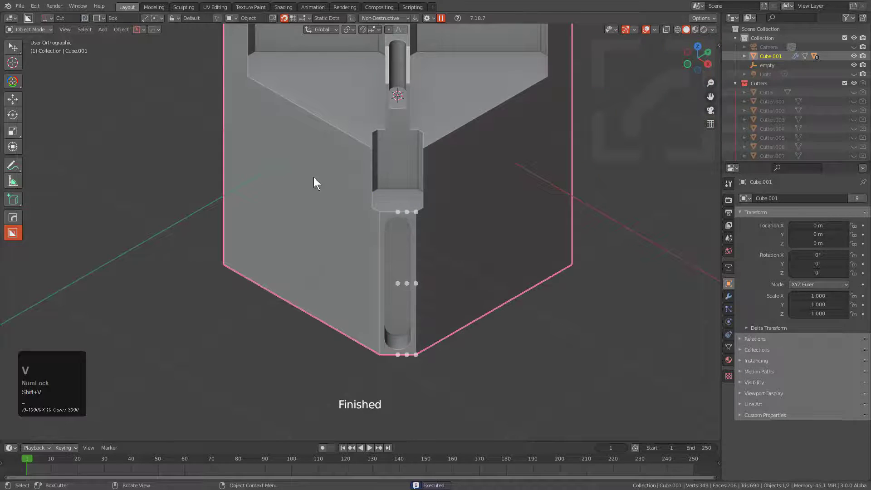
Step: Cut a small mirrored box notch into the side walls of the front corner notch
middle_click_drag(315, 183, 357, 244)
scroll(363, 230, "up", 5)
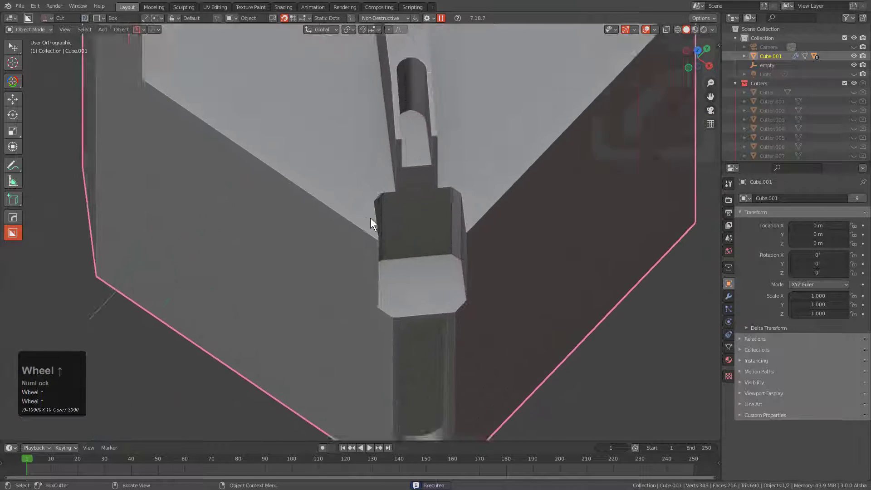
left_click_drag(370, 210, 413, 300)
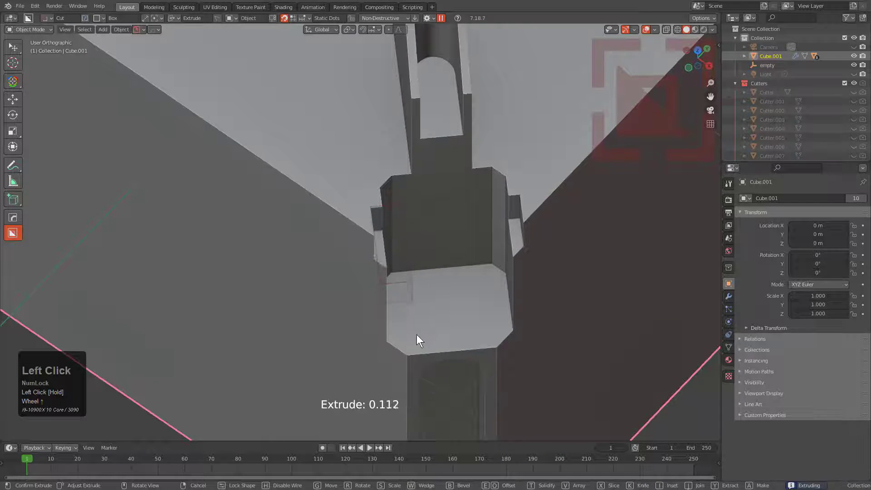
mouse_move(381, 365)
middle_mouse_down()
mouse_move(391, 337)
mouse_move(372, 278)
middle_mouse_up()
left_click(397, 335)
Step: Draw a box recess in the pocket floor beside the corner notch, extruded about 0.096 and beveled with one segment
mouse_move(329, 158)
left_mouse_down()
mouse_move(320, 198)
mouse_move(335, 271)
left_mouse_up()
right_click(336, 271)
left_click_drag(376, 168, 284, 267)
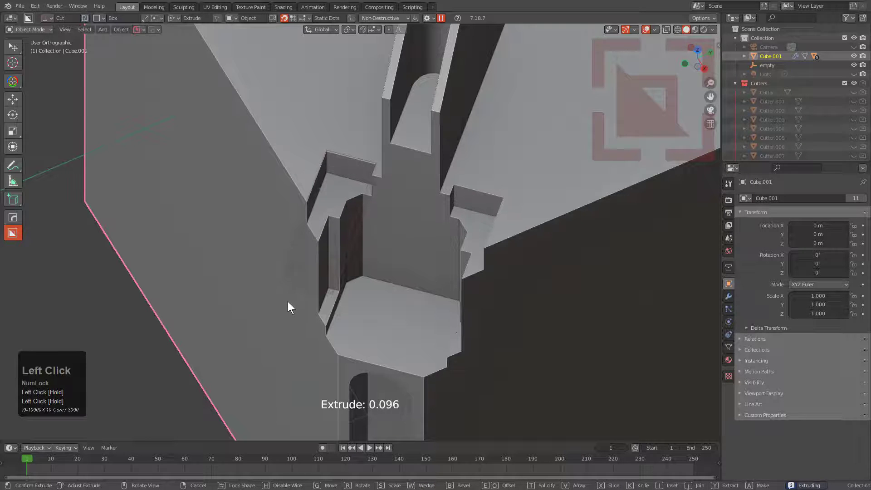
key("b")
scroll(226, 283, "down", 3)
scroll(205, 276, "down", 3)
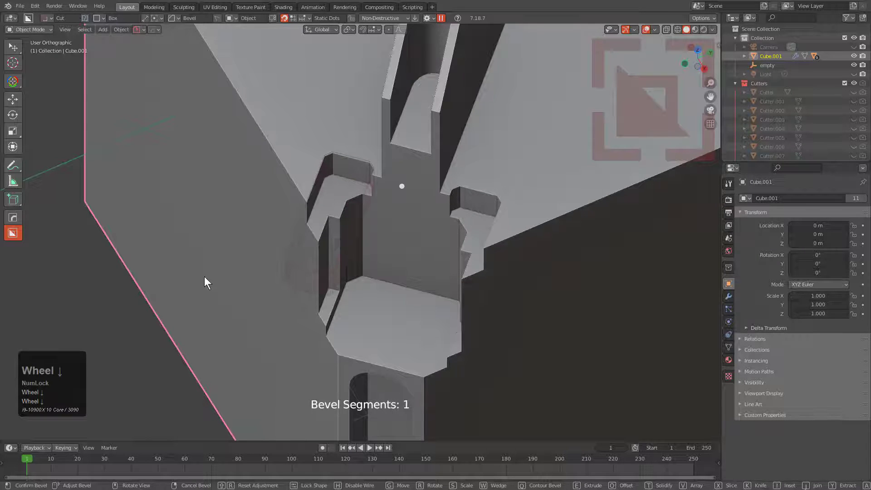
left_click(197, 273)
Step: Shift the beveled recess slightly toward the central rib, adjust its extrude depth and apply the cut
key("g")
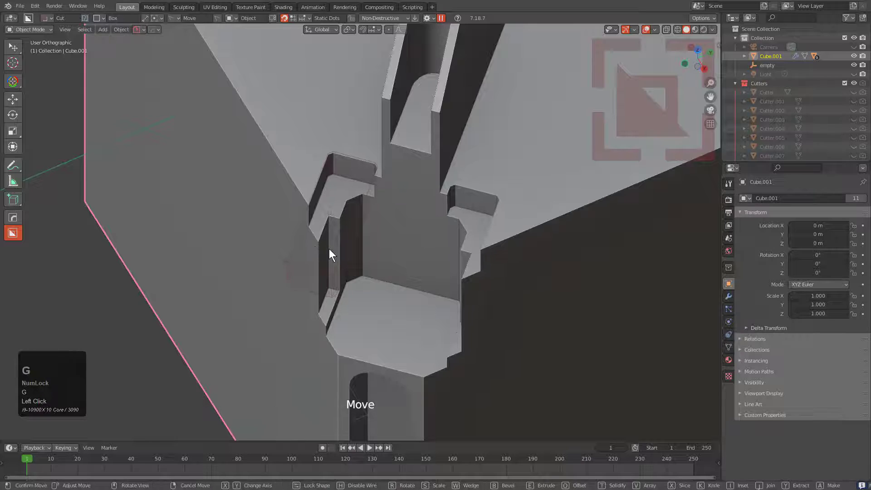
left_click(333, 230)
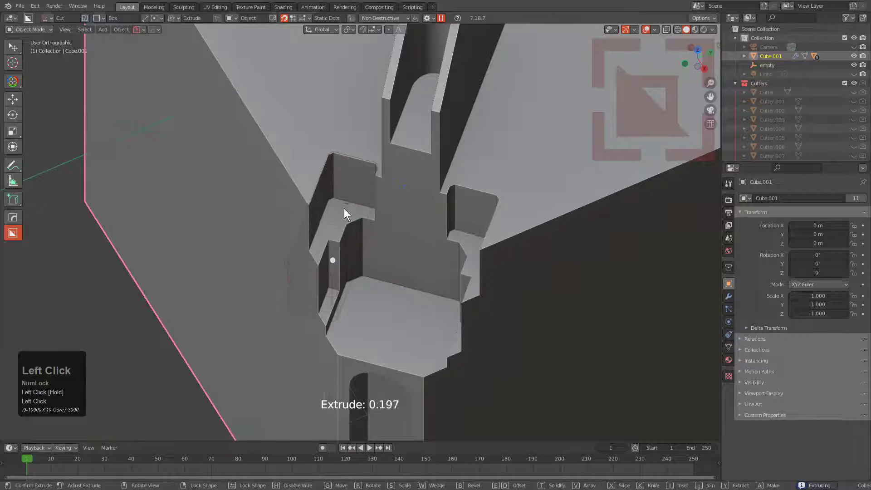
left_click(359, 221)
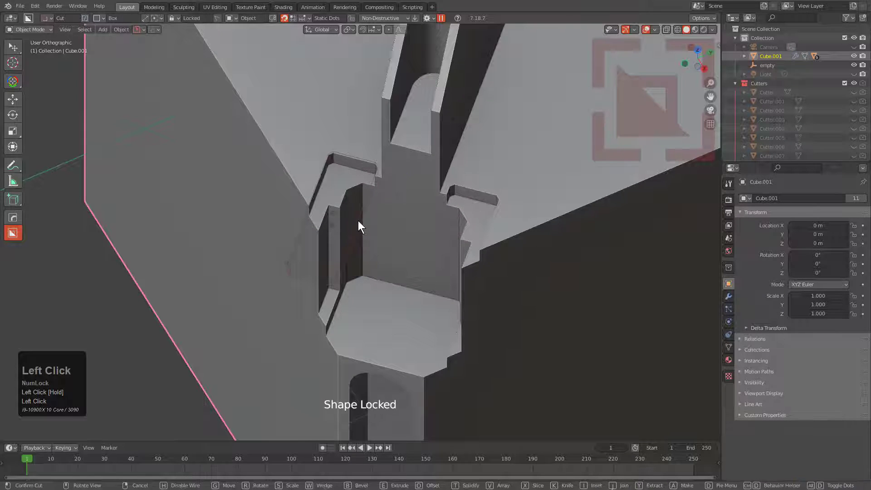
left_click(363, 184)
Step: Switch snapping to Static Grid and place a finely subdivided grid on the triangular pocket floor
scroll(358, 186, "down", 3)
middle_click_drag(335, 197, 343, 209)
left_click(298, 19)
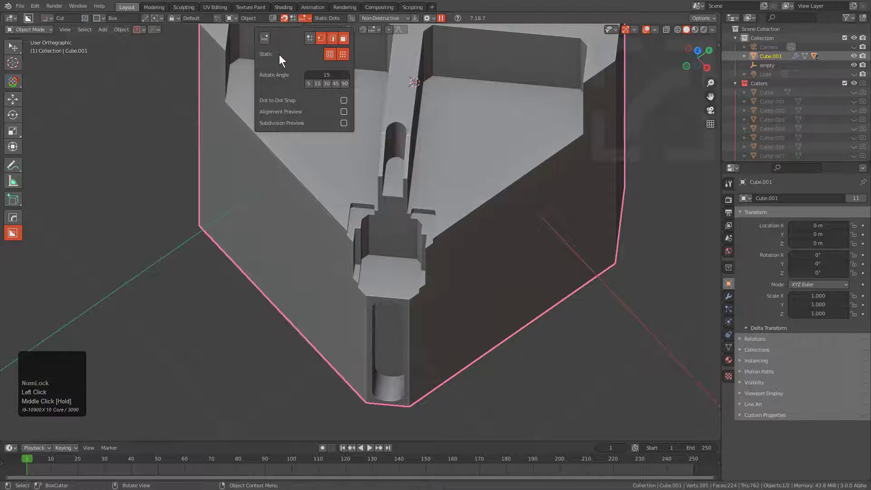
left_click(292, 19)
key("ctrl")
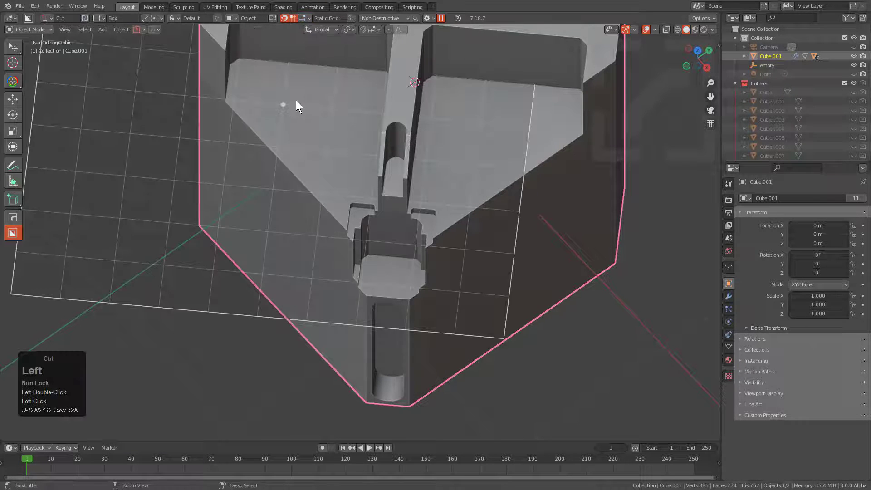
right_click(297, 135)
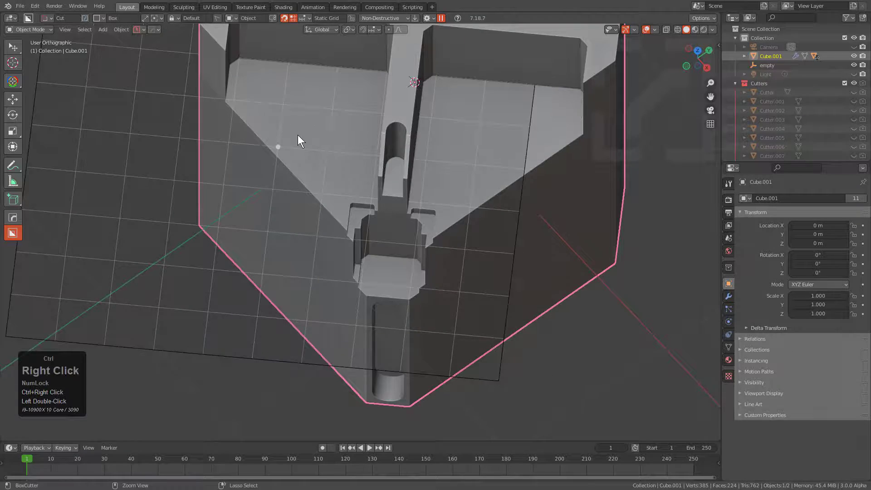
middle_click_drag(297, 134, 355, 171)
scroll(344, 188, "up", 3, "shift")
Step: Cut a stepped Ngon outline with angled corners through the triangular pocket floor beside the central rib, following the grid
key("d")
left_click(349, 218)
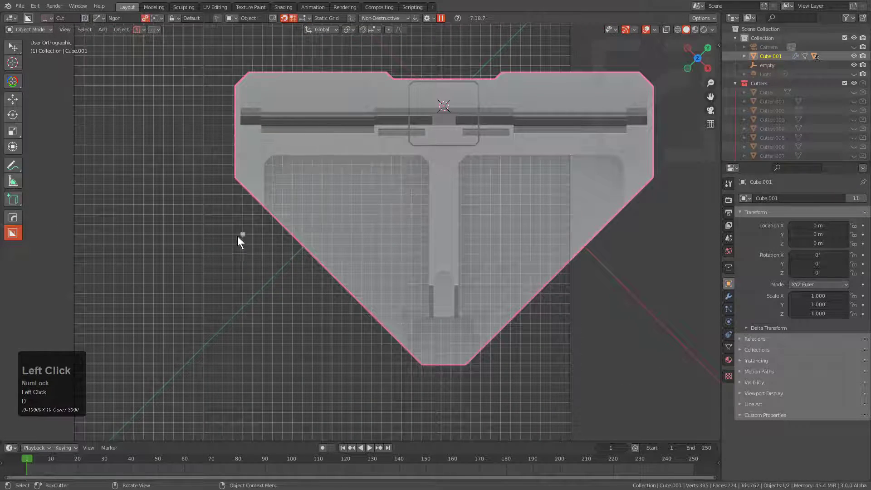
left_click_drag(271, 232, 274, 171)
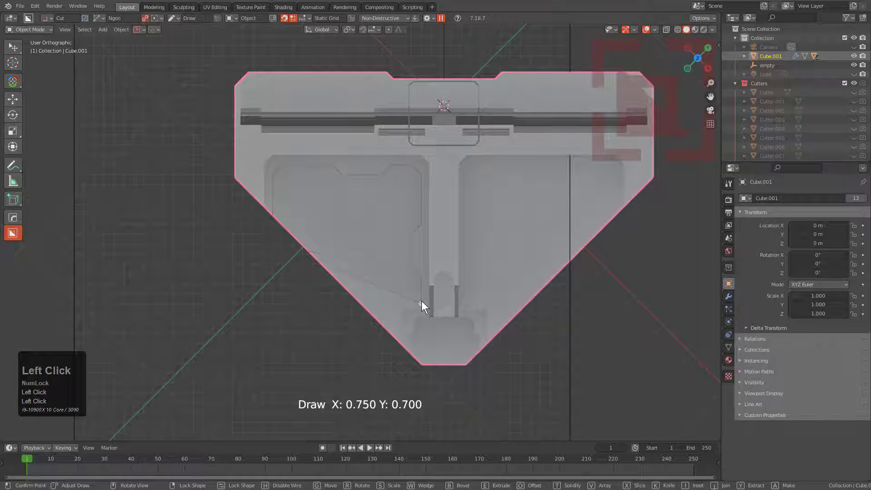
double_click(389, 361)
Step: Bring up the cutter of the stepped Ngon opening with Bool Scroll so it can be edited
middle_click_drag(402, 346, 404, 242)
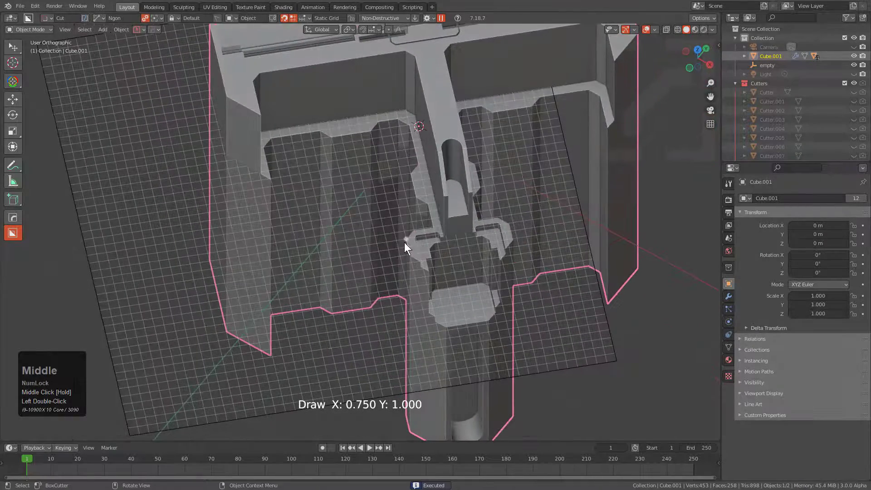
key("q")
left_click(379, 241)
left_click(378, 241)
key("g")
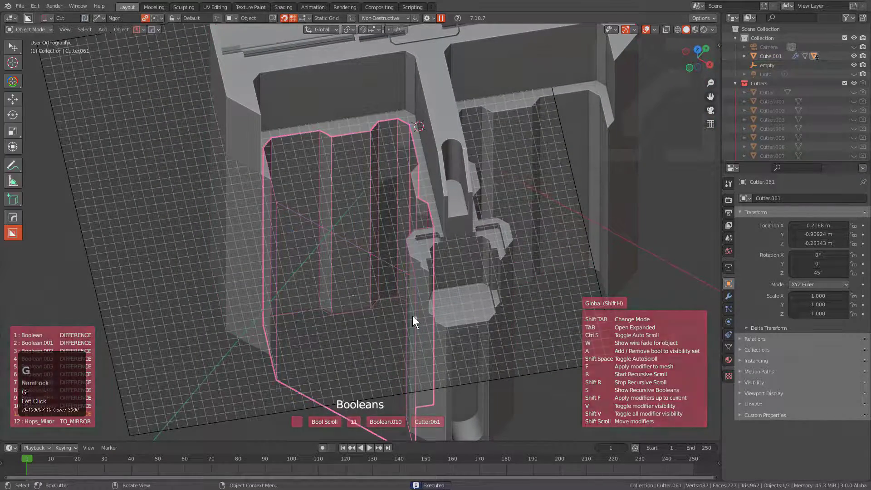
key("z")
right_click(418, 241)
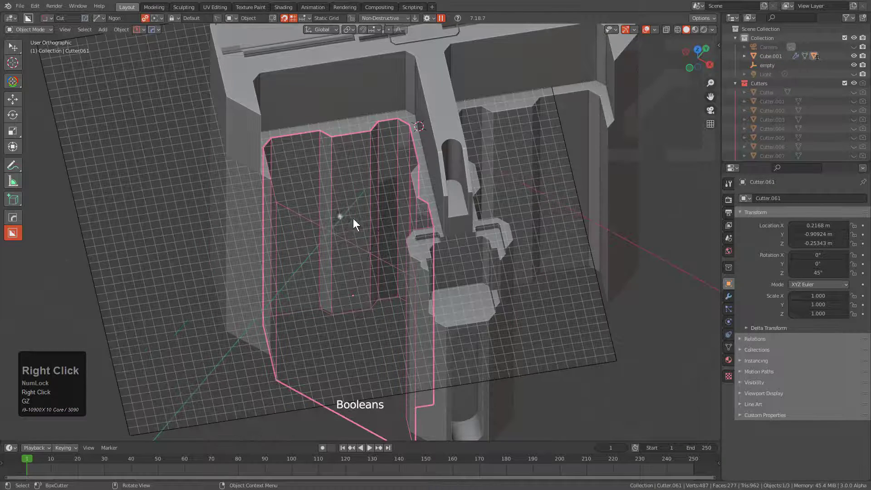
Step: Raise the Ngon cutter along Z to about 1.053 m so the opening becomes a shallow pocket, and hide the cutter
middle_click_drag(366, 224, 409, 263)
scroll(419, 317, "down", 3)
key("g")
key("z")
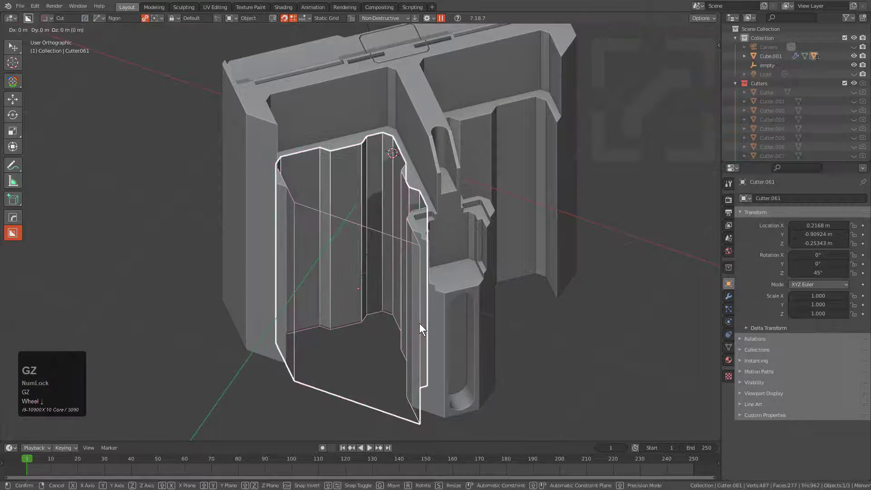
left_click(435, 175)
key("h")
middle_click_drag(433, 176, 387, 253)
Step: Select the main cube body again in place of the hidden cutter
scroll(339, 229, "up", 1)
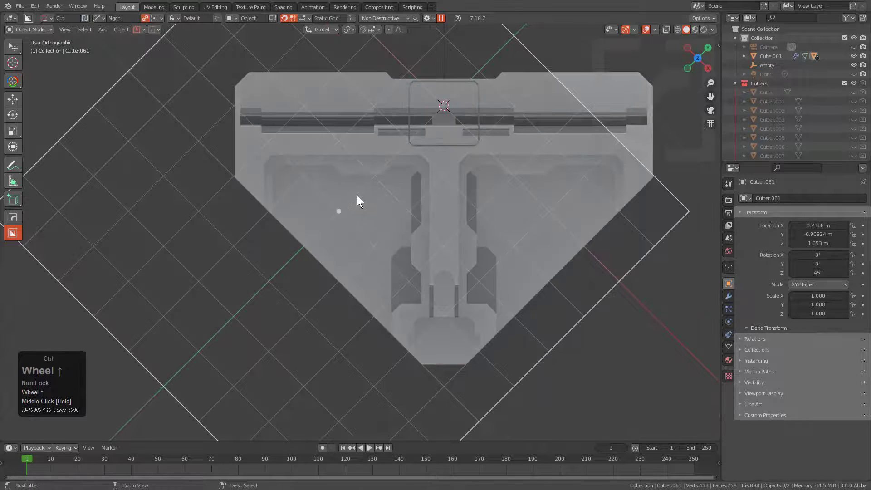
middle_click_drag(363, 182, 360, 168)
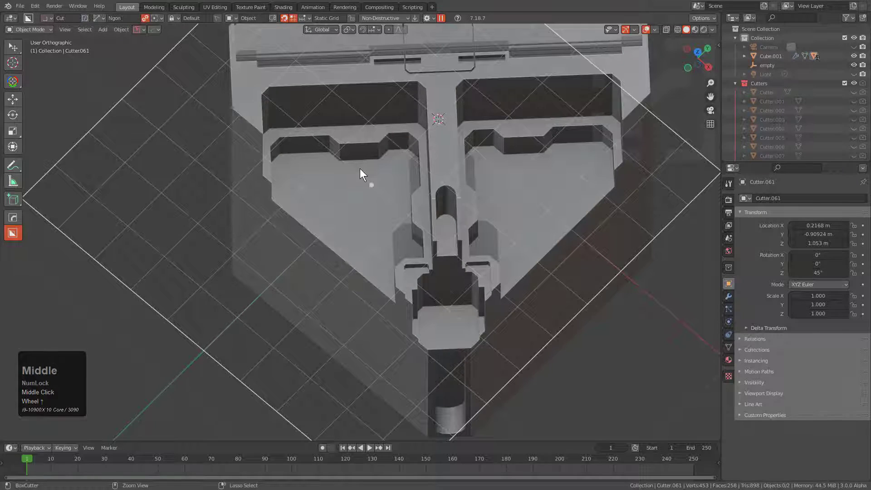
left_click(350, 163)
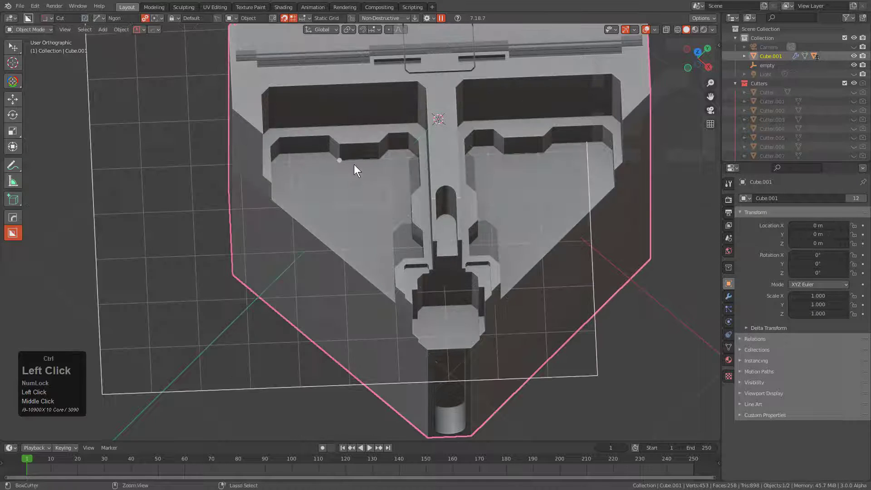
key("alt+a")
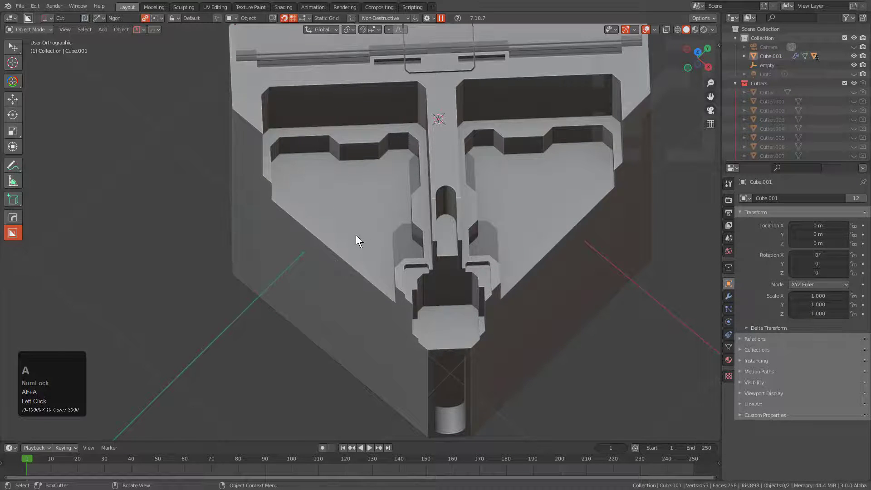
key("ctrl")
left_click(361, 175)
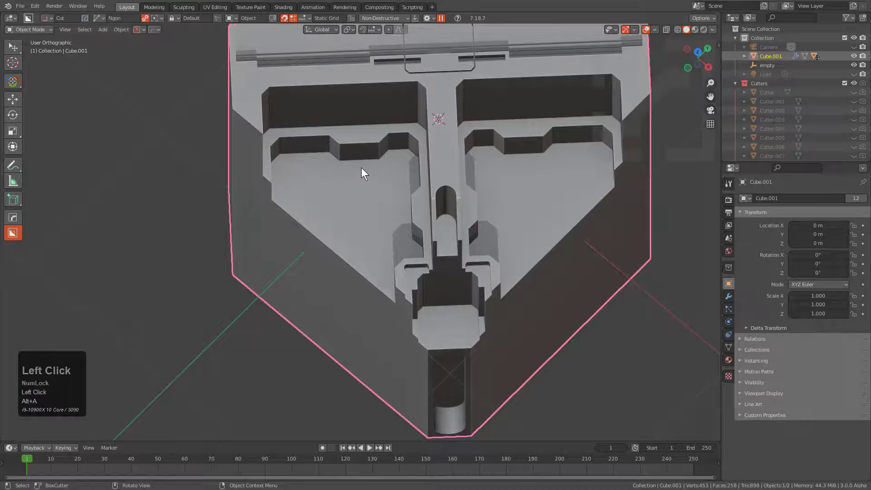
Step: Place a static snap grid on the floor of the stepped recess and subdivide it more finely
middle_click_drag(362, 168, 368, 196)
key("ctrl")
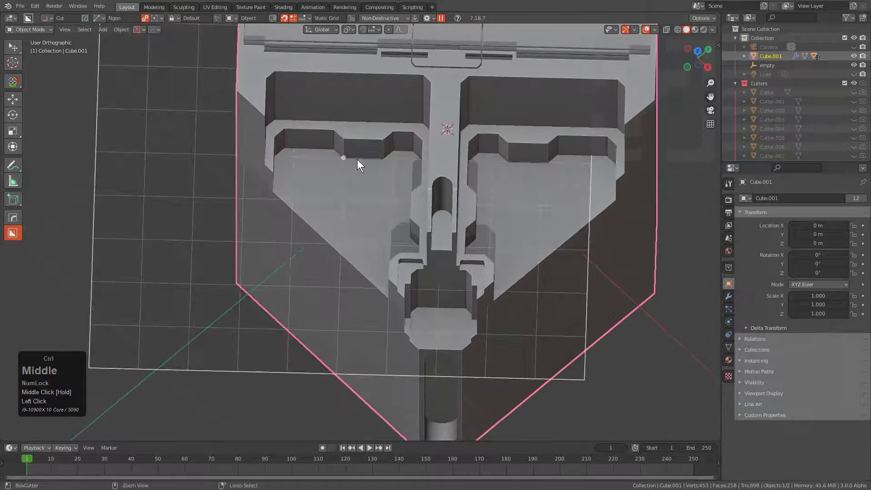
right_click(364, 172, "ctrl")
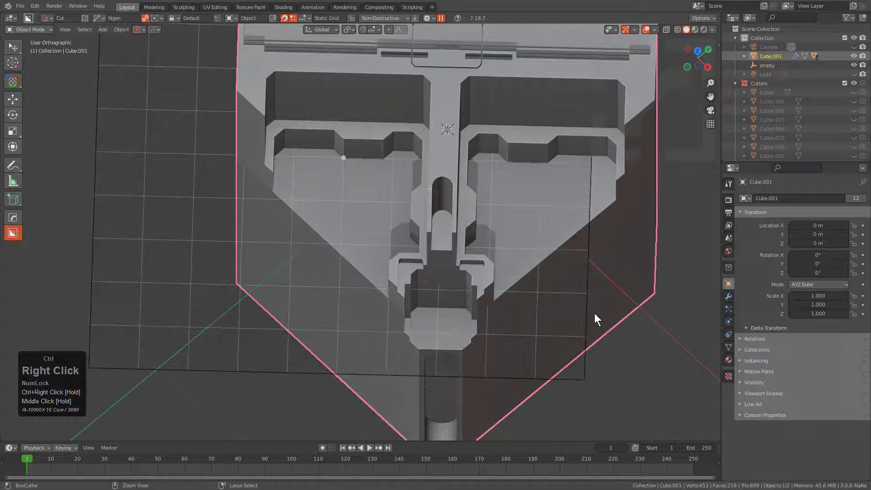
key("ctrl")
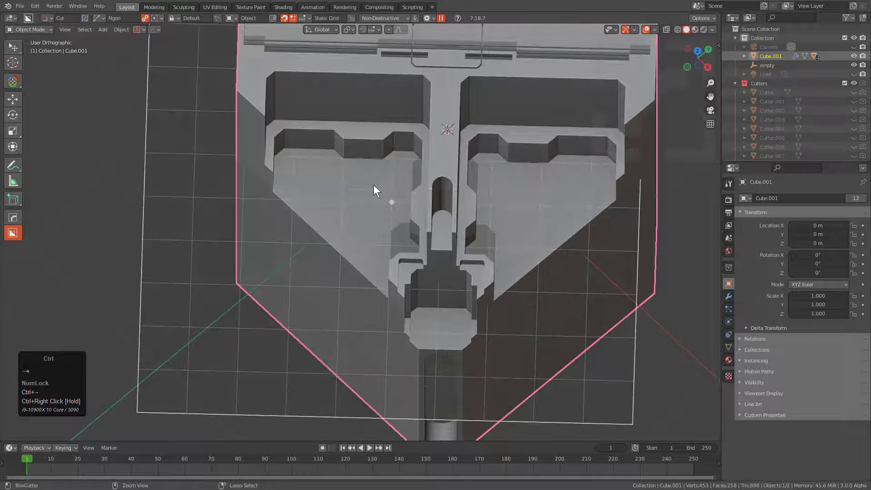
scroll(374, 184, "up", 3)
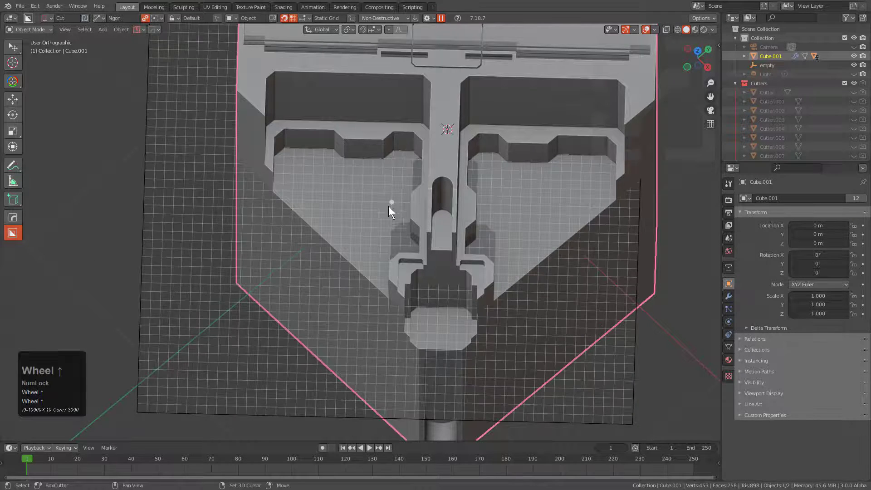
middle_click_drag(383, 183, 376, 221)
Step: Draw a grid-snapped Ngon cutter with a stepped inner edge on the floor of the shallow recess
key("d")
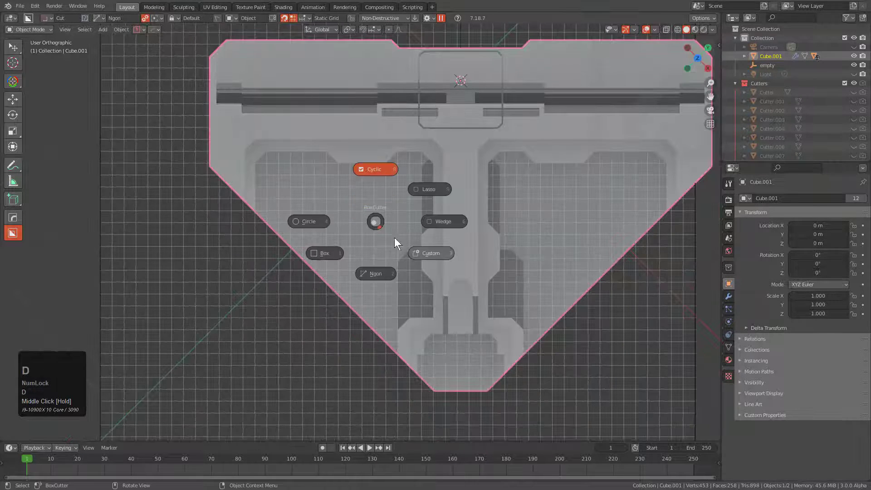
left_click(371, 270)
mouse_move(264, 230)
left_mouse_down()
mouse_move(279, 211)
mouse_move(281, 218)
left_mouse_up()
left_click(281, 186)
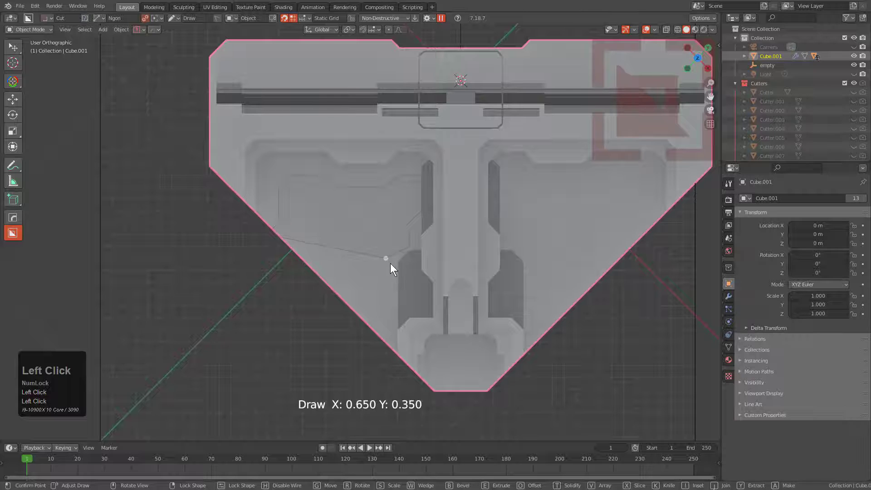
left_click(385, 268)
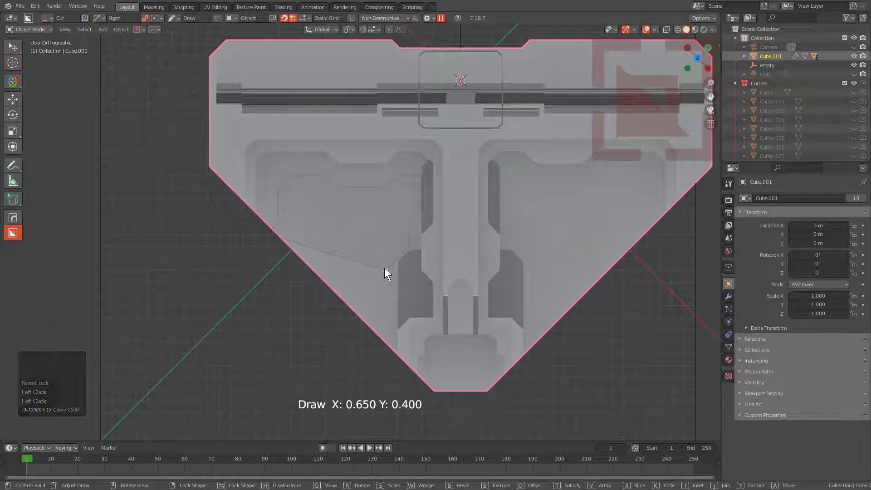
left_click(383, 304)
left_click(380, 313)
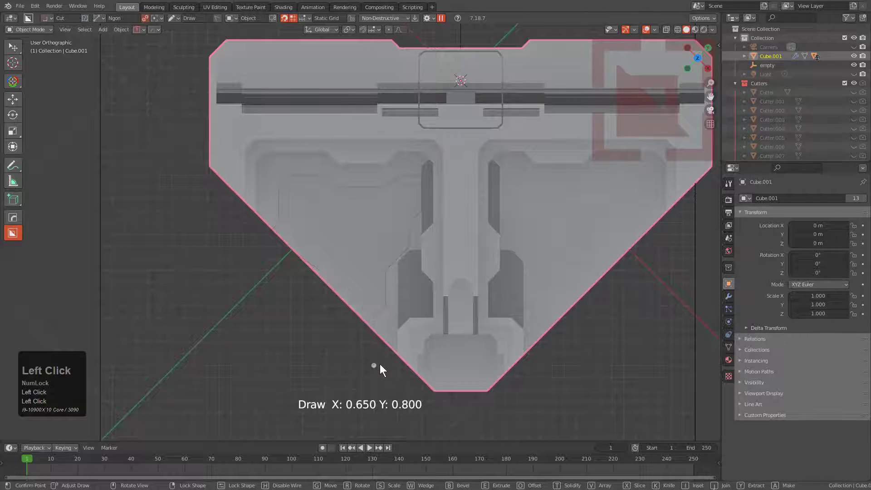
double_click(379, 365)
Step: Extrude the Ngon cutter about 1.240 down into the body to cut deep mirrored openings
middle_click_drag(379, 364, 394, 300)
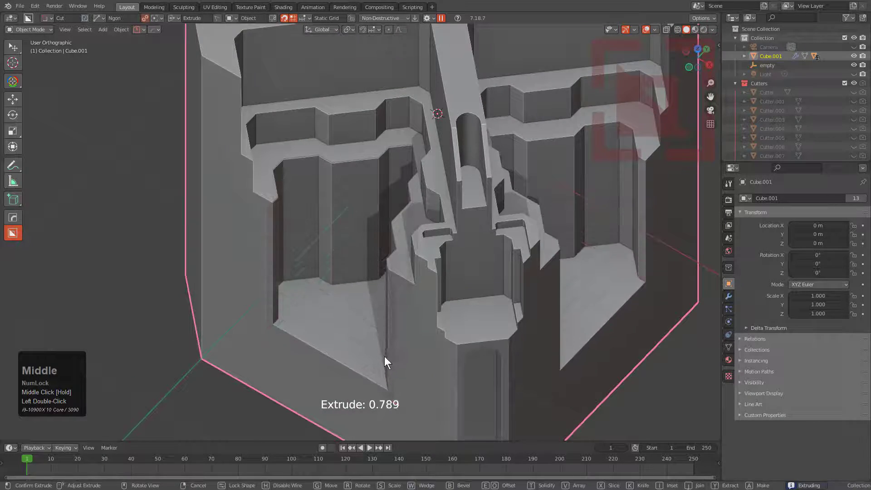
scroll(384, 354, "down", 3)
left_click(383, 359)
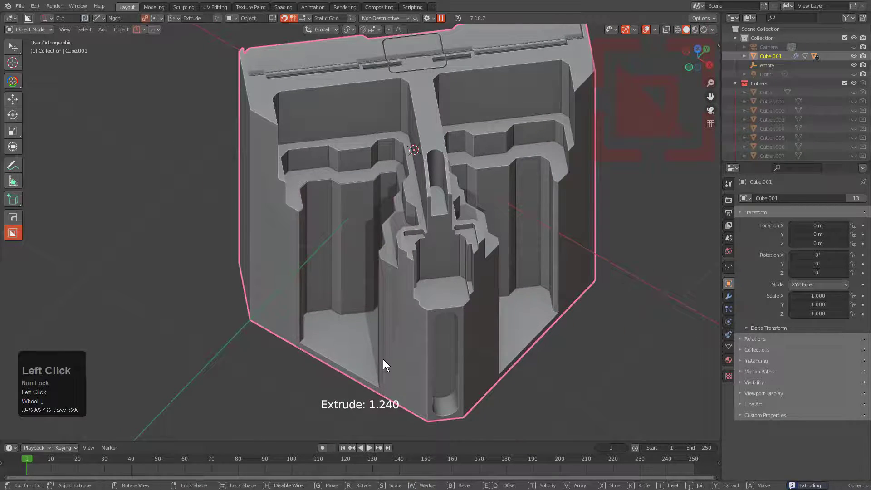
Step: Draw a narrow angled Ngon cutter along the ledge between the deep opening and the central column
mouse_move(397, 275)
middle_mouse_down()
mouse_move(388, 299)
mouse_move(383, 254)
middle_mouse_up()
scroll(389, 298, "up", 3)
scroll(383, 272, "up", 1)
left_click_drag(383, 362, 382, 287)
left_click(404, 259)
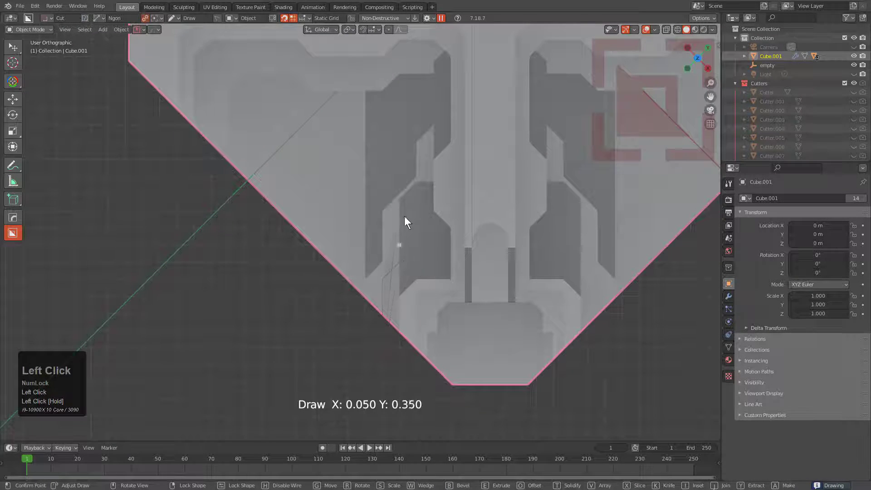
left_click(401, 177)
double_click(225, 265)
Step: Extrude the narrow ledge cutter about 1.145 downward and apply the cut
middle_click_drag(326, 293, 408, 251)
scroll(406, 291, "down", 4)
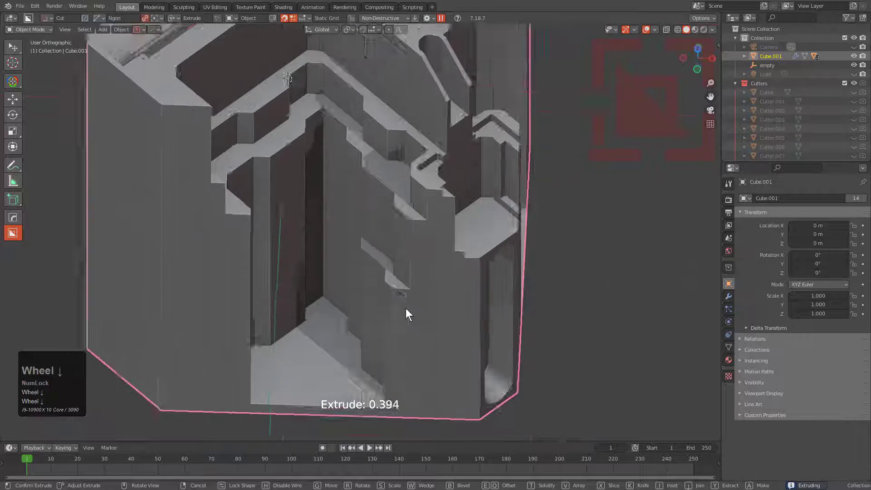
left_click(398, 365)
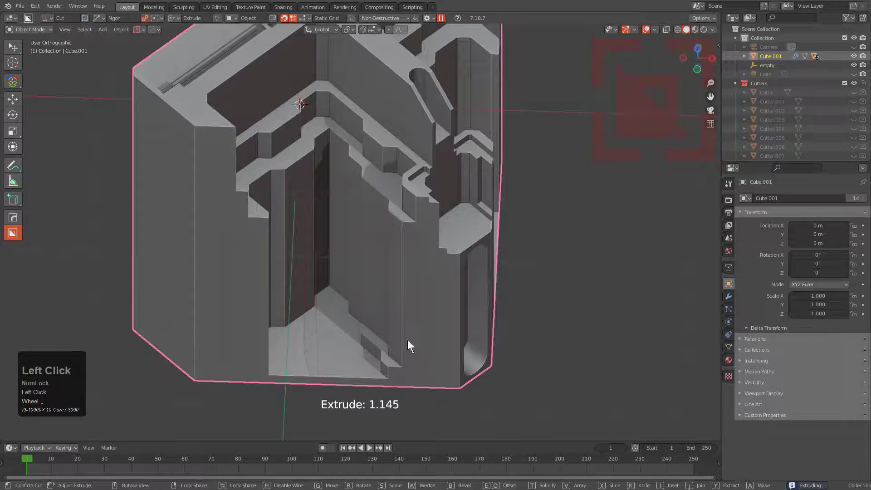
Step: Place a static snap grid on the body's flat outer face beside the deep opening and subdivide it more finely
middle_click_drag(408, 340, 405, 228)
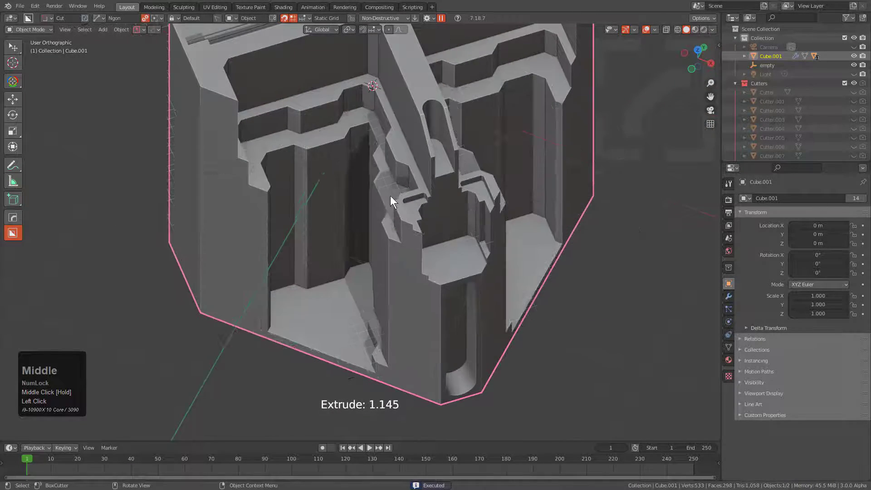
scroll(390, 195, "down", 2)
middle_click_drag(390, 196, 342, 213)
middle_click_drag(273, 212, 305, 226)
key("ctrl")
left_click_drag(316, 274, 404, 383, "ctrl")
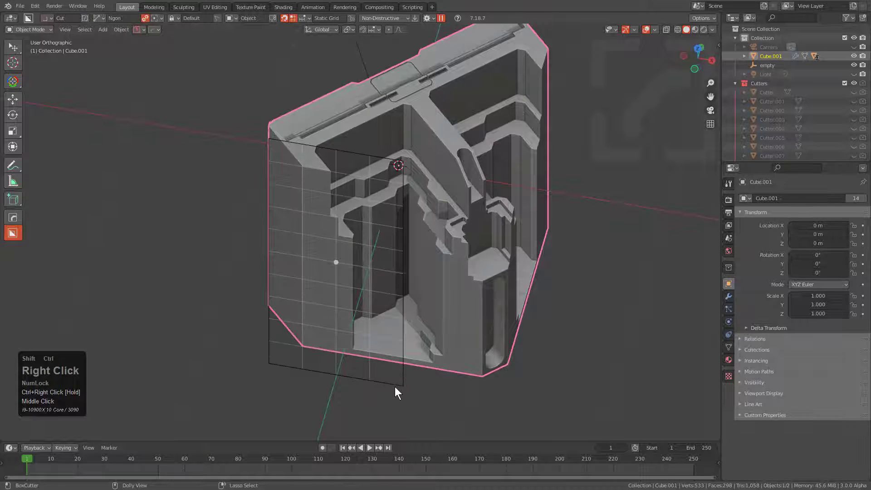
middle_click_drag(353, 284, 369, 282)
scroll(363, 281, "up", 3)
scroll(363, 281, "up", 1, "shift")
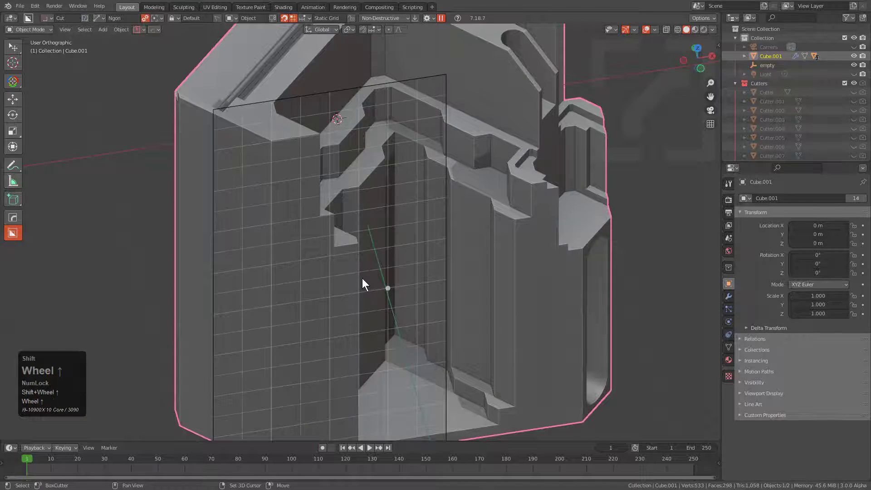
middle_click_drag(317, 233, 290, 232)
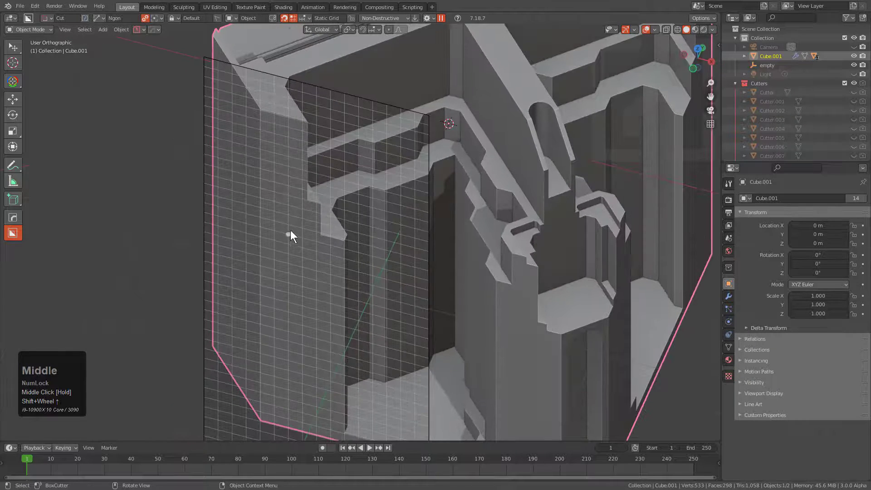
key("d")
left_click(279, 147)
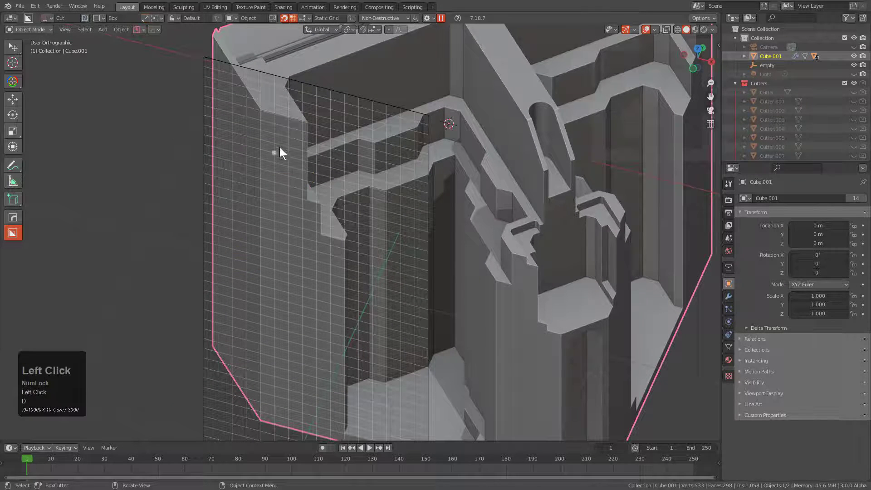
mouse_move(270, 124)
left_mouse_down()
mouse_move(299, 317)
mouse_move(311, 306)
left_mouse_up()
right_click(313, 305)
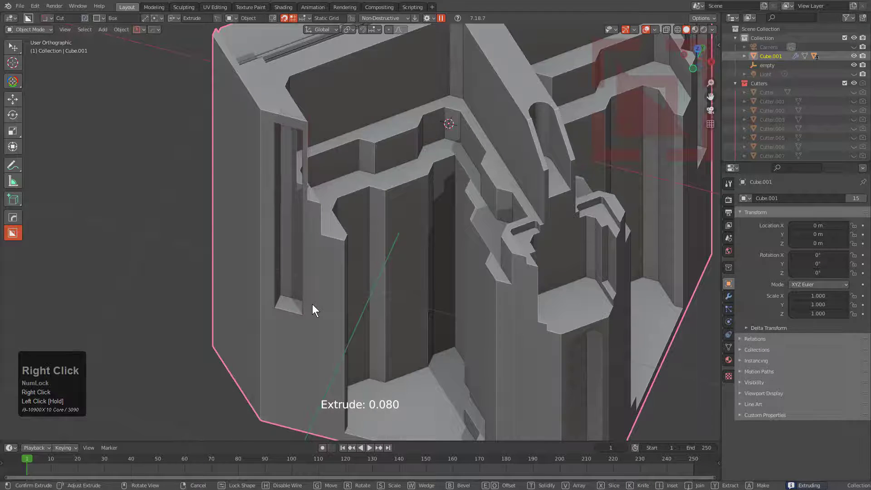
Step: Cut a small triangular Ngon notch into the lower corner of the outer face, extruded about 0.043
middle_click_drag(311, 272, 348, 249)
key("d")
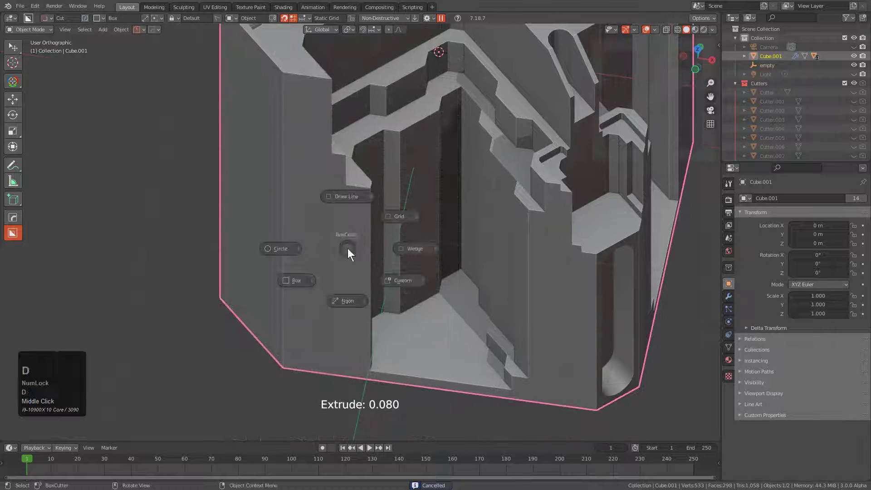
left_click(347, 303)
left_click(285, 364)
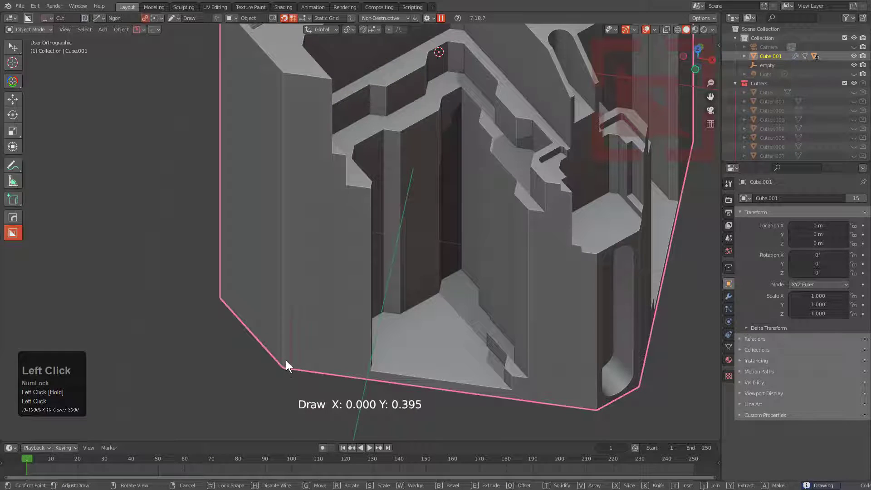
double_click(341, 368)
left_click(345, 356)
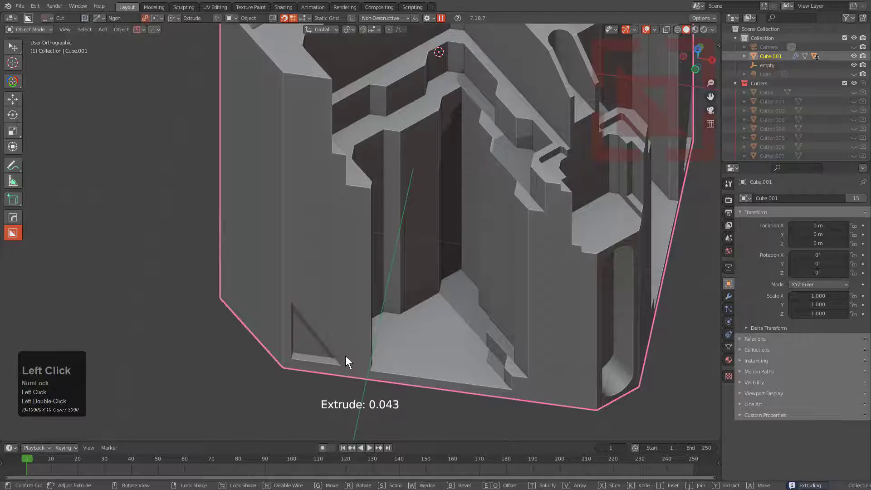
Step: Place a static snap grid over the triangular notch and subdivide it more finely
middle_click_drag(345, 356, 342, 332)
key("ctrl")
scroll(320, 386, "up", 1, "ctrl+shift")
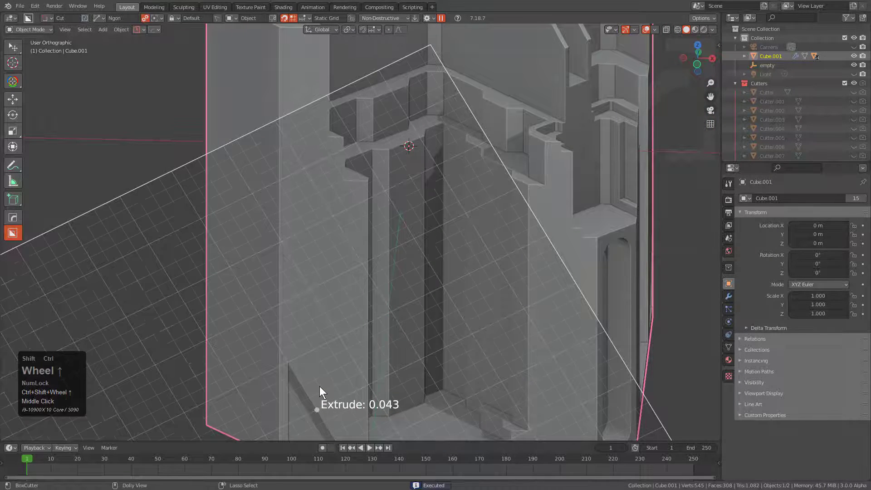
middle_click_drag(320, 386, 371, 249, "shift")
scroll(336, 322, "up", 2, "ctrl+shift")
right_click(337, 322, "ctrl+shift")
Step: Cut a second, opposing Ngon triangle across the notch's diagonal, extruded about 0.114
key("d")
left_click(367, 296)
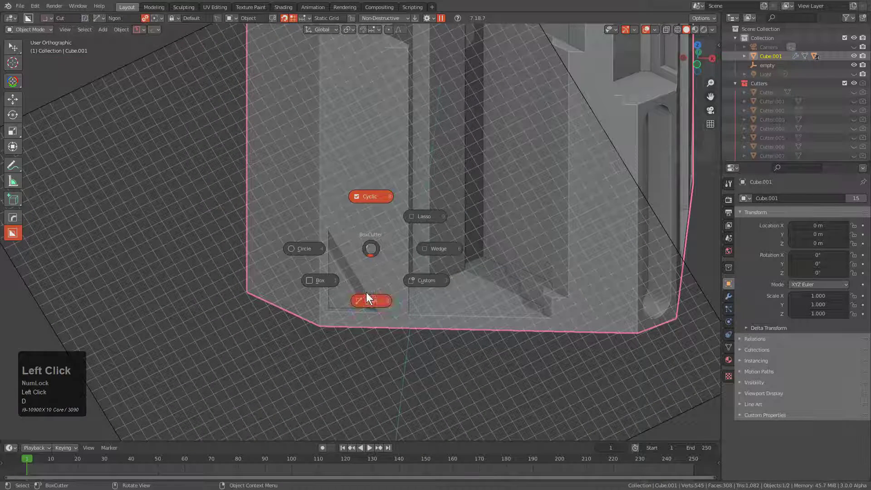
left_click(329, 209)
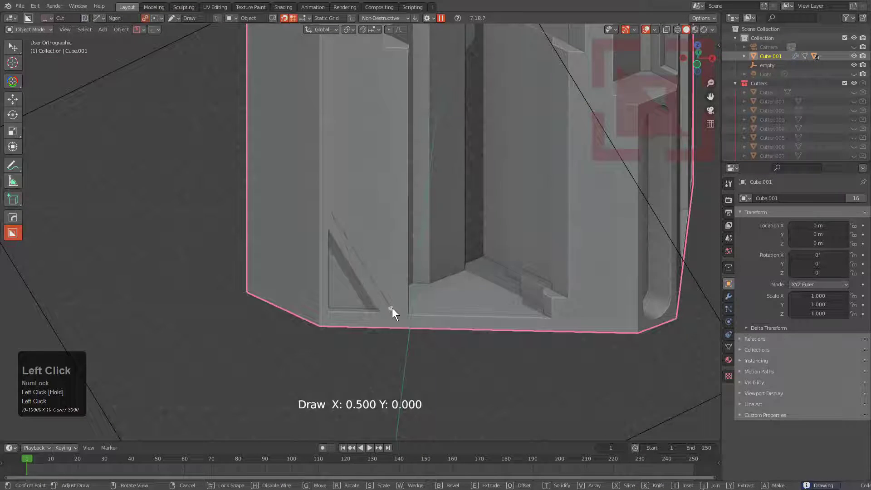
left_click(392, 214, "ctrl")
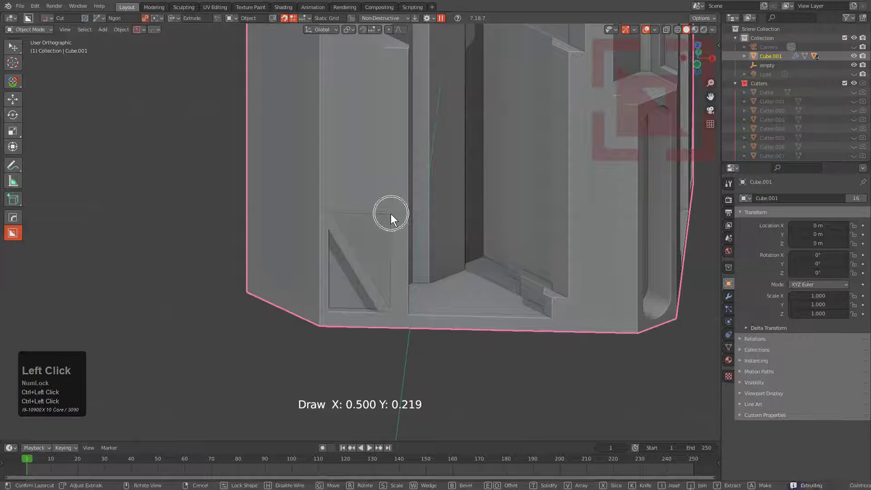
middle_click_drag(390, 213, 381, 236)
left_click(409, 192)
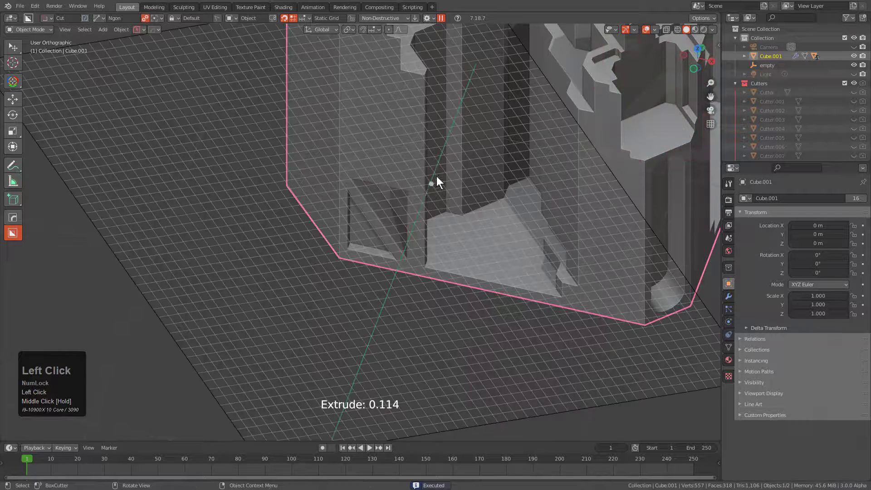
Step: Examine the whole mirrored body with its deep openings and triangular corner notches from several angles
scroll(371, 249, "down", 3)
scroll(354, 236, "down", 2)
middle_click_drag(357, 181, 340, 214, "shift")
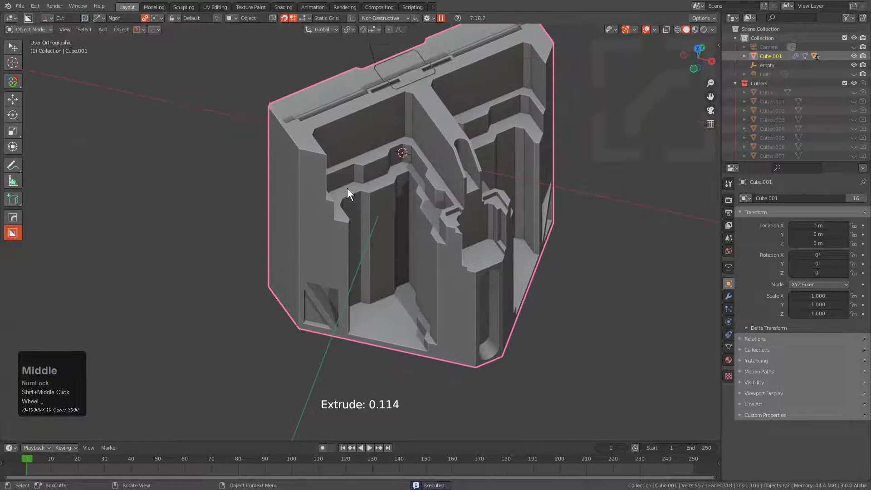
middle_click_drag(456, 214, 432, 213)
scroll(430, 214, "down", 1, "alt")
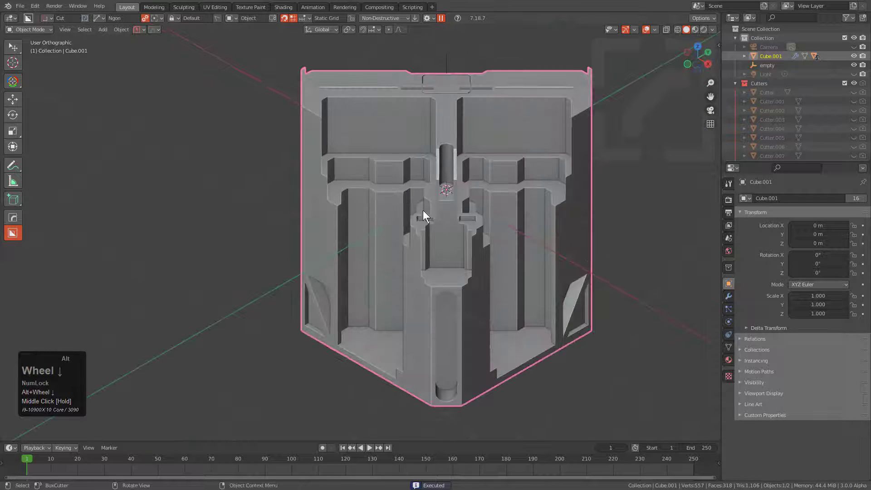
middle_click(389, 242)
middle_click_drag(389, 243, 382, 210)
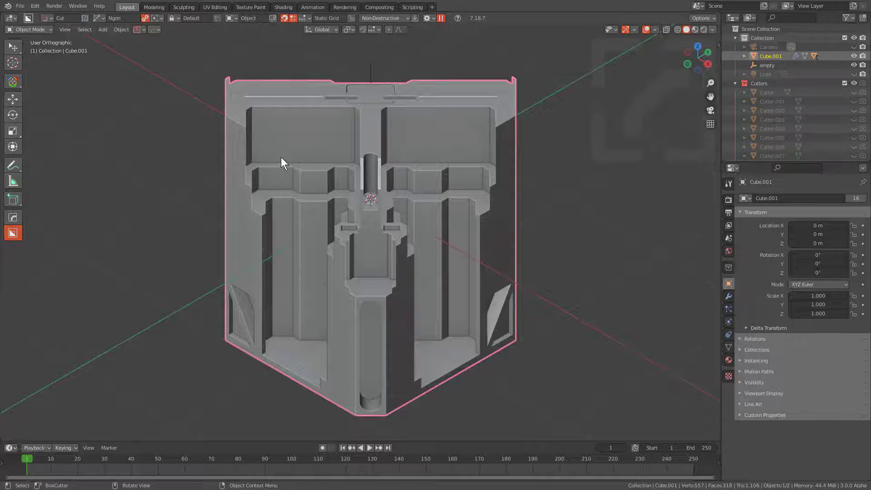
Step: Turn off the static grid in the snapping settings and bring those settings up again
left_click(307, 20)
left_click(342, 71)
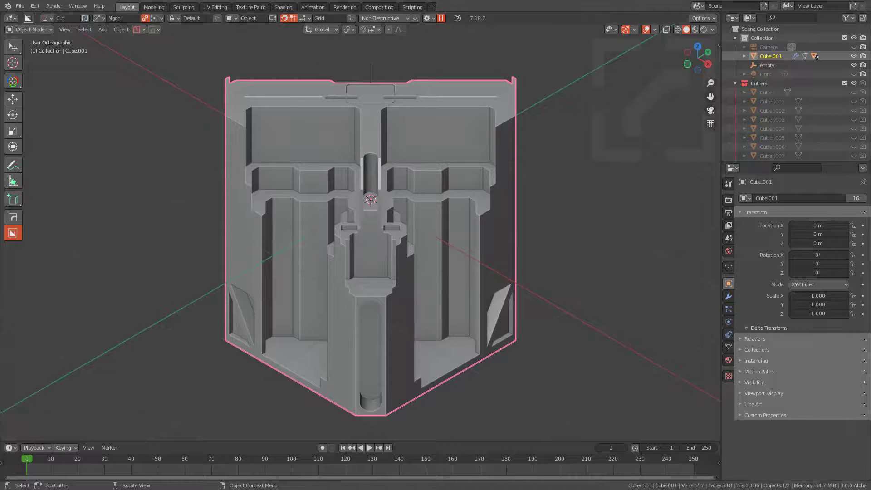
left_click(309, 18)
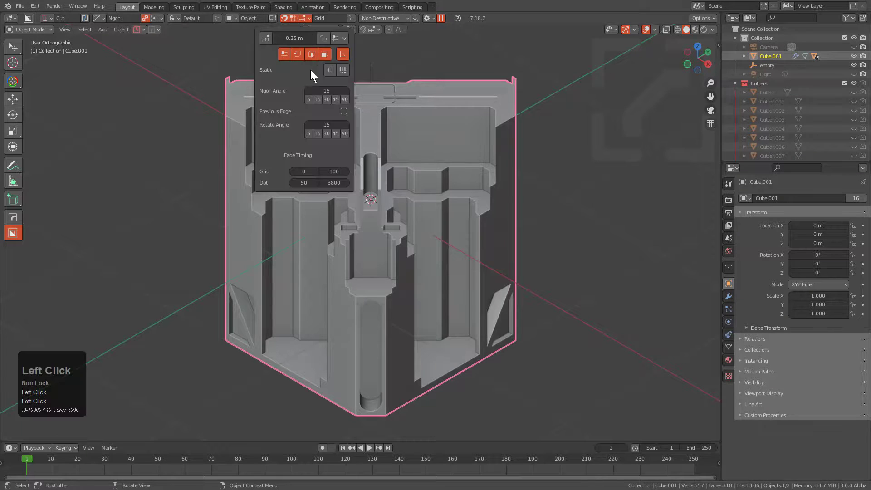